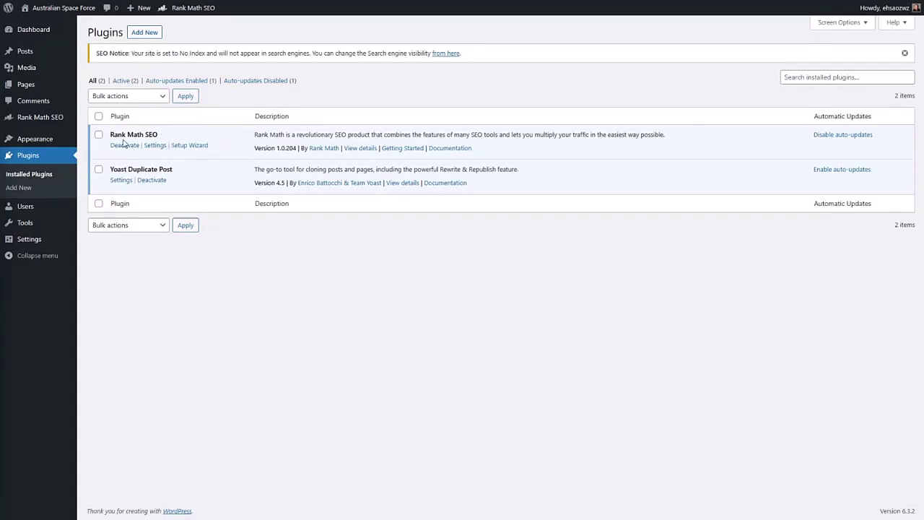
Open the Rank Math SEO setup wizard from the installed plugins and start it in Easy mode
click(187, 146)
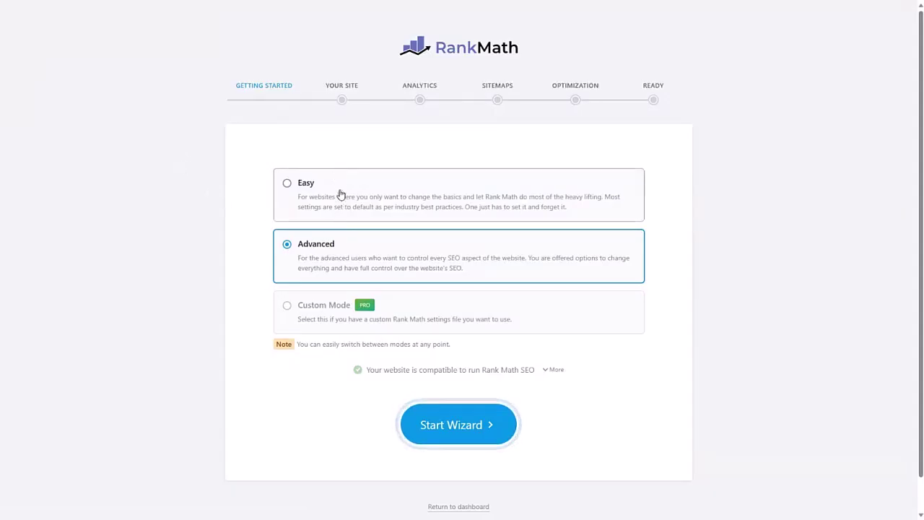
click(313, 196)
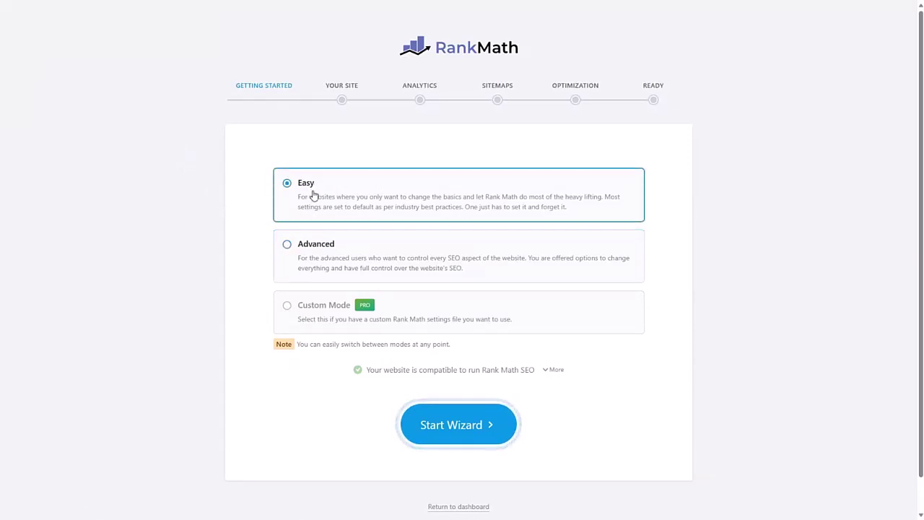
click(331, 254)
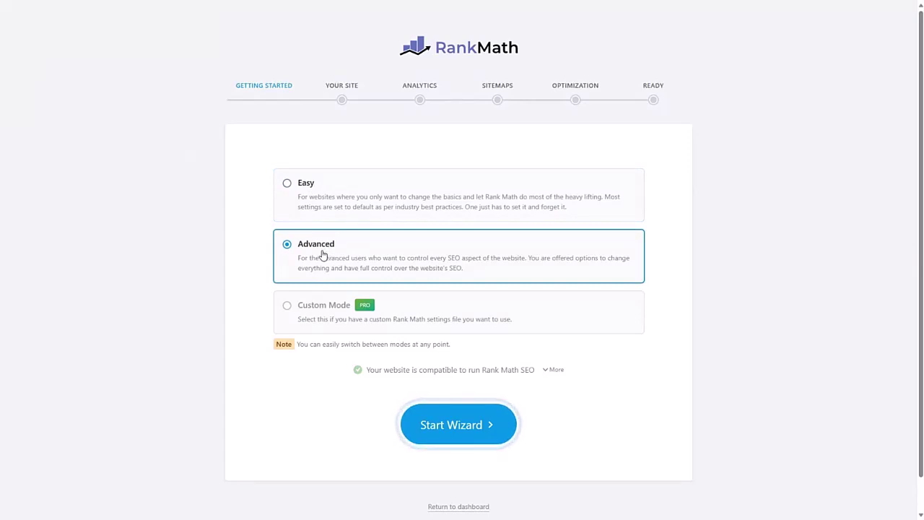
click(318, 207)
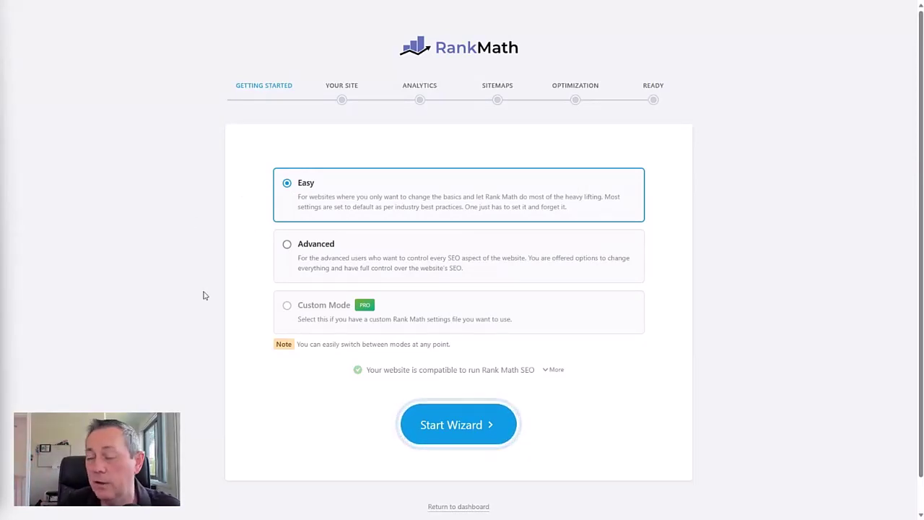
click(297, 247)
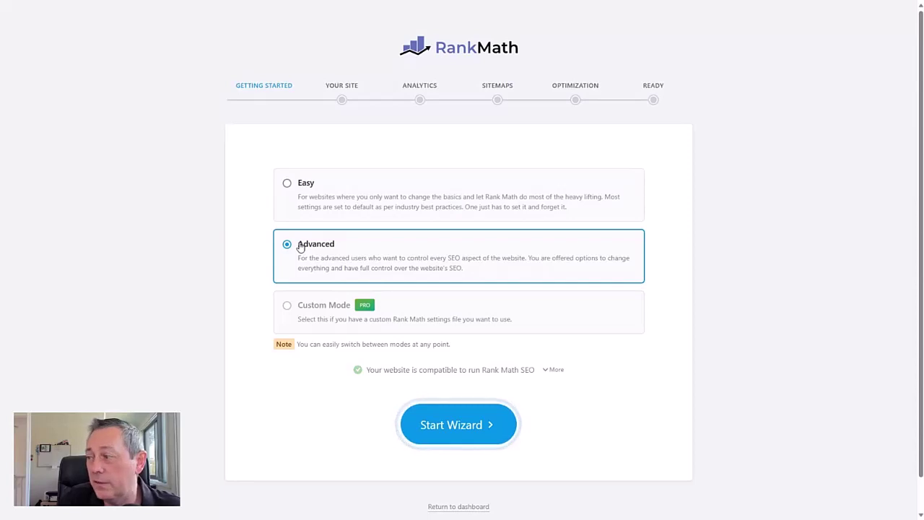
click(338, 211)
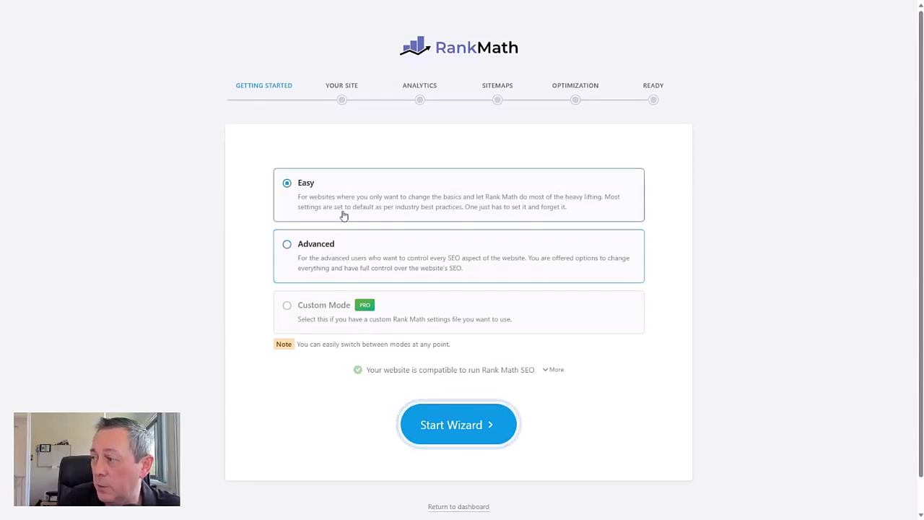
click(439, 421)
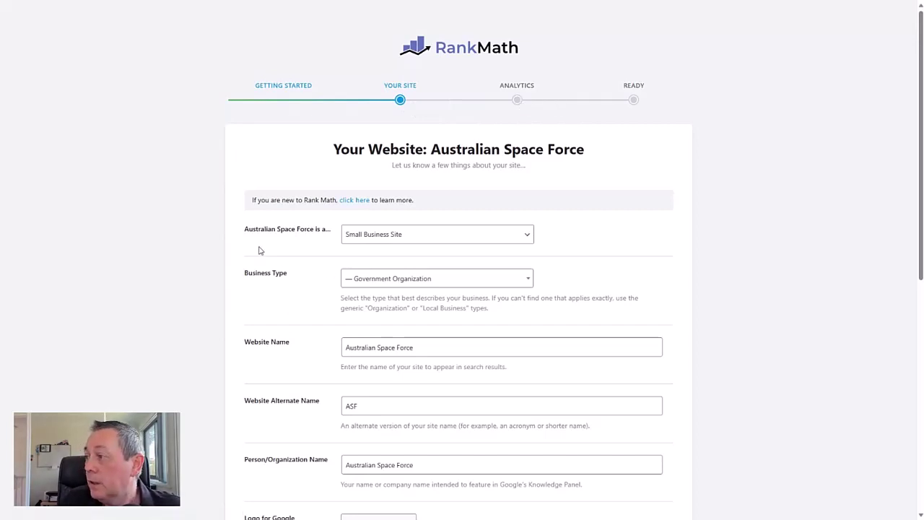
Set the website category to Small Business Site
scroll(264, 318, down, 2)
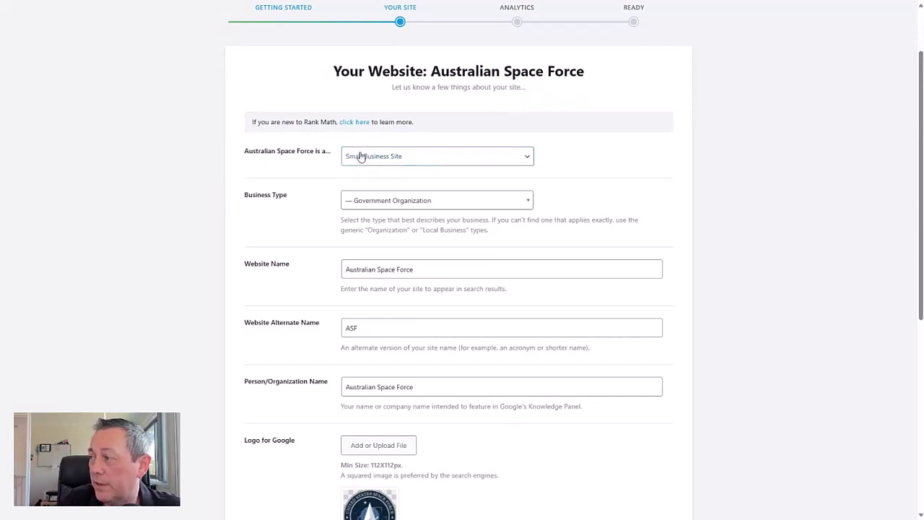
click(399, 157)
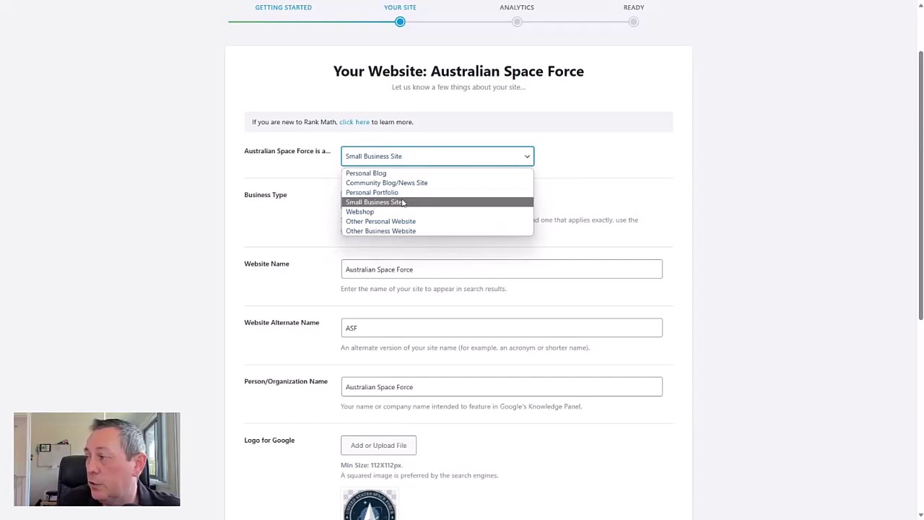
click(402, 202)
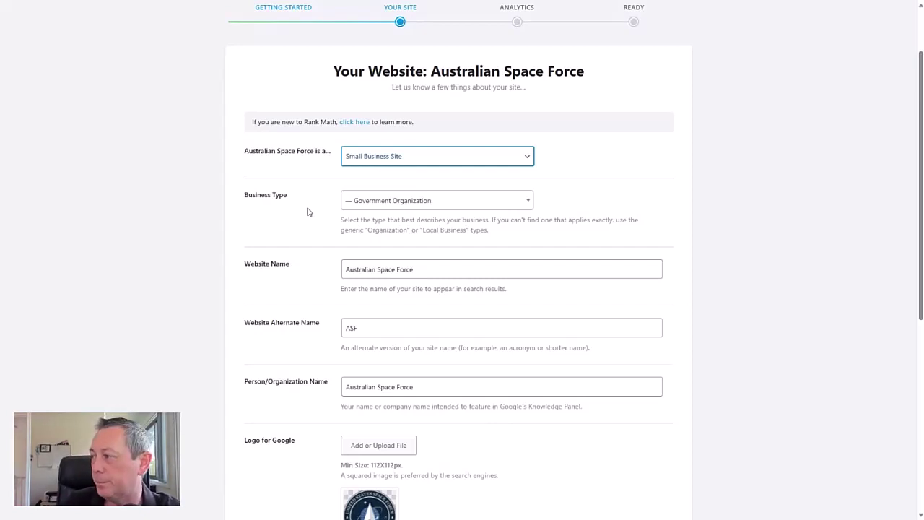
Look through the available business types for the site and close the list
click(422, 202)
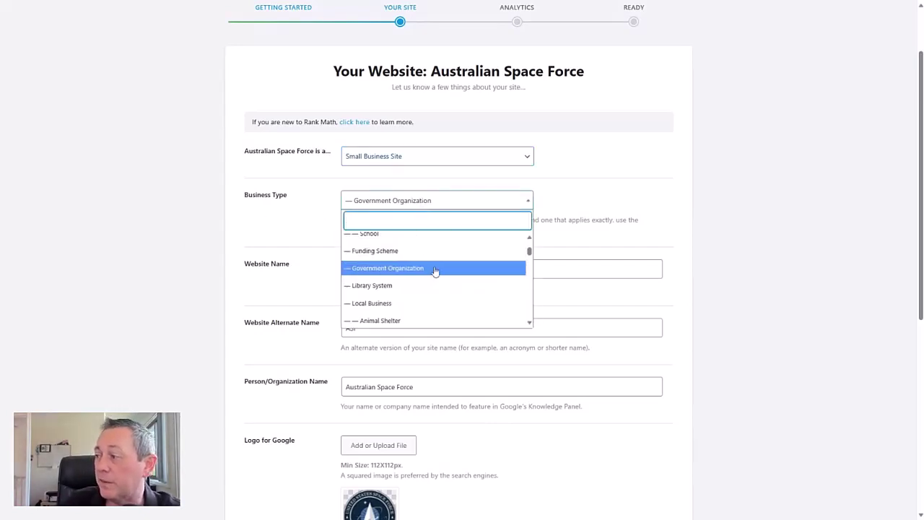
scroll(440, 285, up, 3)
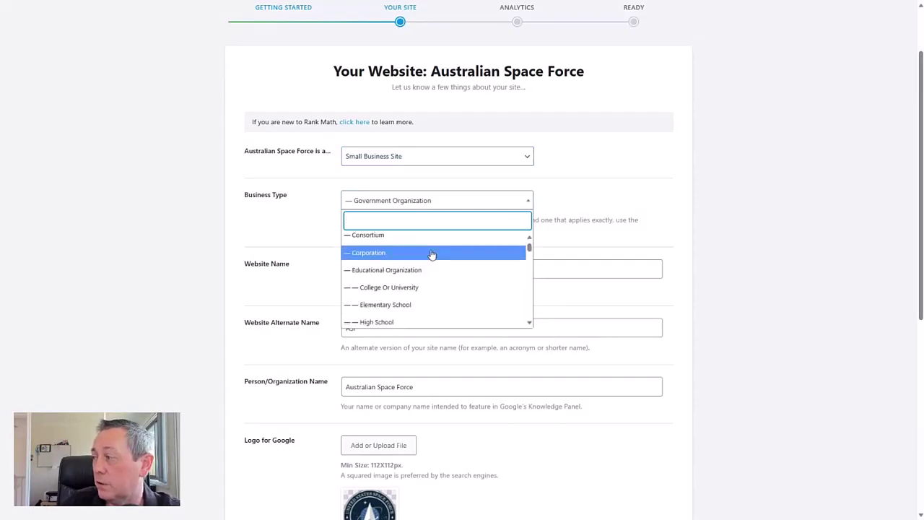
scroll(431, 254, up, 1)
scroll(431, 254, down, 10)
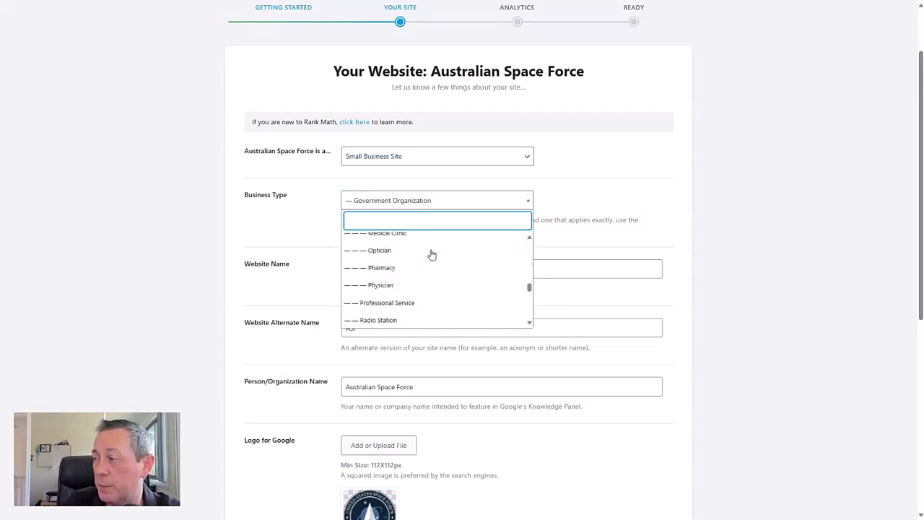
click(260, 217)
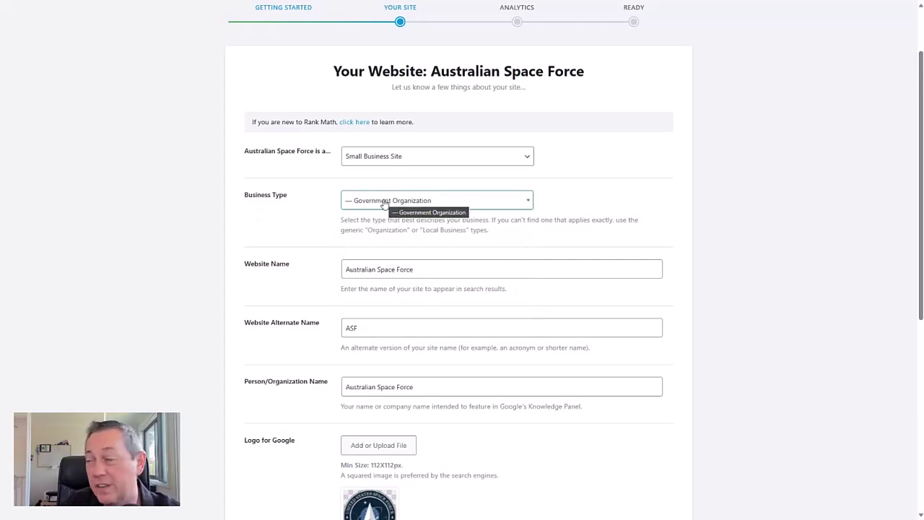
Review the entries for website name, website alternate name and person/organization name
click(431, 263)
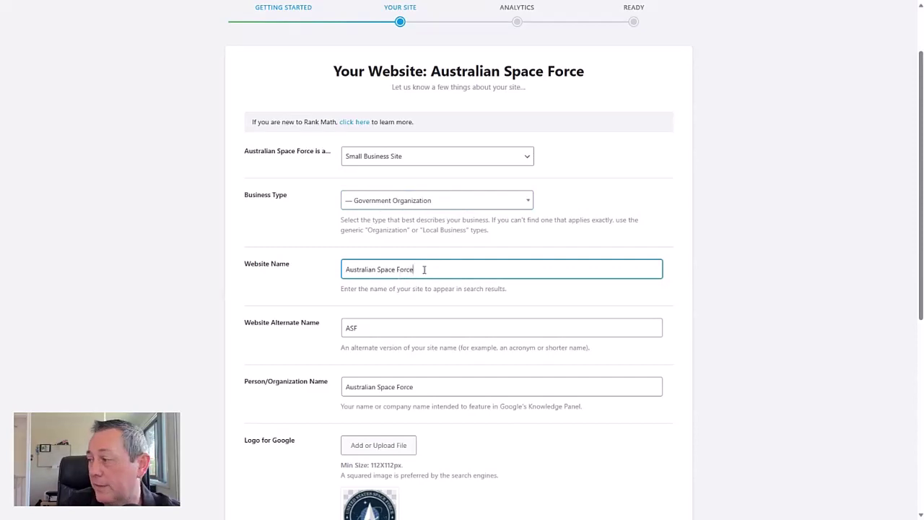
scroll(424, 269, down, 1)
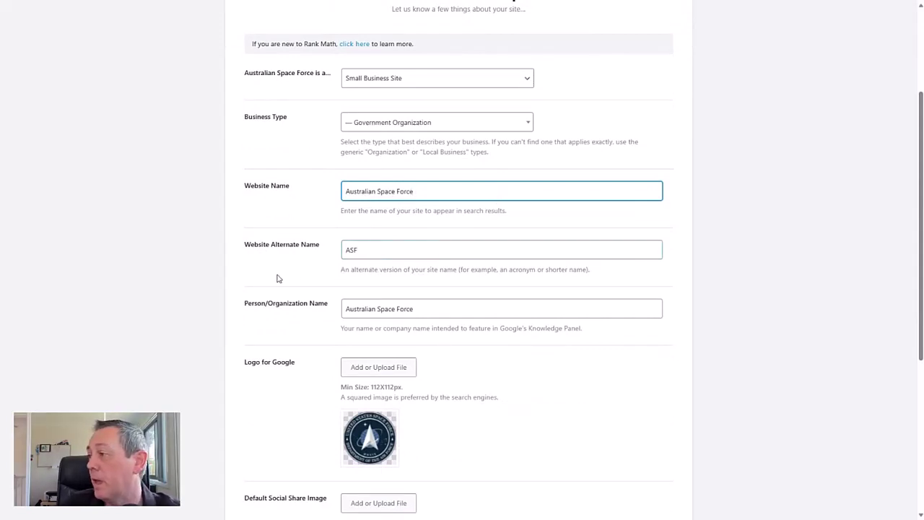
click(363, 251)
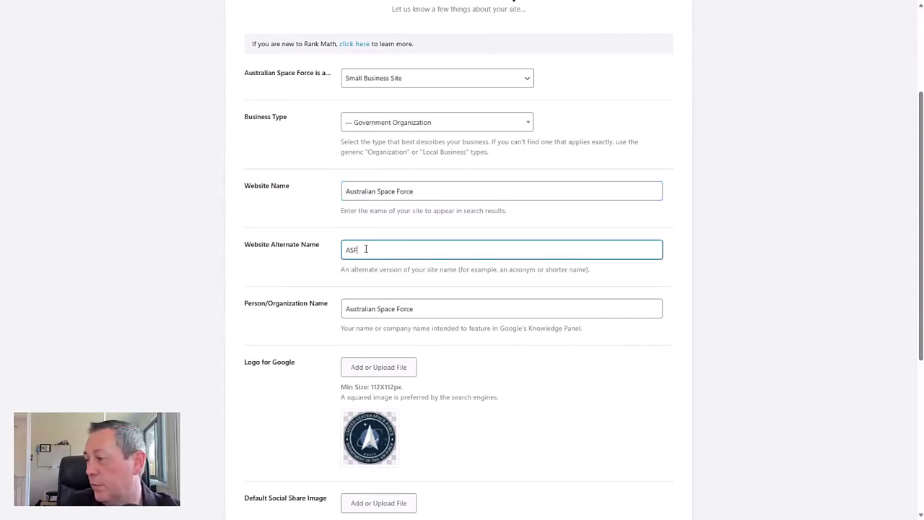
scroll(392, 284, down, 1)
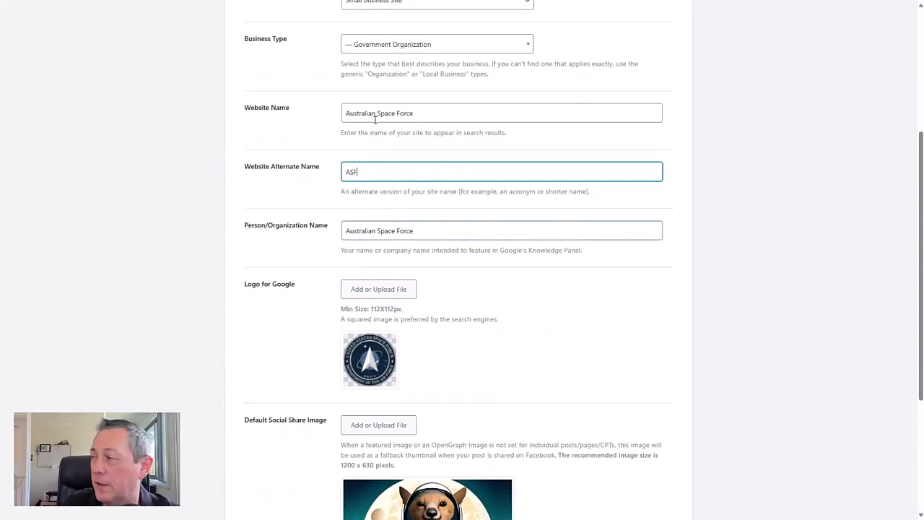
drag(438, 229, 303, 237)
click(454, 231)
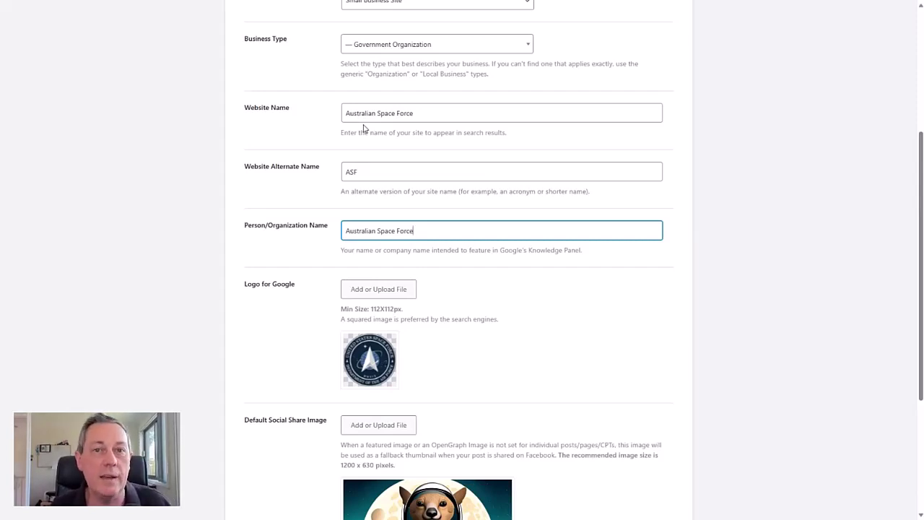
Remove the current Google logo and choose the round emblem logo-100x100-1.webp from the media library, checking its alt text and title
scroll(543, 216, down, 3)
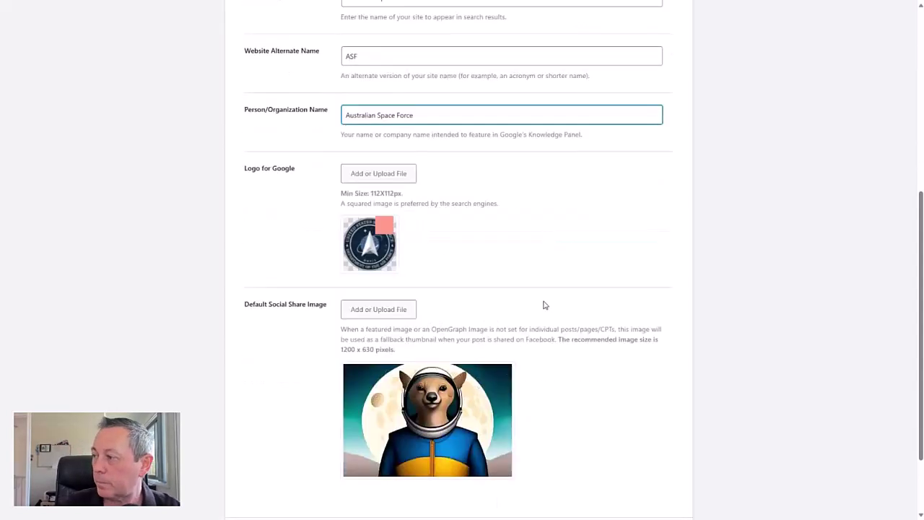
mouse_move(380, 184)
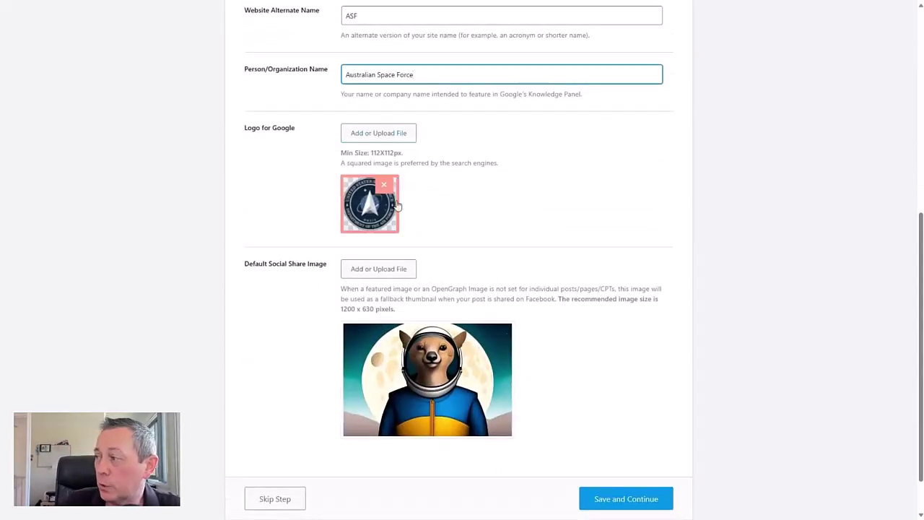
click(384, 186)
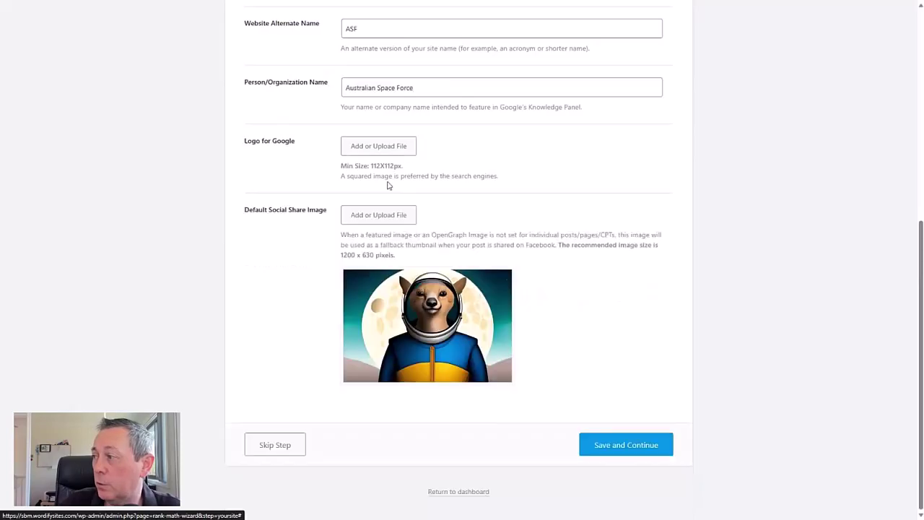
click(370, 146)
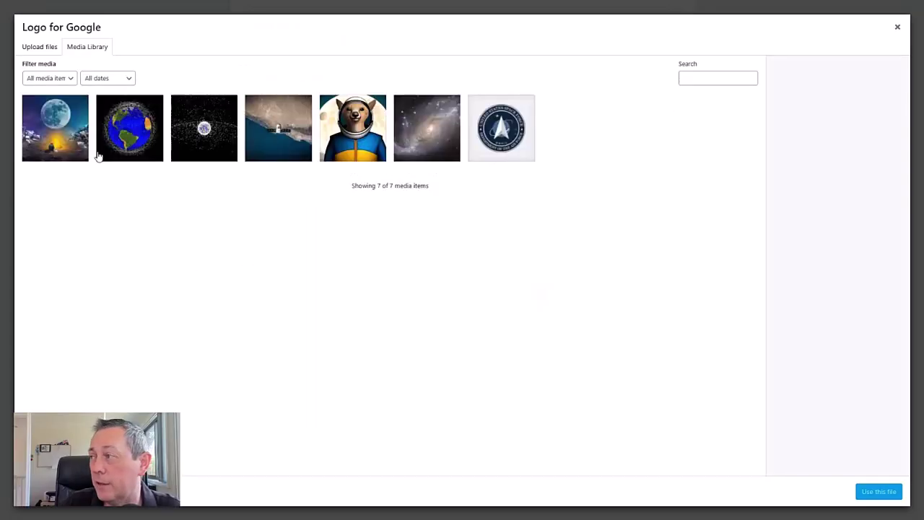
click(493, 142)
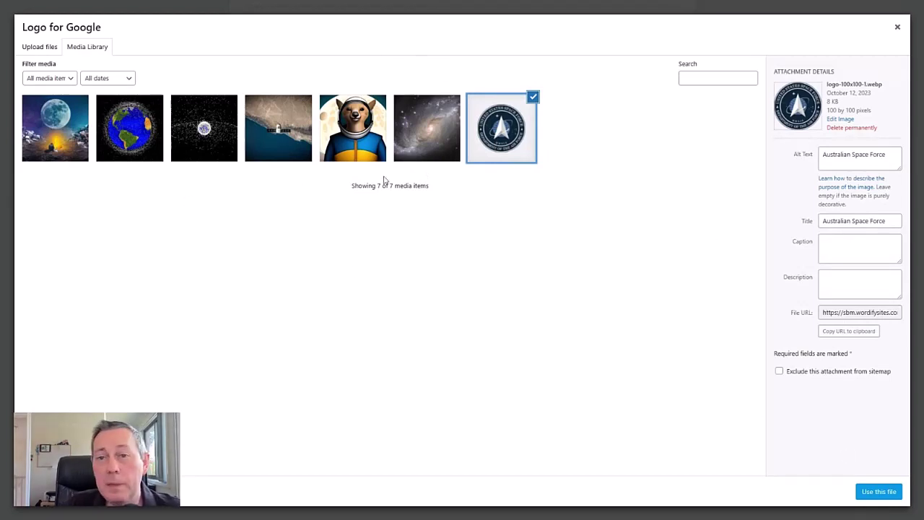
drag(823, 155, 896, 152)
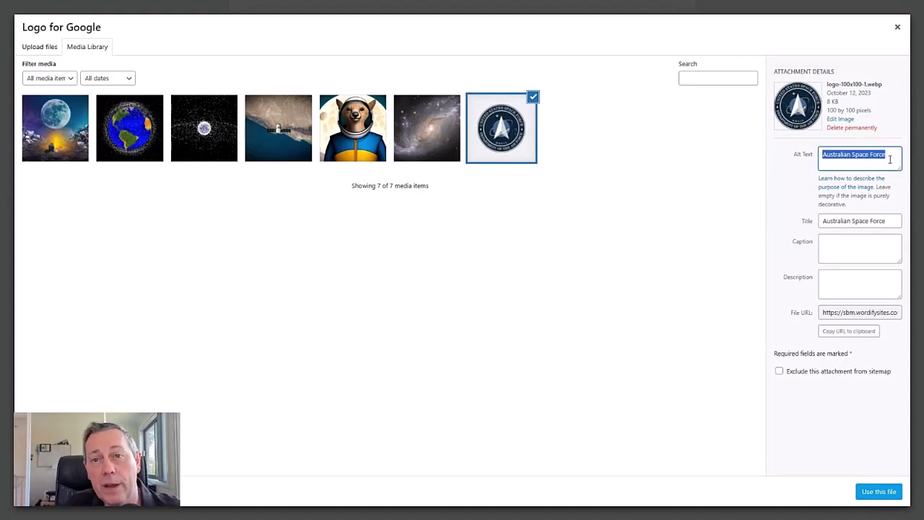
click(831, 156)
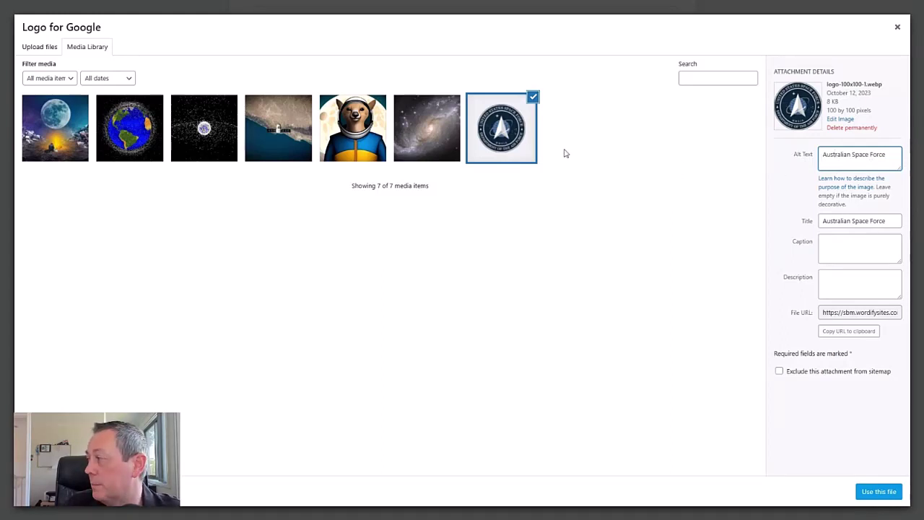
drag(824, 155, 892, 151)
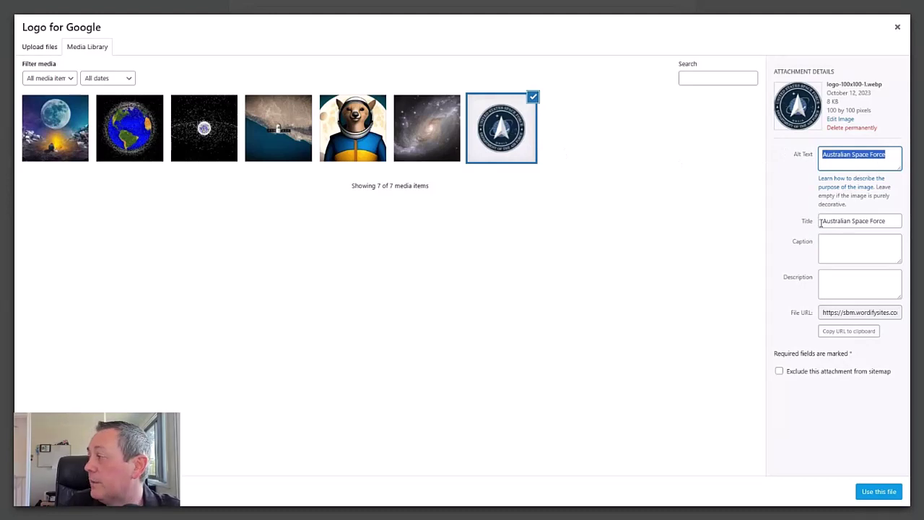
drag(820, 221, 876, 220)
triple_click(829, 161)
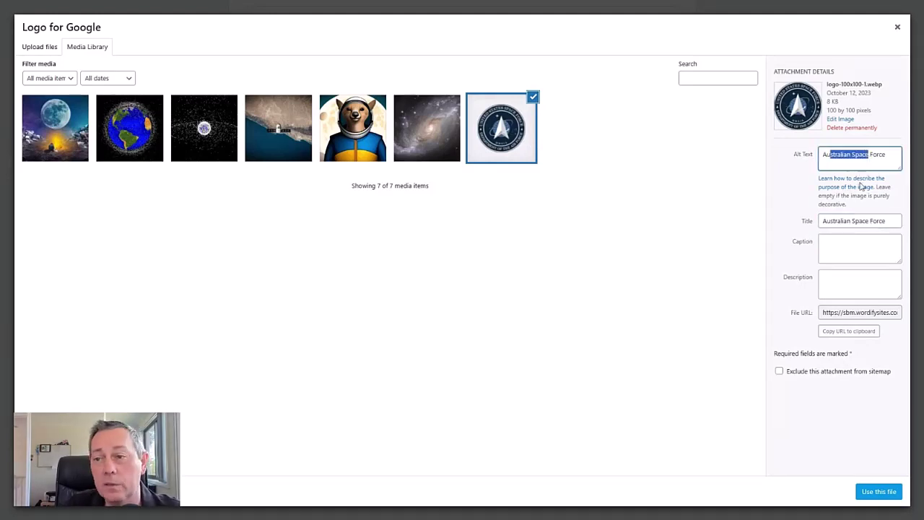
click(879, 491)
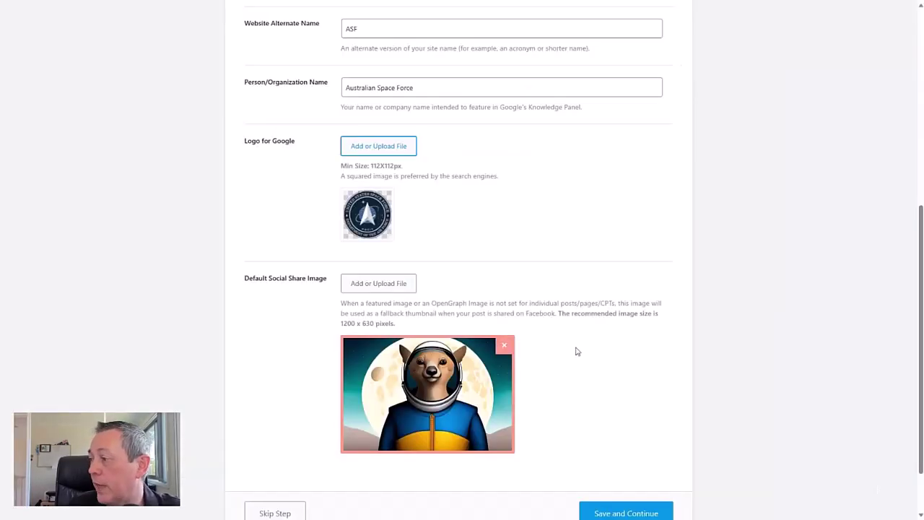
Replace the default social share image with the astronaut kangaroo picture from the media library, checking its alt text
scroll(556, 324, down, 1)
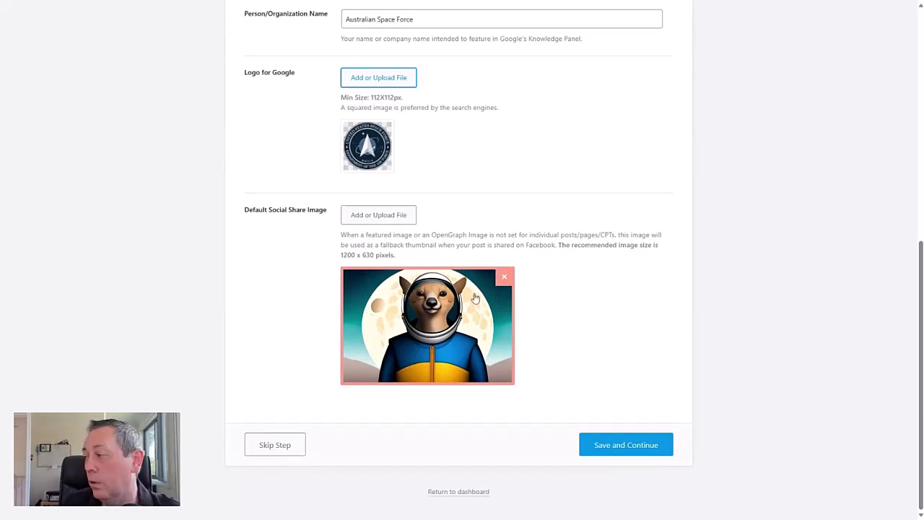
click(504, 276)
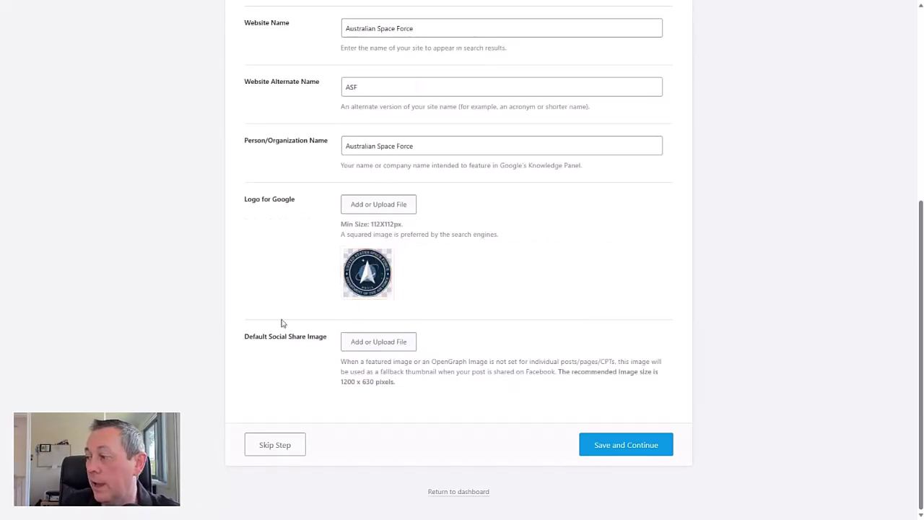
click(378, 345)
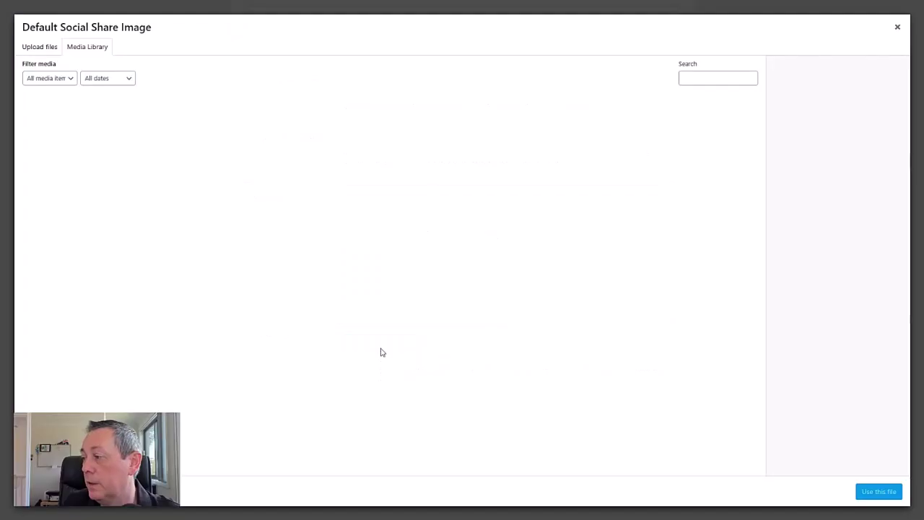
click(339, 127)
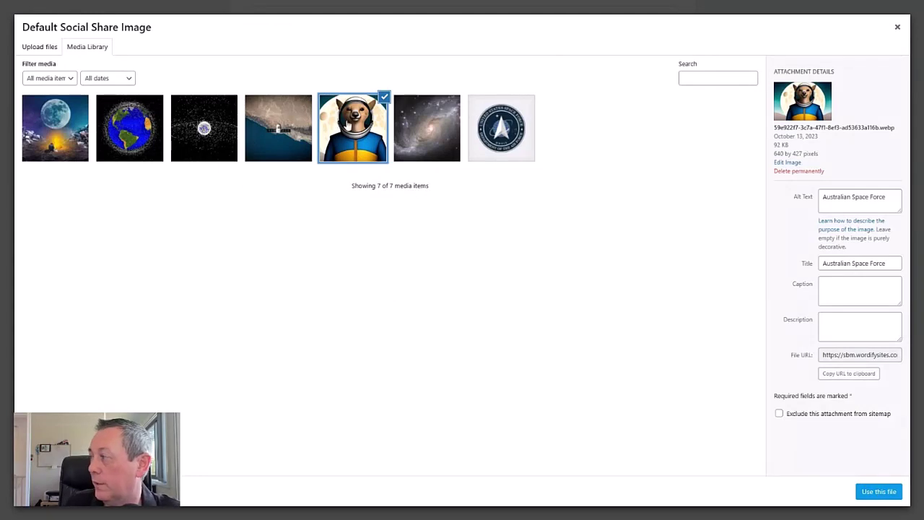
click(877, 202)
triple_click(842, 199)
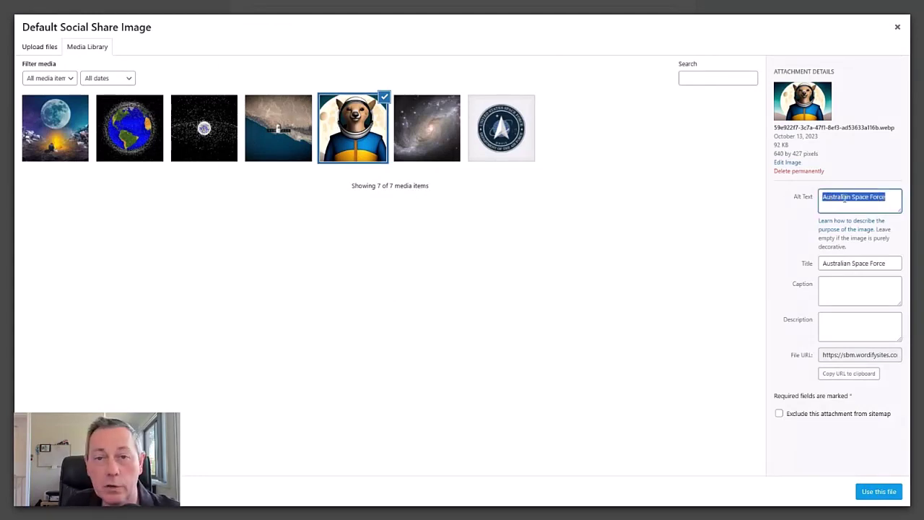
click(844, 199)
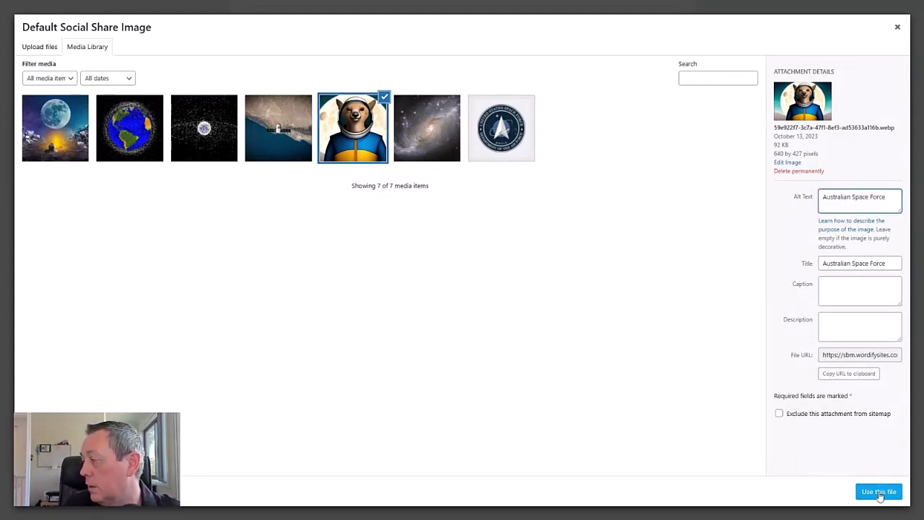
click(878, 491)
scroll(633, 392, down, 3)
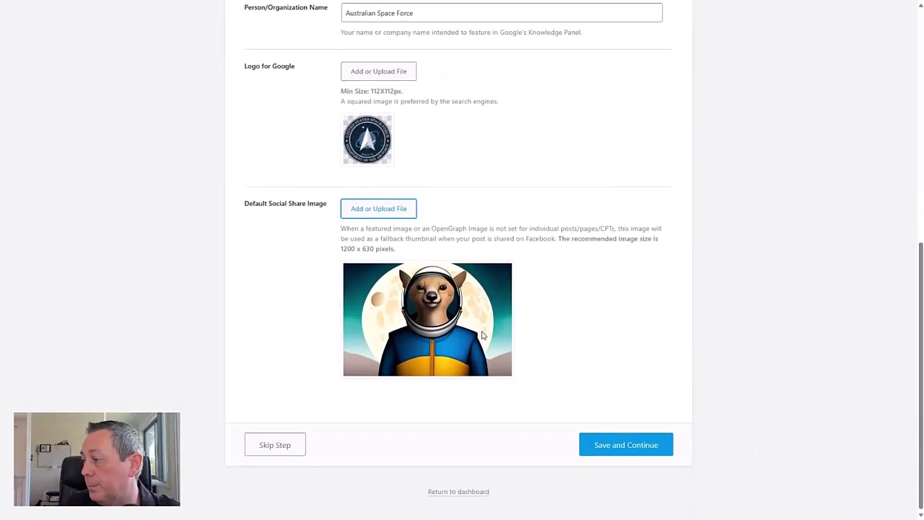
Save the site details and continue past the Google services page to the end of the setup wizard
click(638, 451)
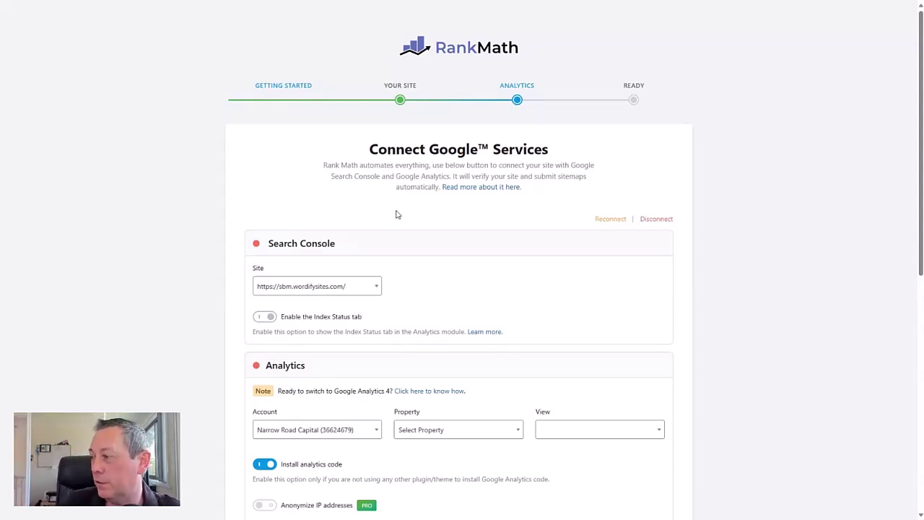
scroll(514, 317, down, 6)
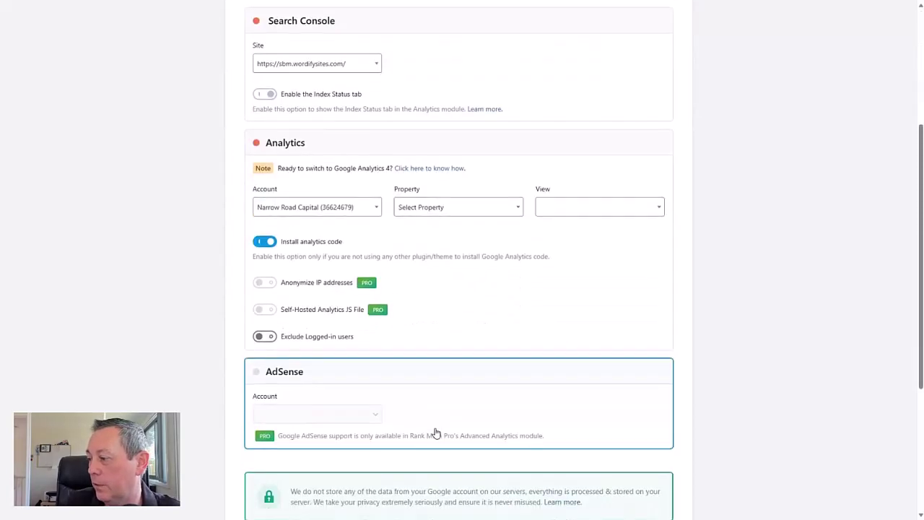
click(620, 444)
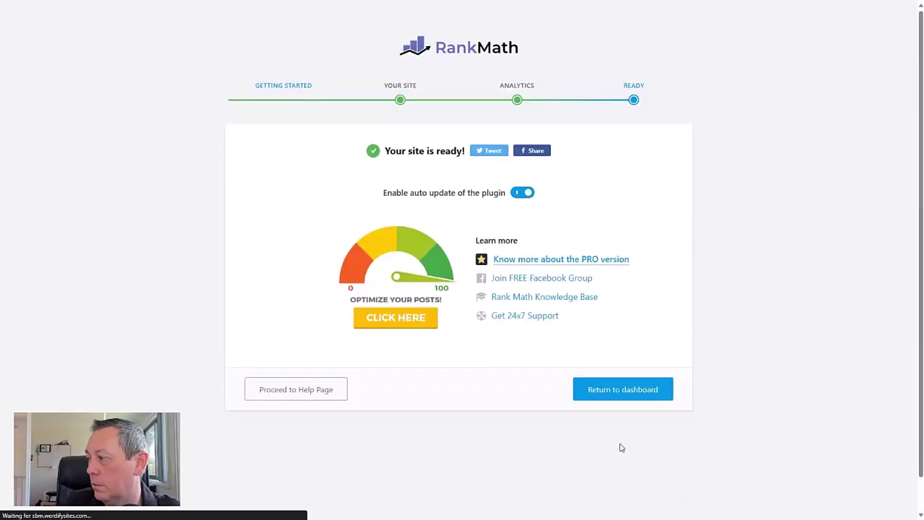
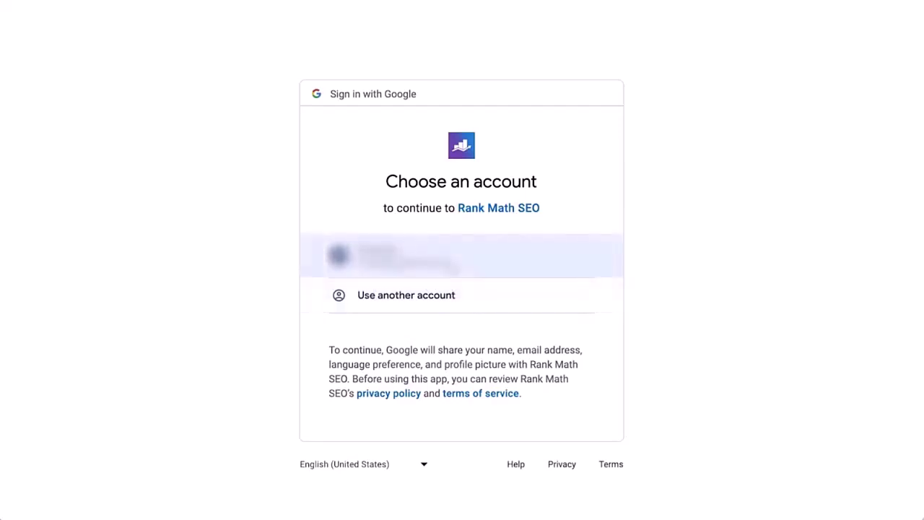
Choose the Google account and grant Rank Math SEO all the optional Analytics, AdSense, Search Console and site management permissions
click(452, 266)
scroll(451, 266, down, 2)
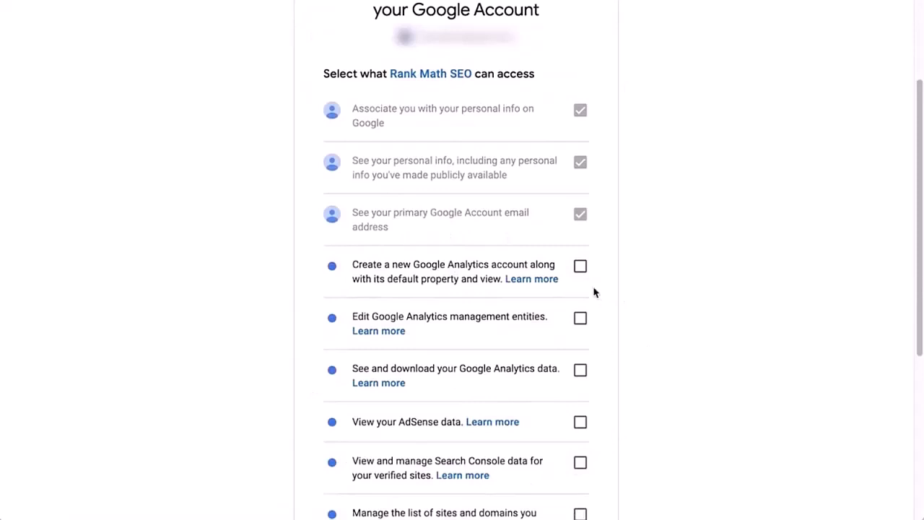
click(579, 266)
click(580, 318)
click(580, 370)
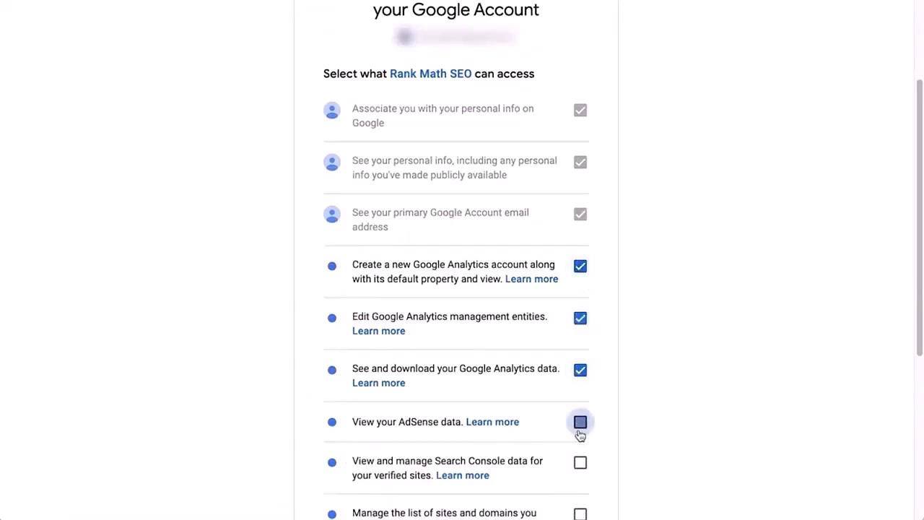
click(580, 422)
scroll(580, 433, down, 3)
click(581, 399)
scroll(583, 397, down, 5)
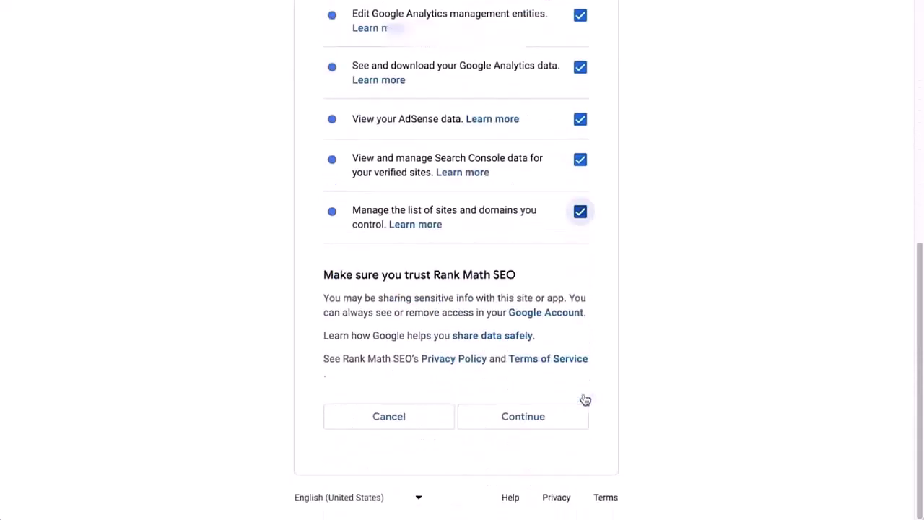
click(561, 421)
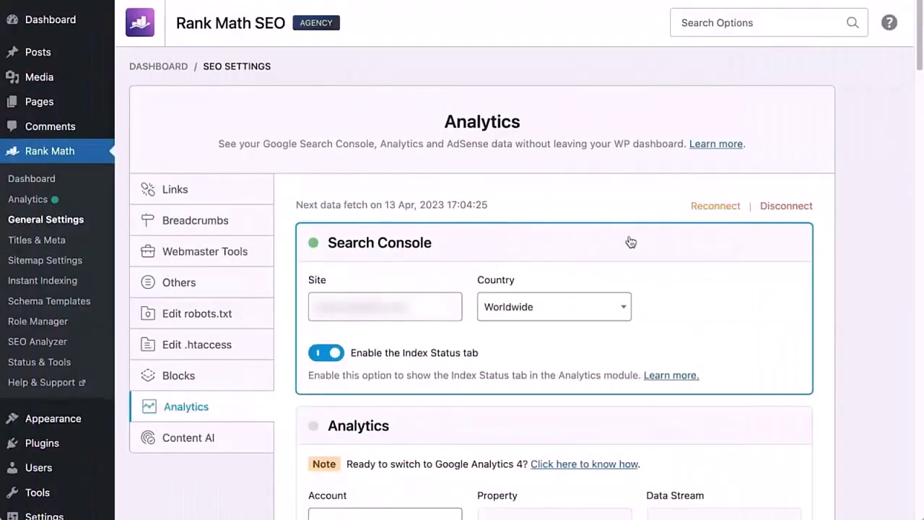
Select the website for Search Console and set its country to Worldwide
click(451, 309)
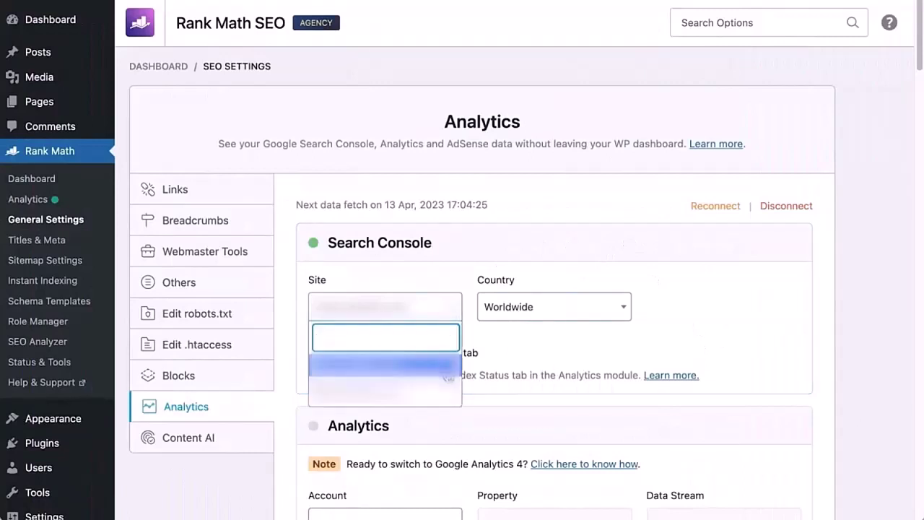
click(447, 370)
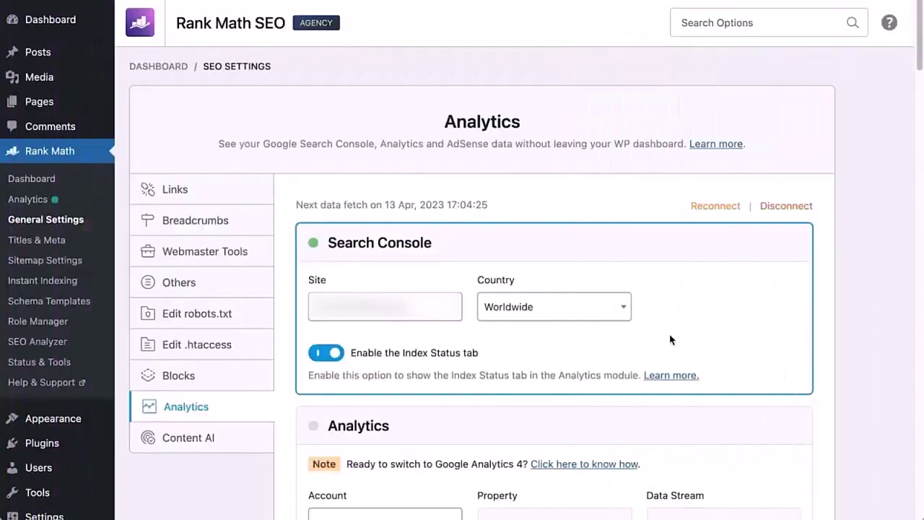
click(619, 306)
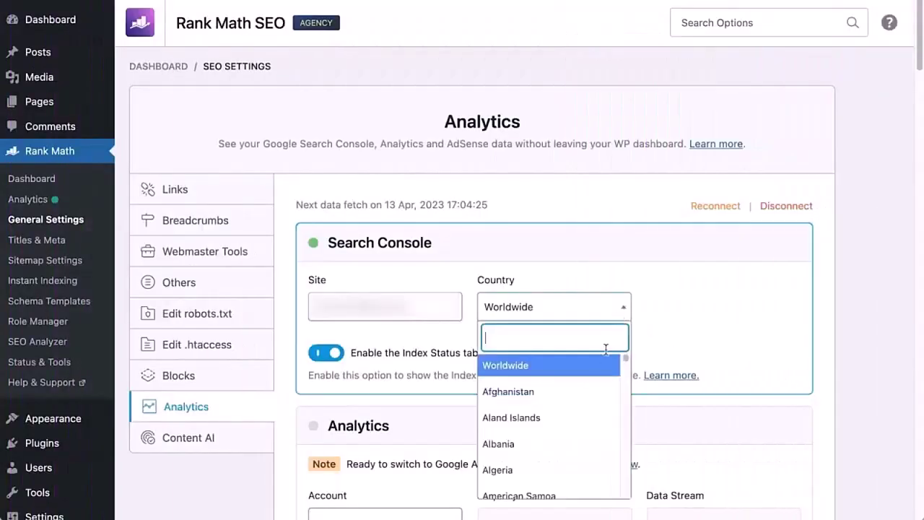
click(583, 417)
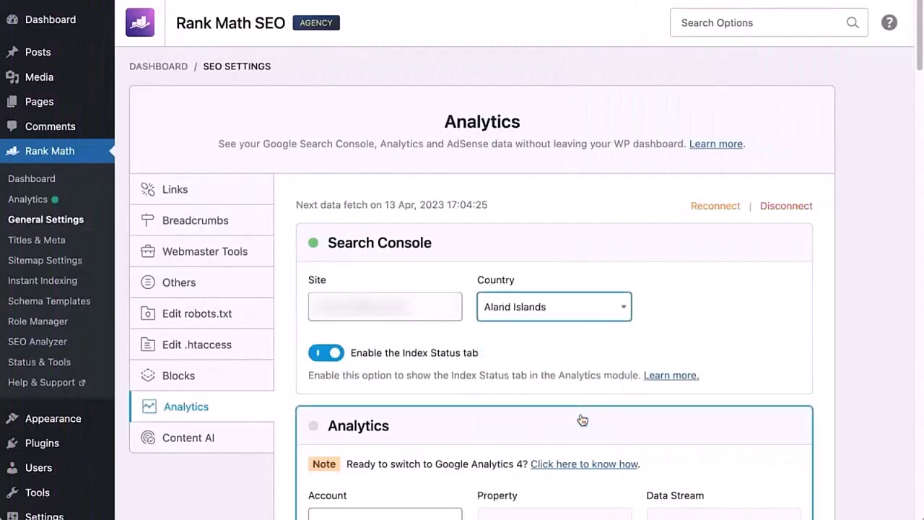
click(586, 314)
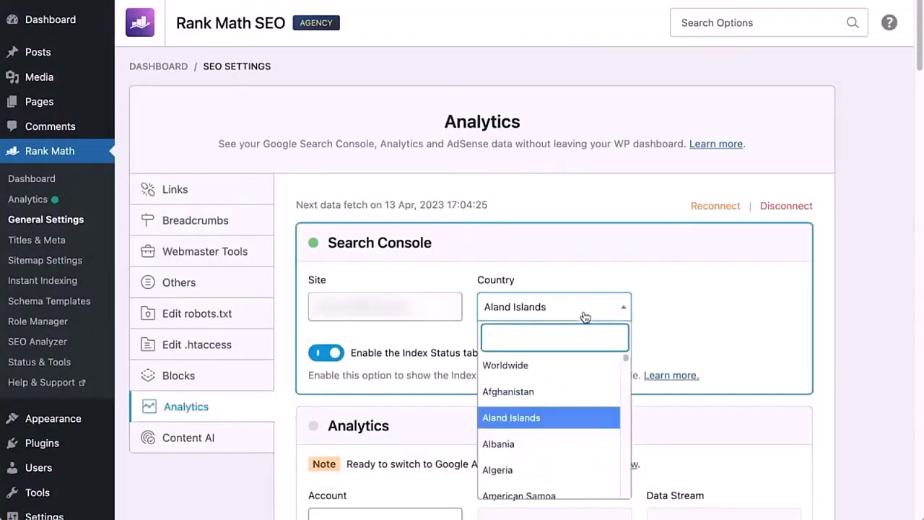
click(583, 368)
Review the option for enabling the Index Status tab and the Google Analytics account choices
scroll(582, 372, down, 2)
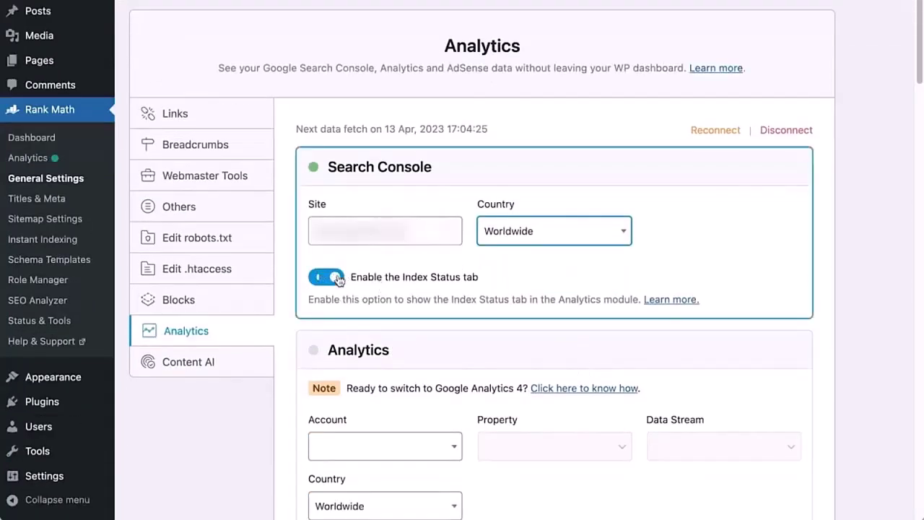
drag(350, 277, 483, 281)
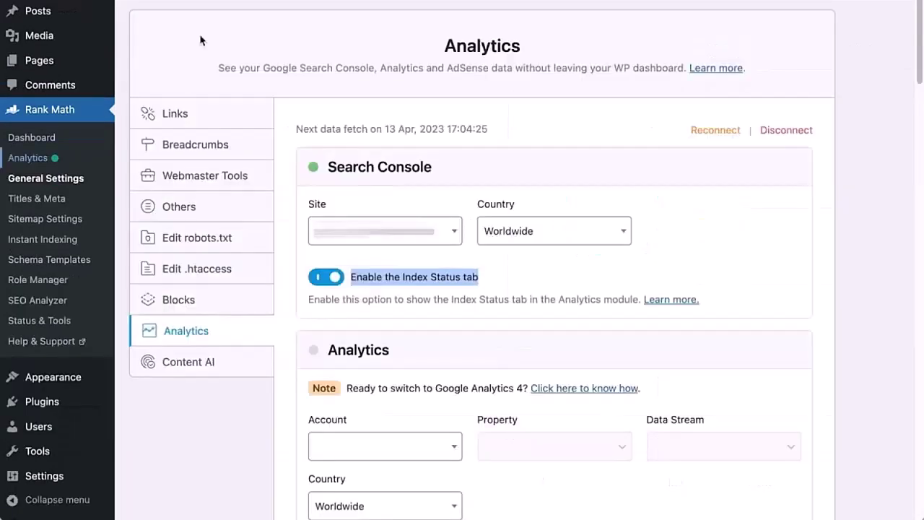
scroll(588, 191, down, 5)
click(442, 201)
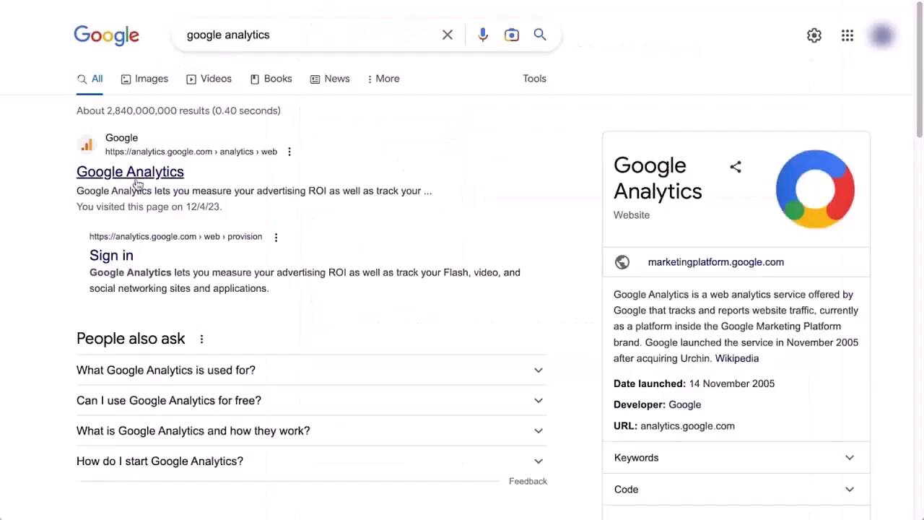
Open the Google Analytics website and start setting up a new account named Rank Math Analytics
click(130, 171)
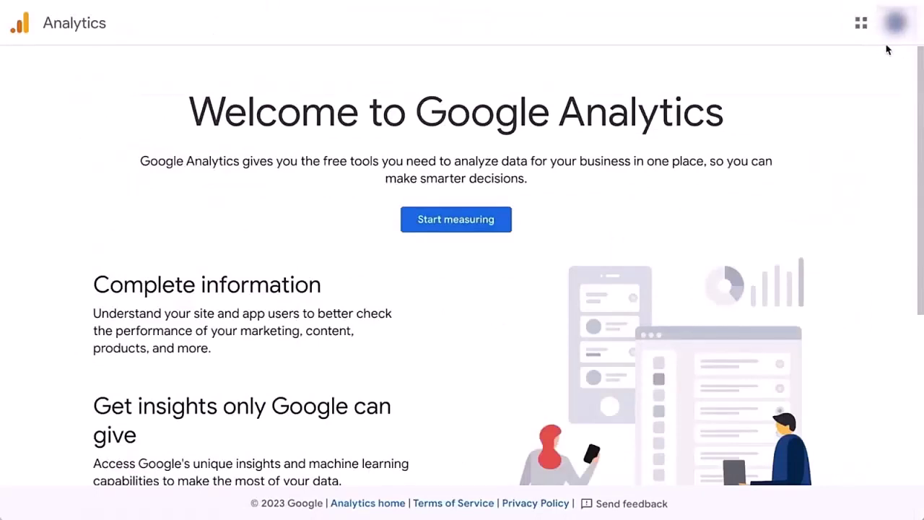
click(465, 215)
click(342, 206)
text(Rank)
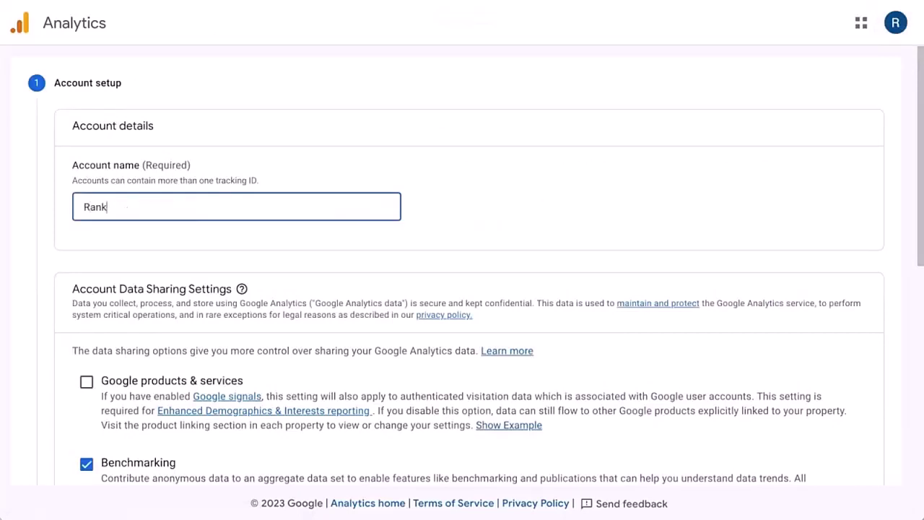
text( Math Analytics)
Toggle the Google products & services data sharing option and proceed from account setup to property setup
scroll(184, 244, down, 3)
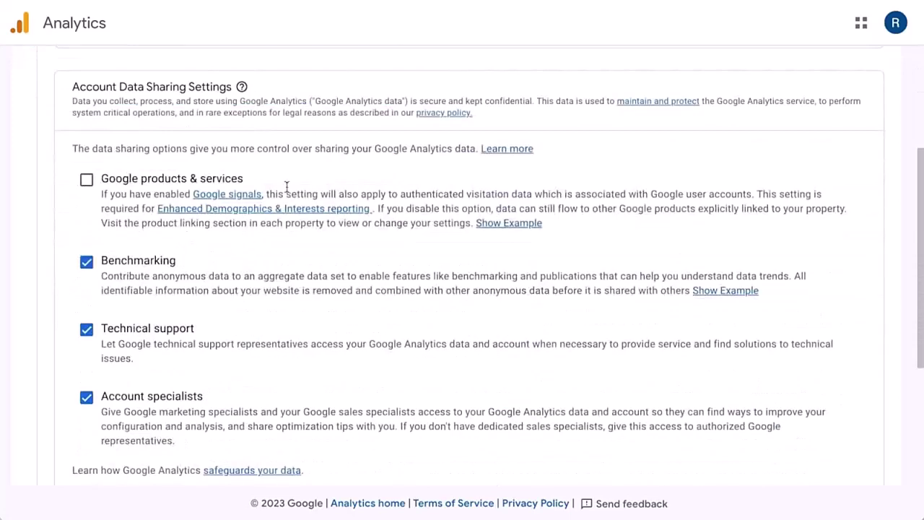
click(87, 181)
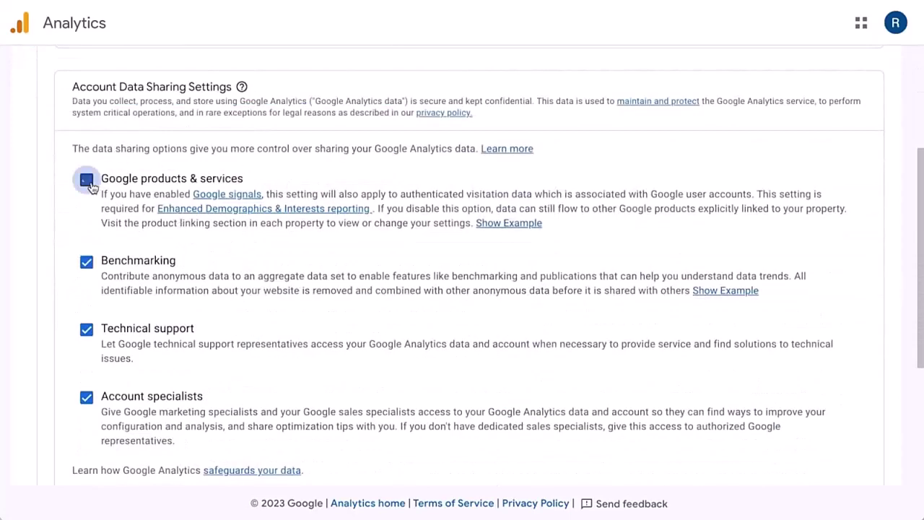
click(88, 181)
scroll(322, 374, down, 5)
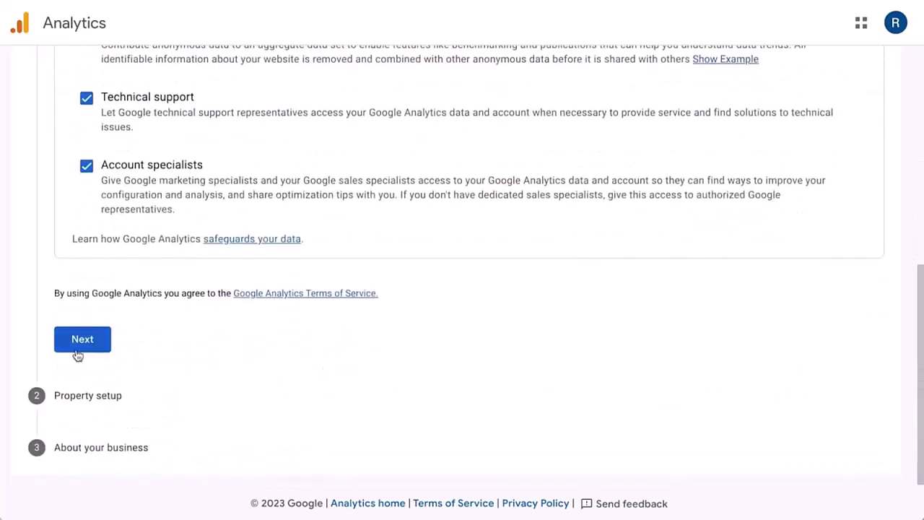
click(77, 345)
Name the new Google Analytics 4 property Rank Math Data
click(226, 183)
text(Rank Math Data)
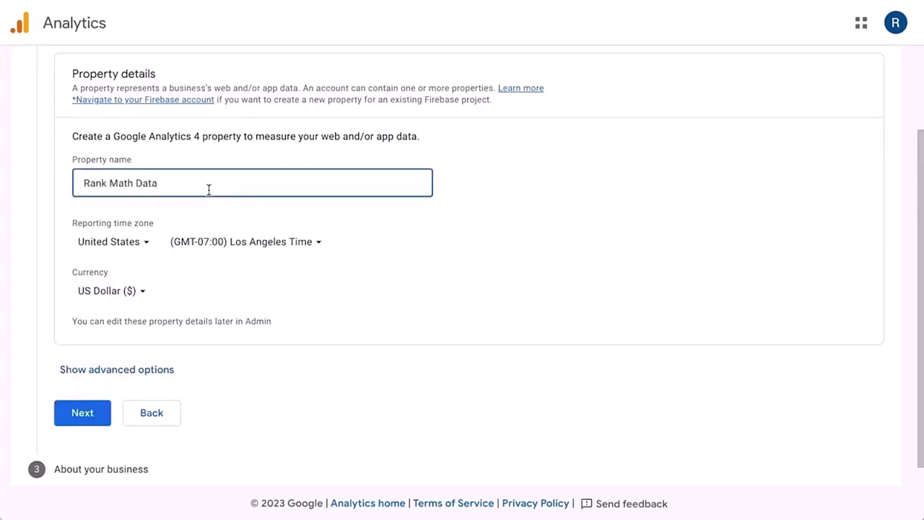
drag(209, 189, 40, 181)
Look through the country and time zone choices for the property's reporting time zone
click(115, 245)
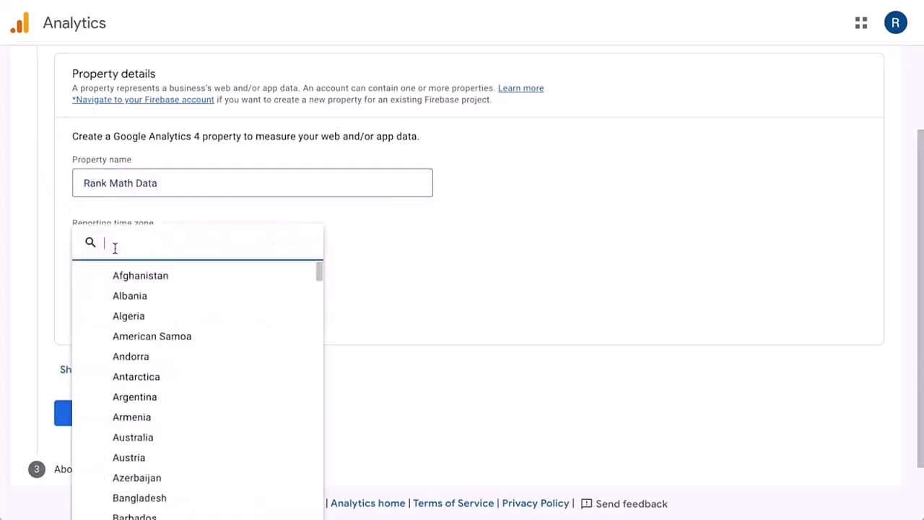
click(411, 284)
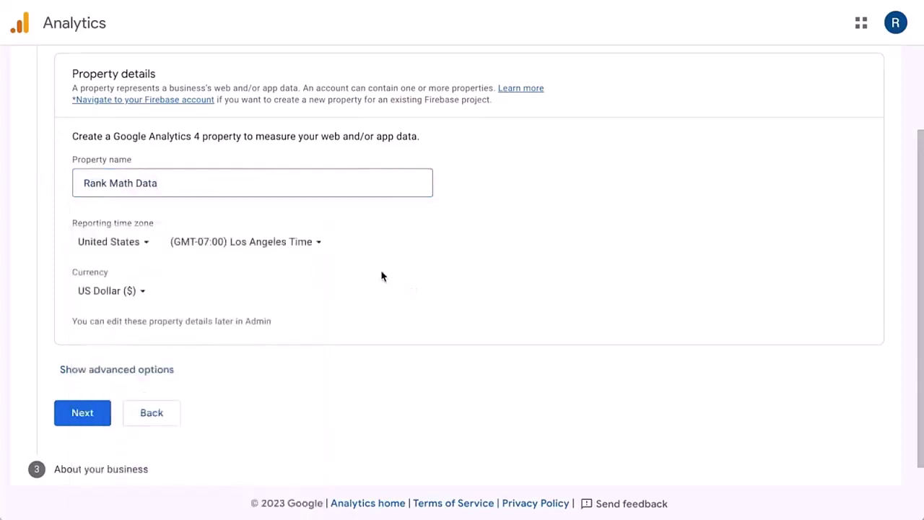
click(319, 243)
click(319, 244)
Set the property's currency to US Dollar ($) and proceed to the business details
click(147, 286)
scroll(150, 282, down, 8)
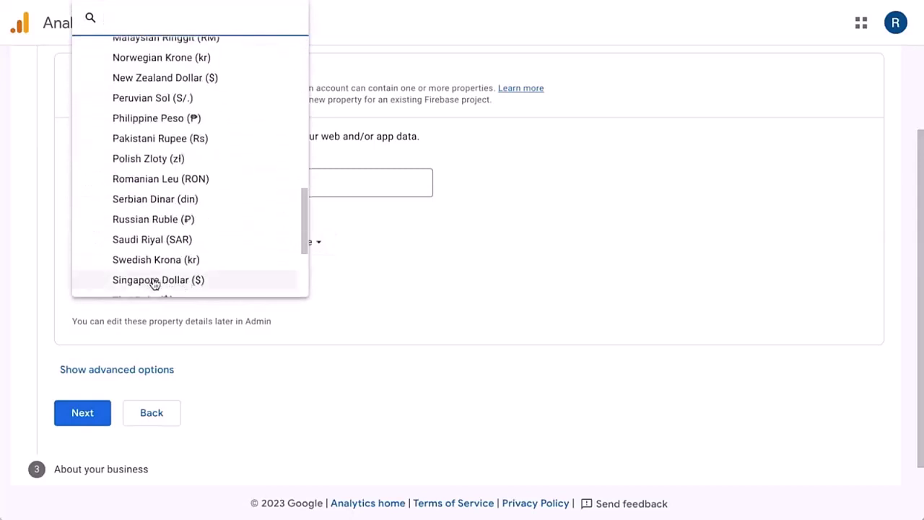
click(168, 281)
click(156, 293)
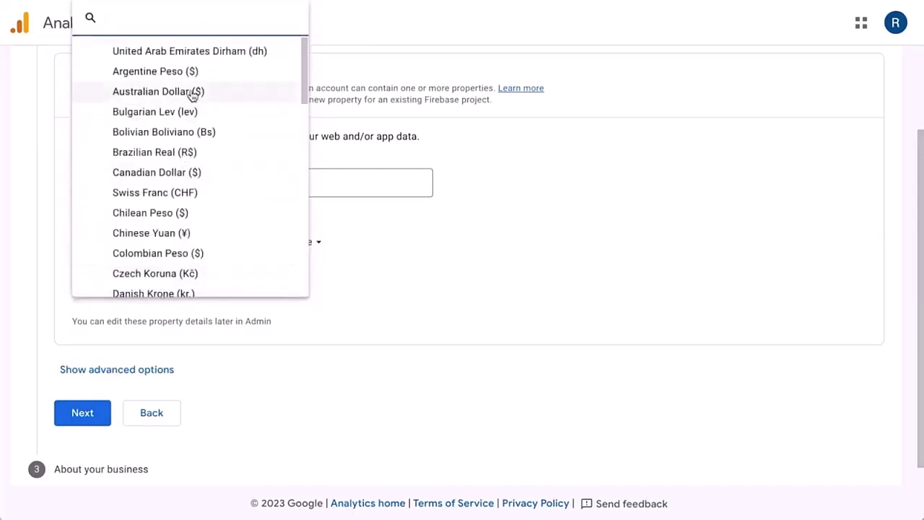
scroll(190, 101, down, 10)
click(142, 221)
scroll(373, 310, down, 1)
click(95, 402)
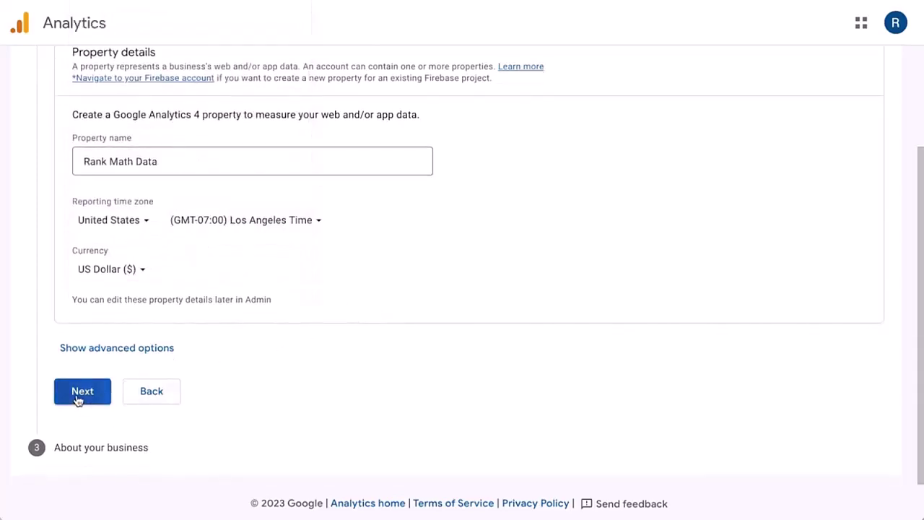
Set the industry category to Internet & Telecom and the business size to Medium - 11 to 100 employees
click(113, 190)
click(155, 338)
click(79, 265)
Select engagement, site experience, multi-device data, conversions, content monetization, online sales and lead generation as intended Analytics uses, and create the account
scroll(79, 339, down, 2)
click(77, 241)
click(77, 262)
click(77, 282)
click(77, 324)
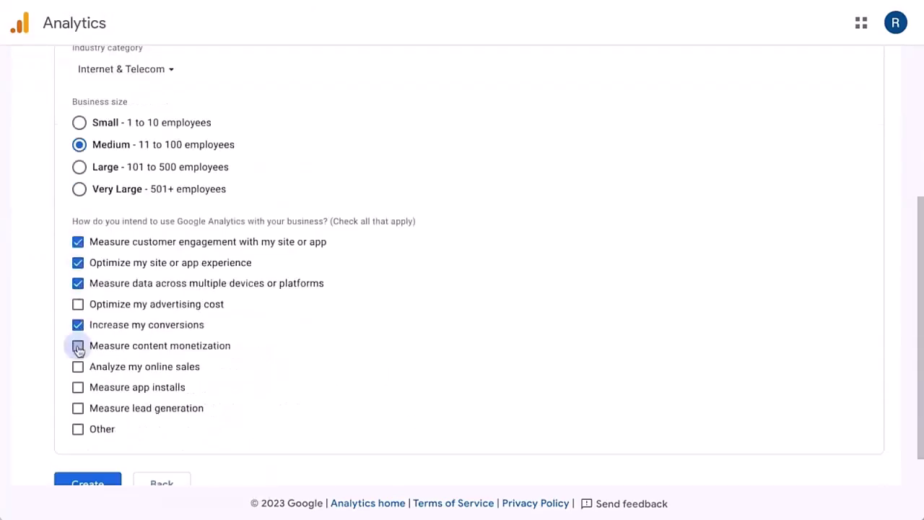
click(78, 344)
click(77, 406)
click(83, 442)
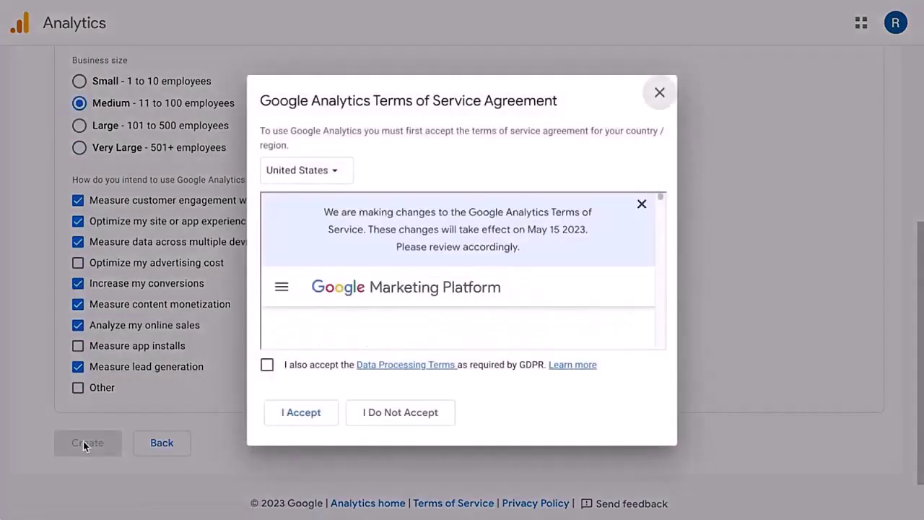
Accept the Google Analytics Terms of Service for the United States, including the Data Processing Terms required by GDPR
click(330, 171)
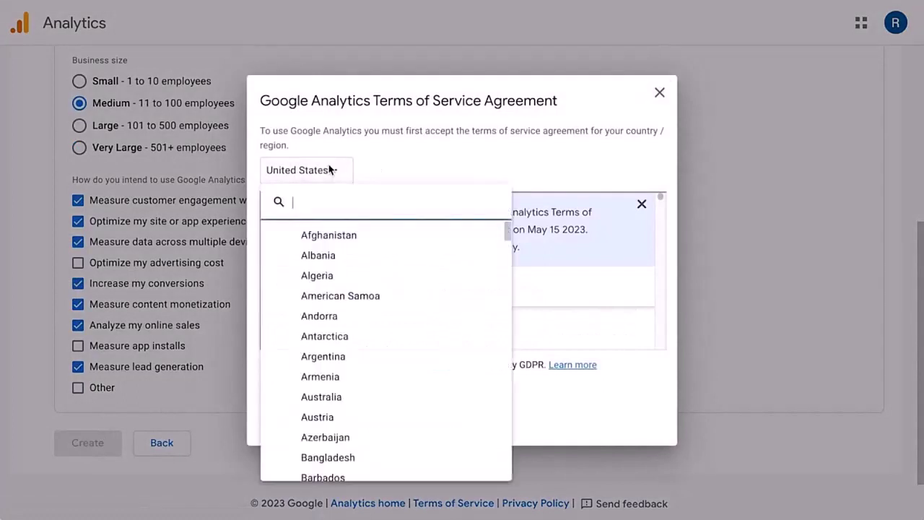
scroll(363, 385, down, 10)
click(451, 182)
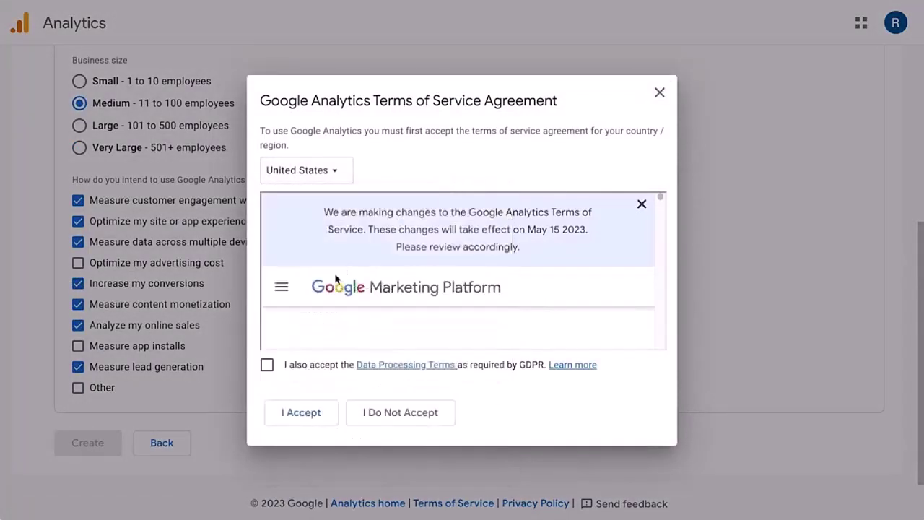
click(266, 368)
click(284, 417)
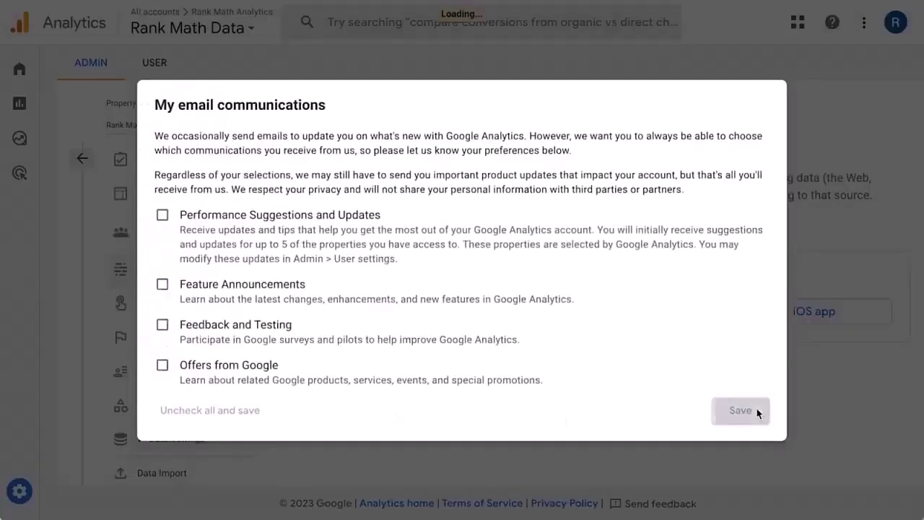
Save the email communication preferences with all options unchecked and dismiss the Google Analytics 4 tour
click(755, 411)
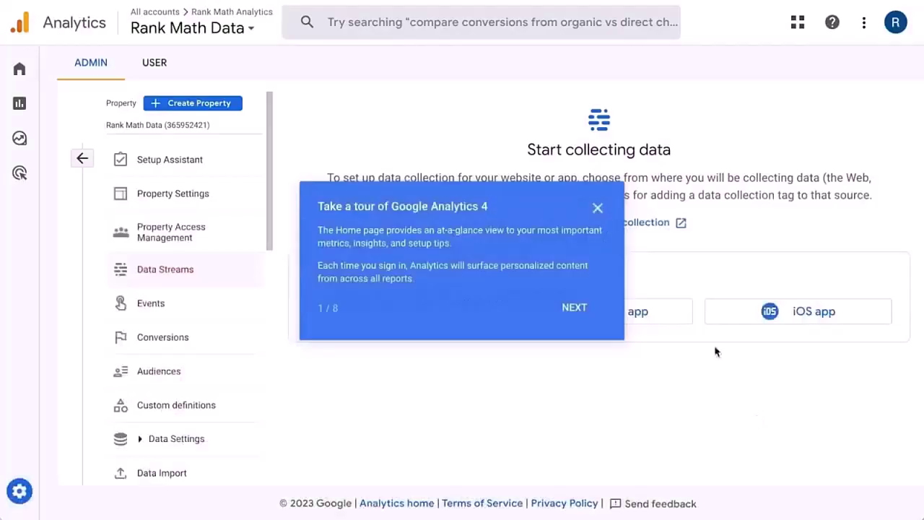
click(596, 208)
click(242, 28)
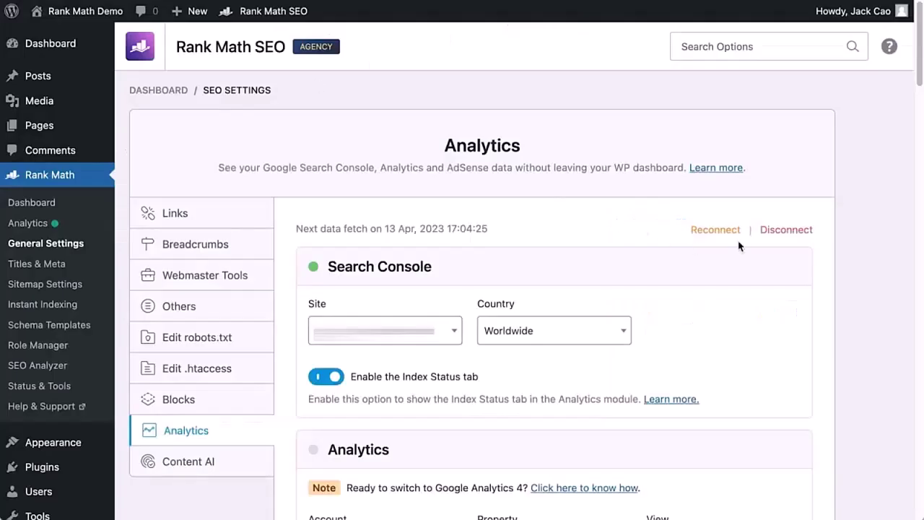
Reconnect Google services in Rank Math's Analytics settings, choosing the first Google account and granting the requested additional access
click(739, 231)
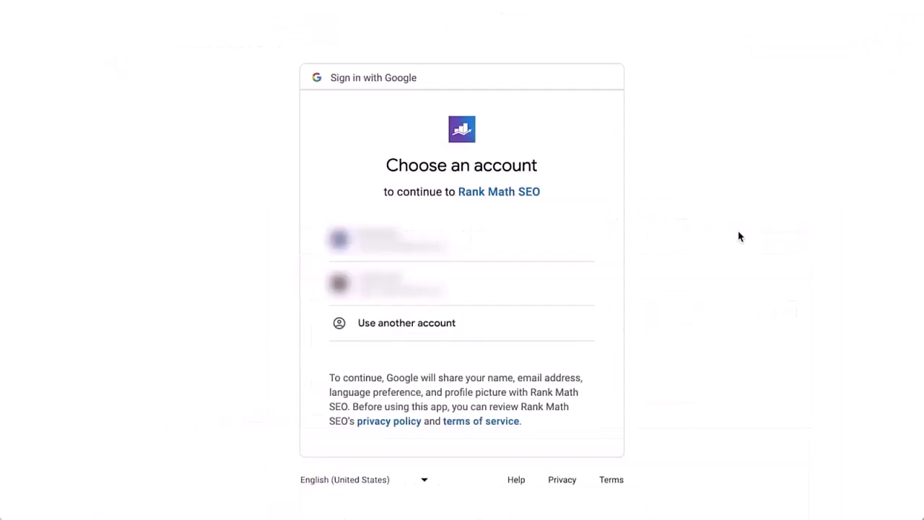
click(515, 244)
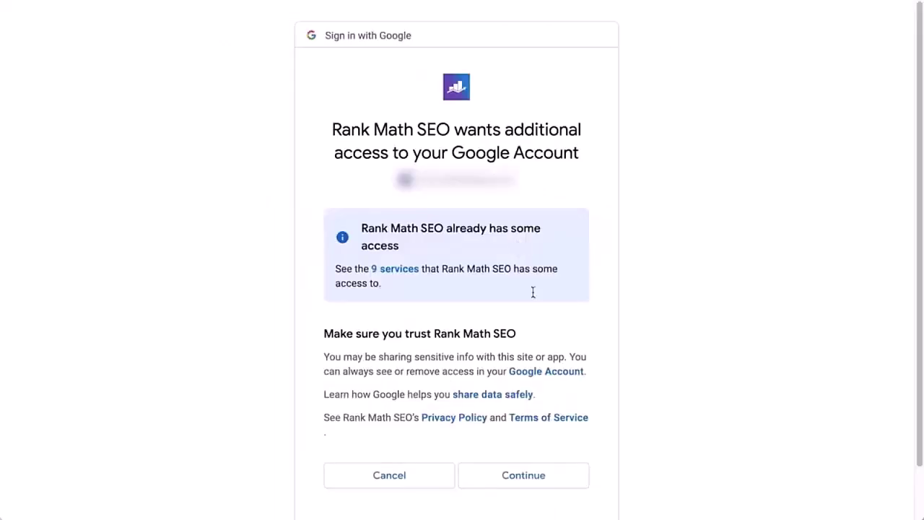
click(574, 484)
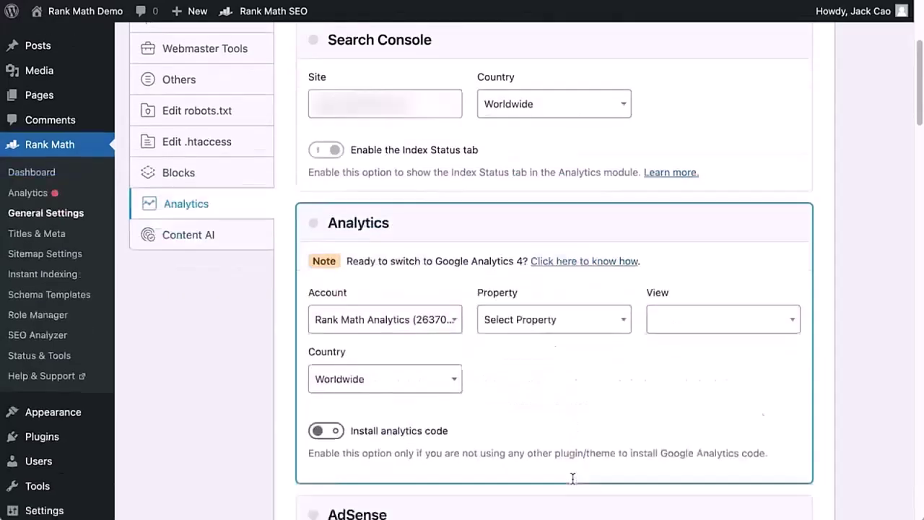
Choose the Rank Math Analytics account in the Analytics settings and create a new GA4 property for it
scroll(573, 480, down, 2)
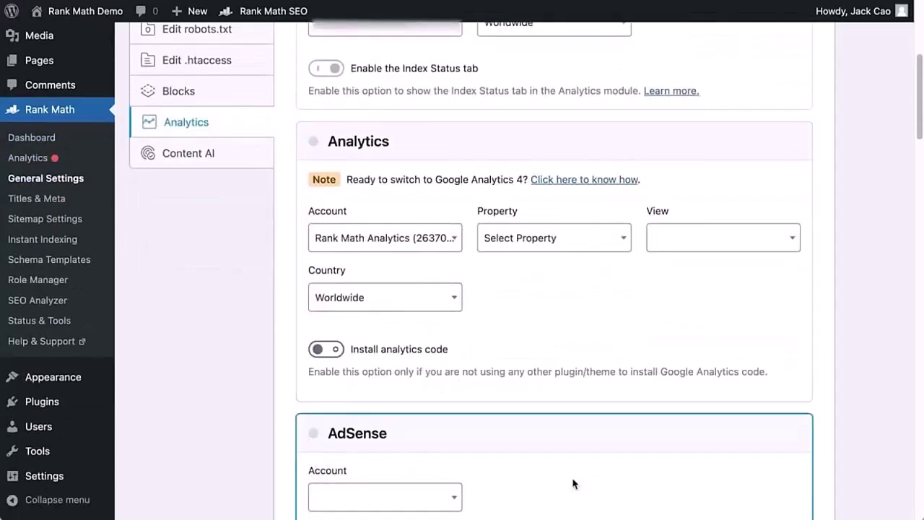
click(437, 238)
click(437, 310)
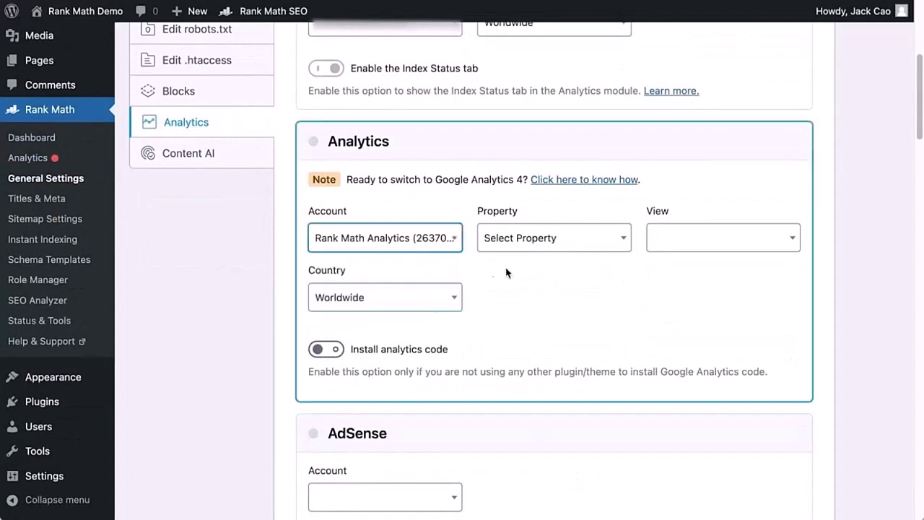
click(553, 238)
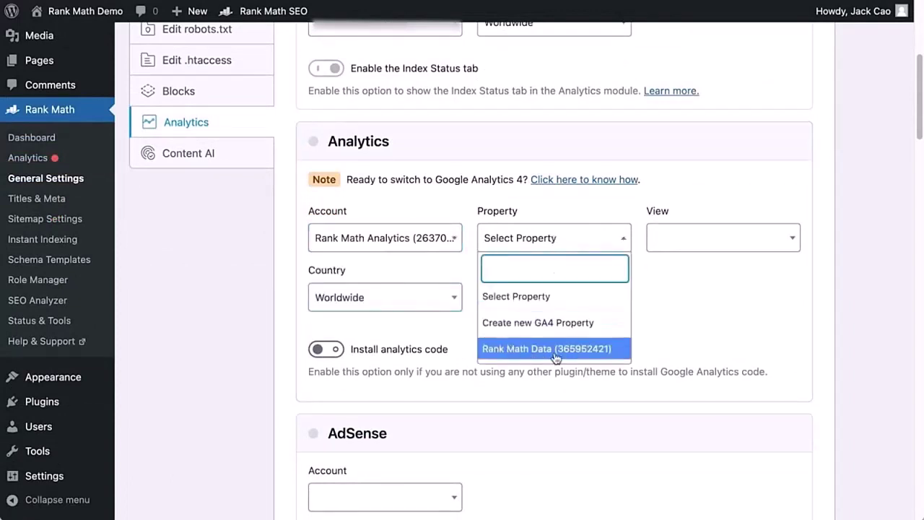
click(552, 322)
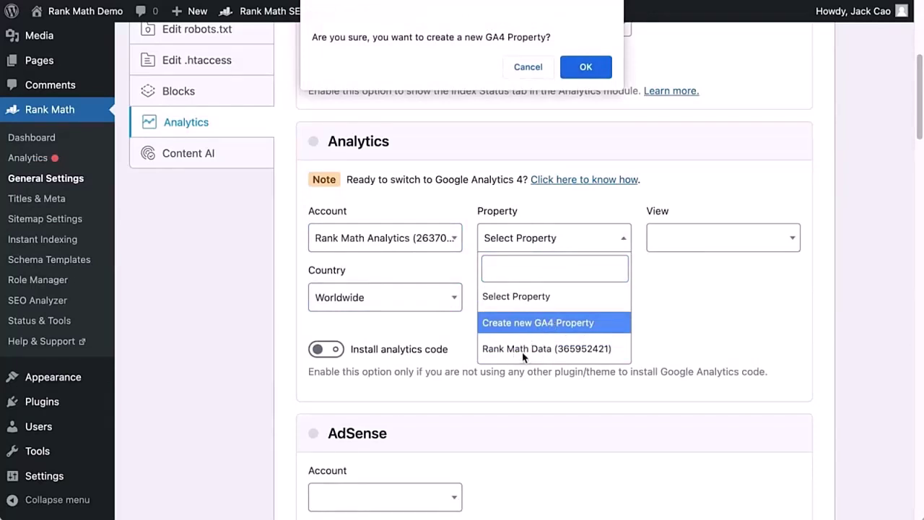
click(586, 66)
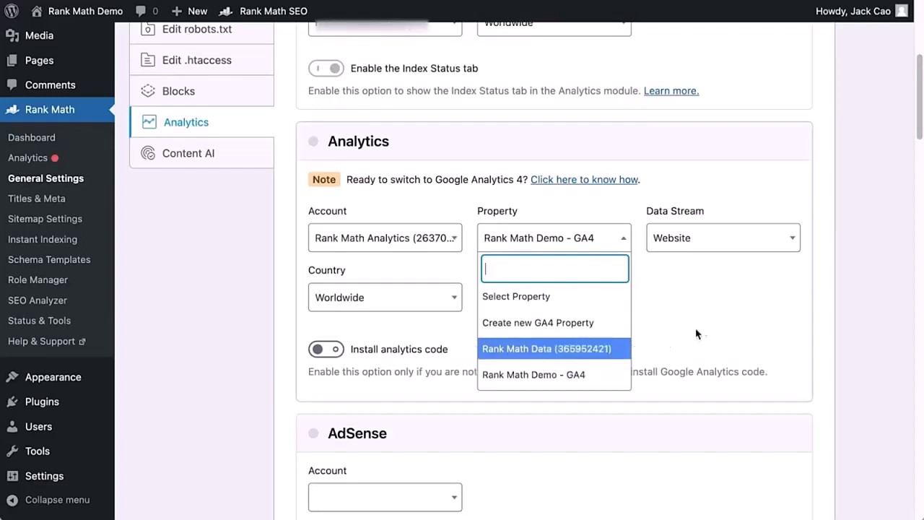
click(717, 320)
Set the Analytics data stream to Website and keep the country as Worldwide
click(737, 242)
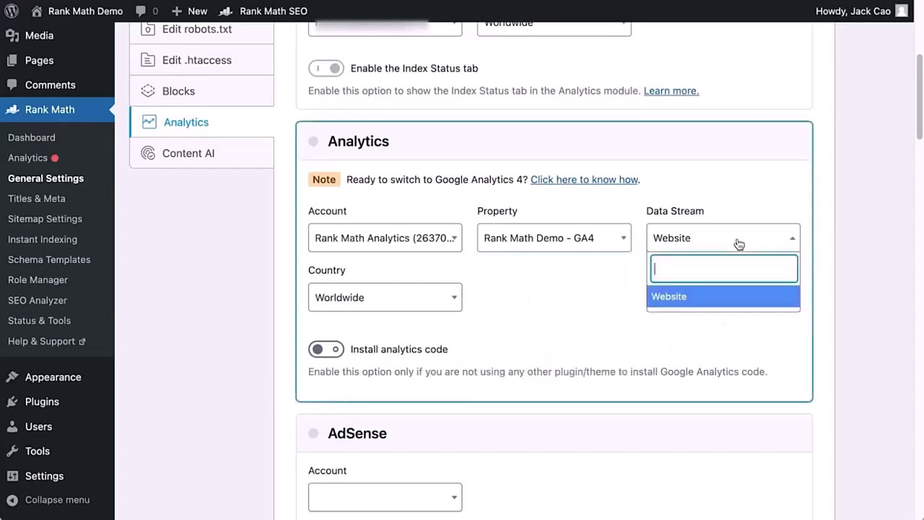
click(682, 305)
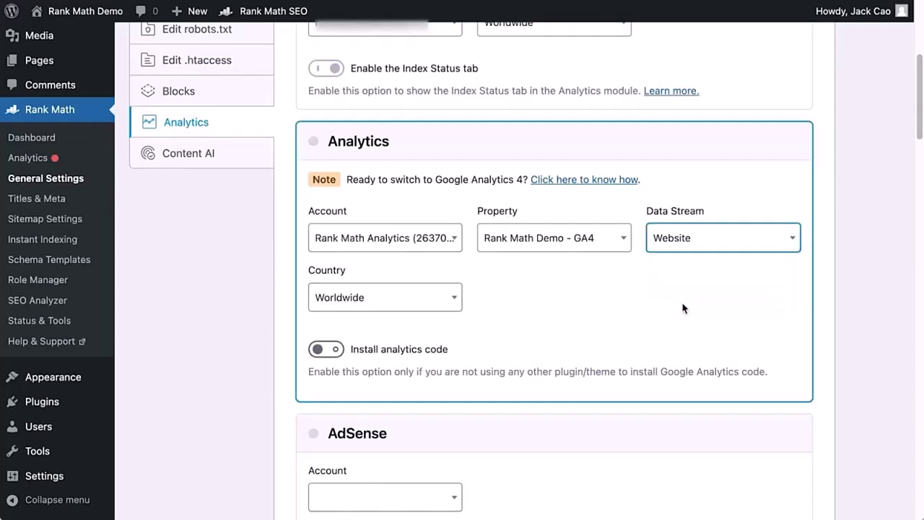
click(424, 307)
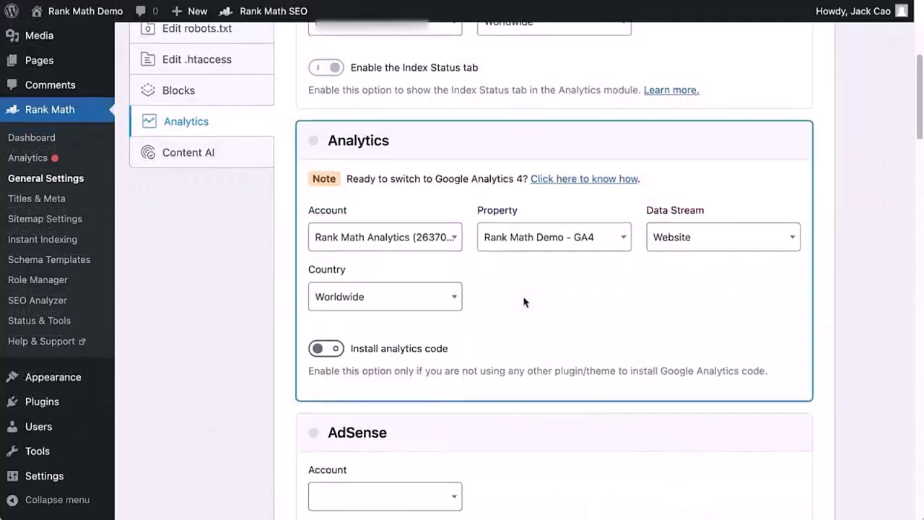
Enable Install analytics code and Anonymize IP addresses in the Analytics settings
scroll(524, 301, down, 1)
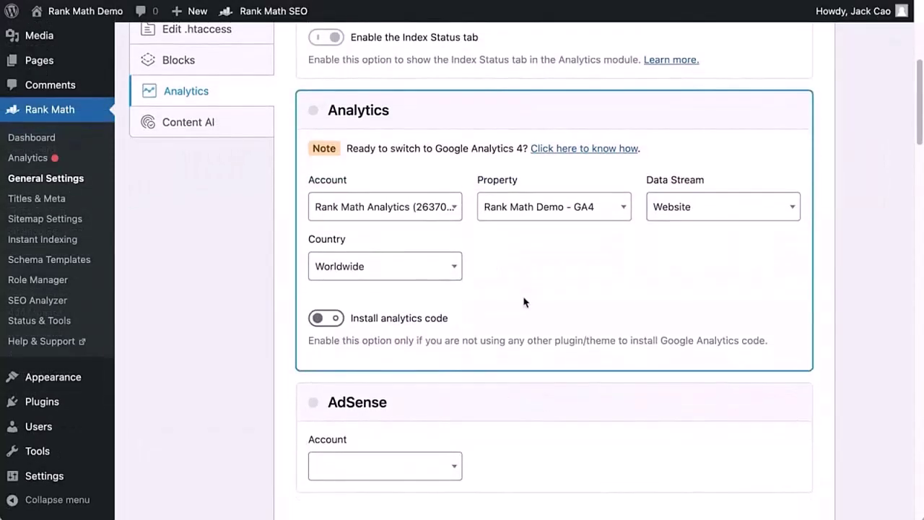
click(330, 321)
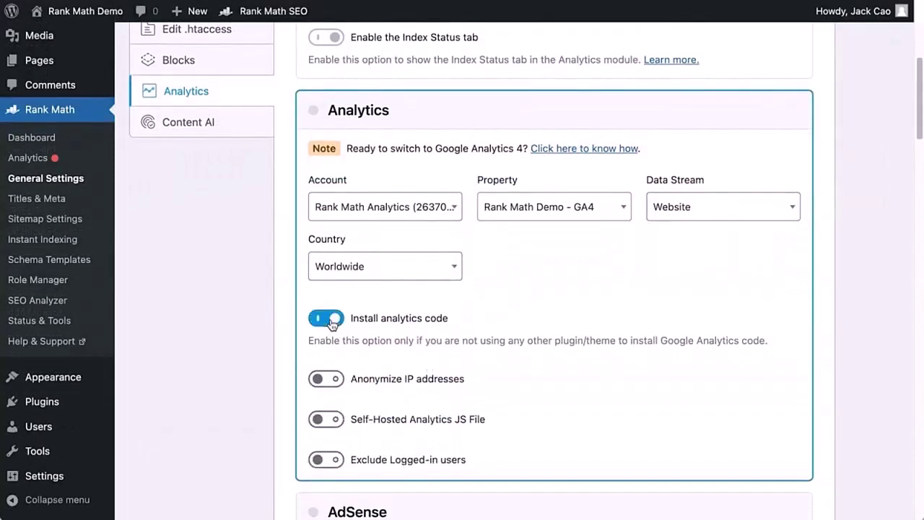
drag(309, 342, 770, 346)
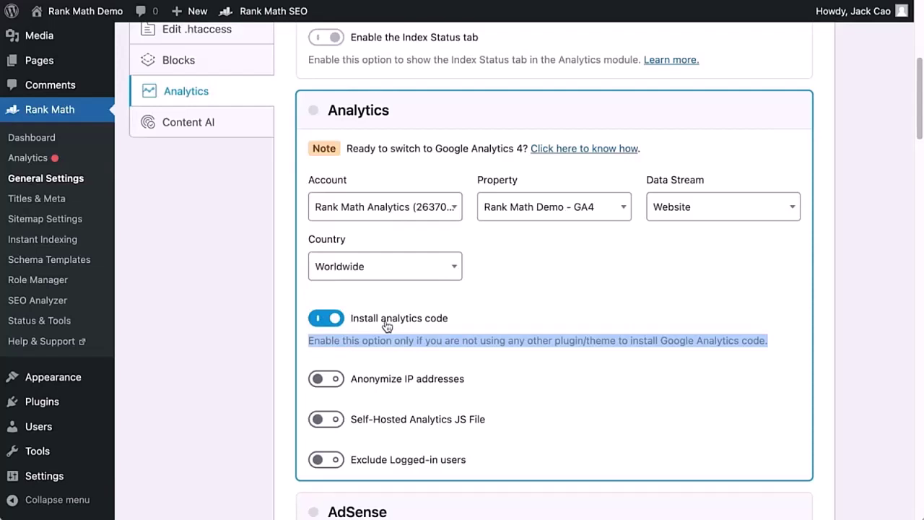
click(337, 381)
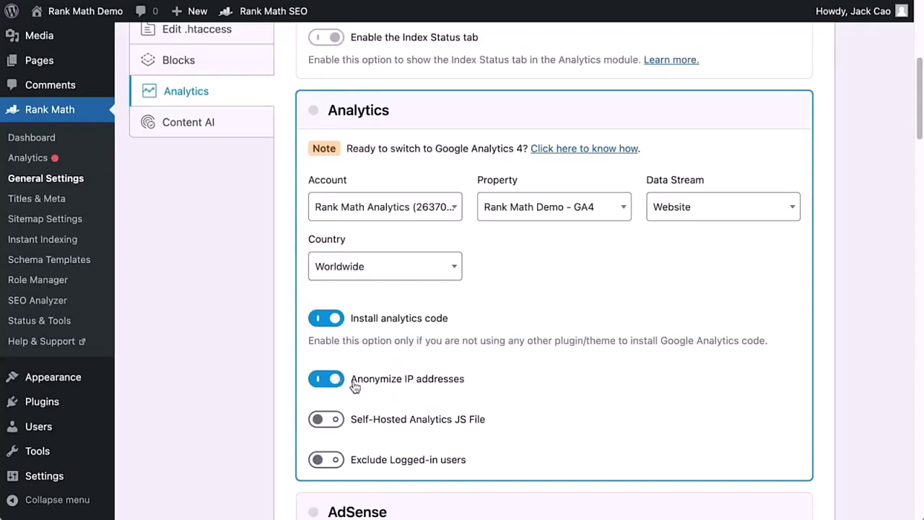
Enable the Self-Hosted Analytics JS File and Exclude Logged-in users options
scroll(355, 388, down, 1)
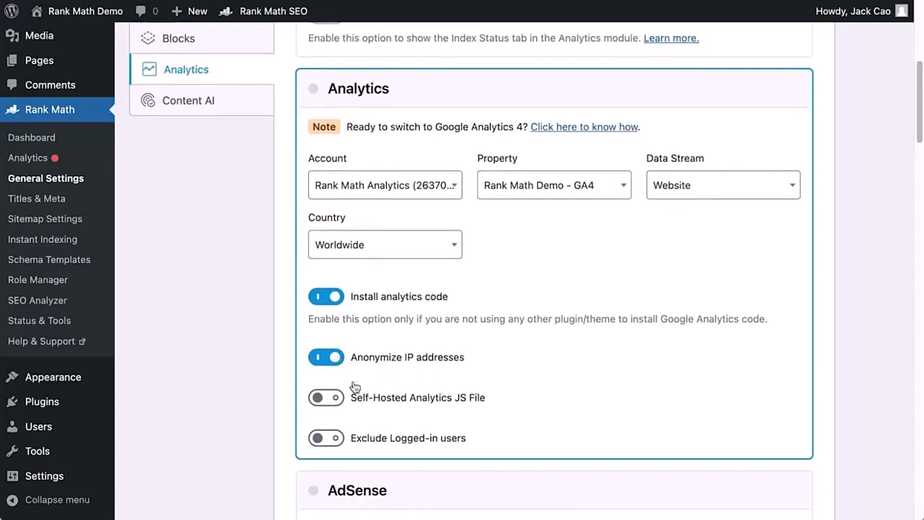
click(335, 403)
scroll(337, 406, down, 3)
click(326, 319)
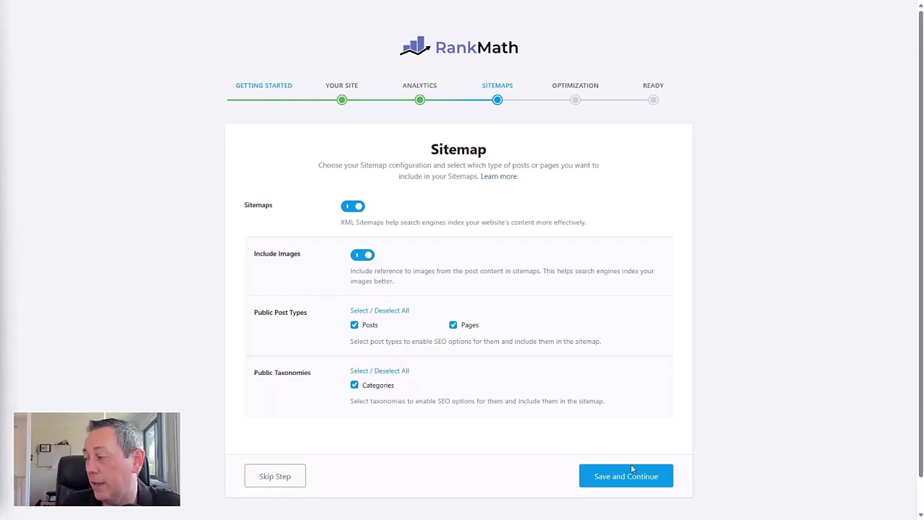
Save the setup wizard's Sitemap settings and SEO Tweaks without changing their options
click(612, 479)
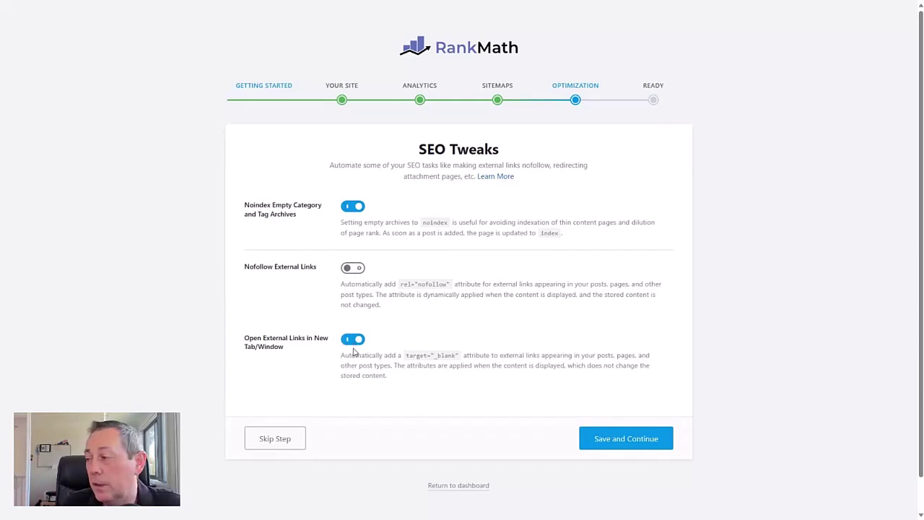
click(625, 438)
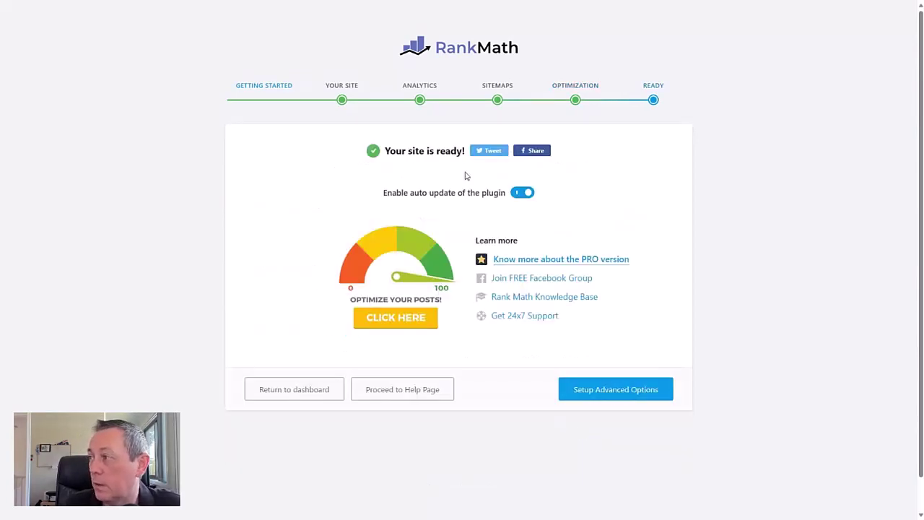
Proceed to the advanced options and save the Role Manager, 404 Monitor and Redirections settings with all three turned off
click(604, 394)
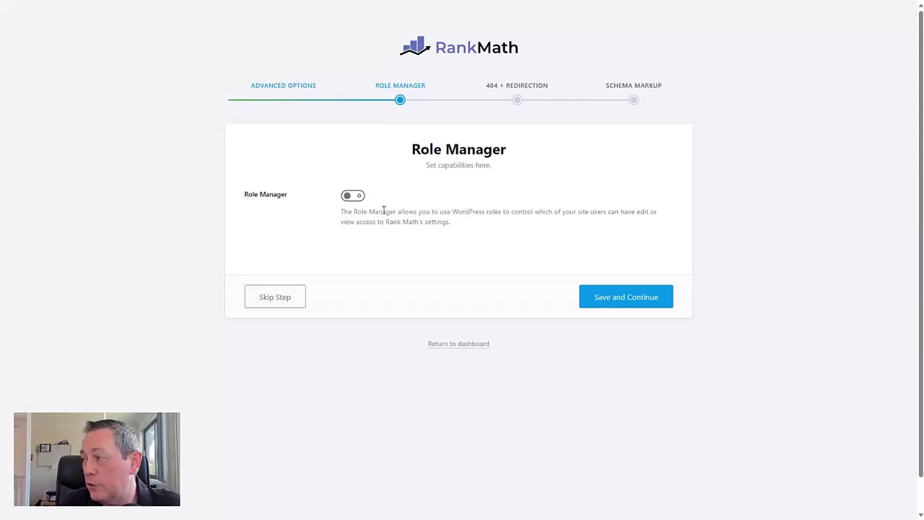
click(617, 304)
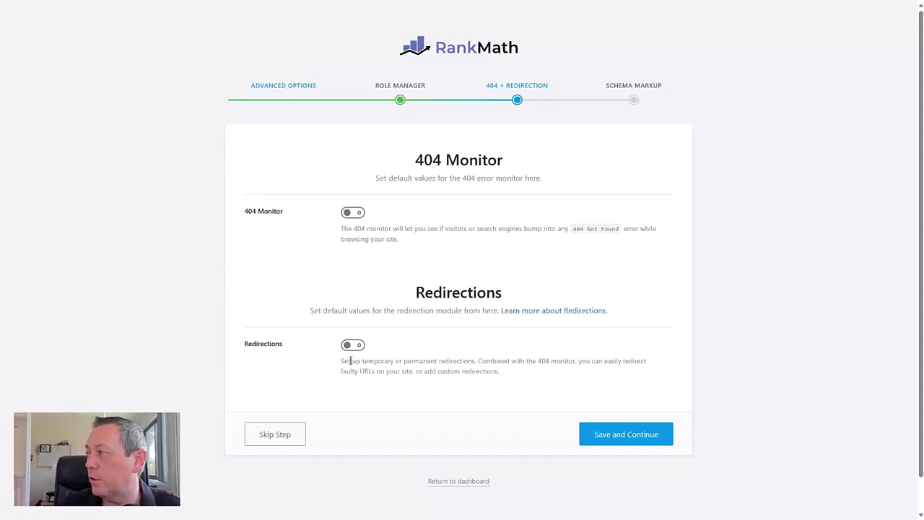
click(638, 433)
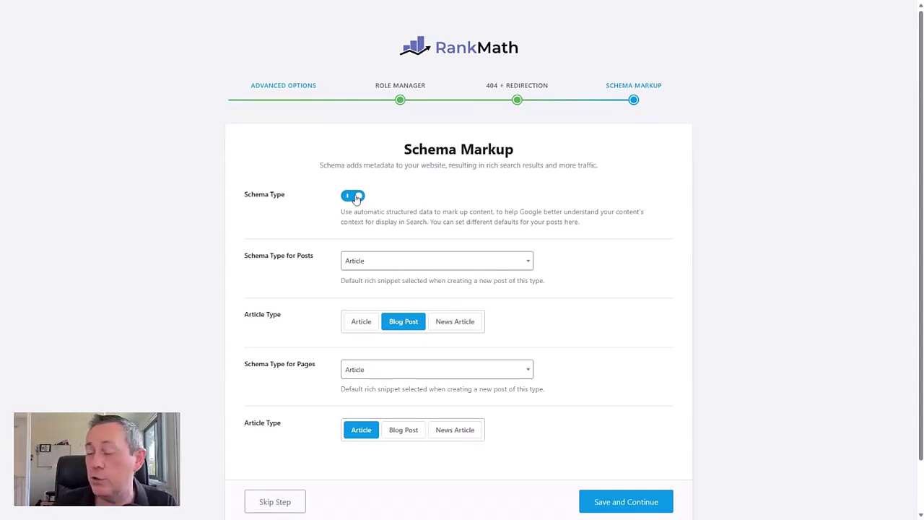
Review the schema types available for posts, keep Article, and save the Schema Markup settings
click(365, 264)
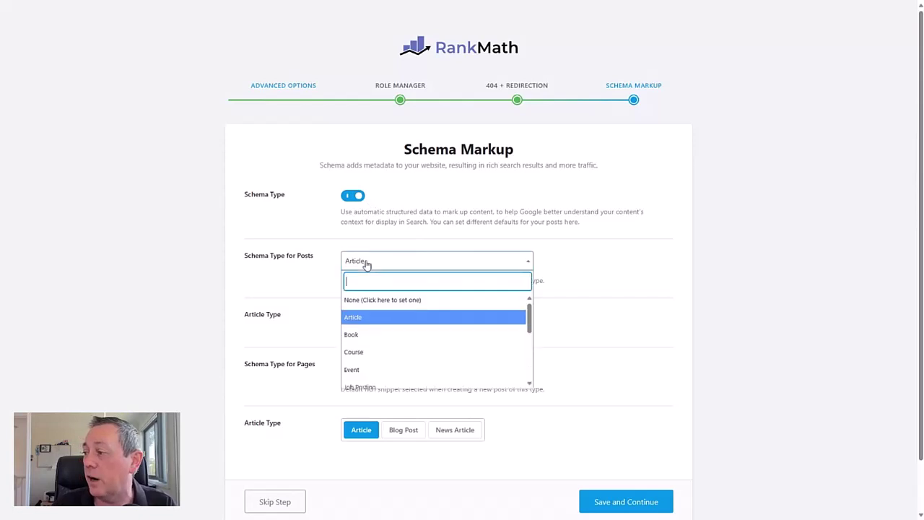
scroll(421, 372, down, 1)
scroll(421, 373, down, 1)
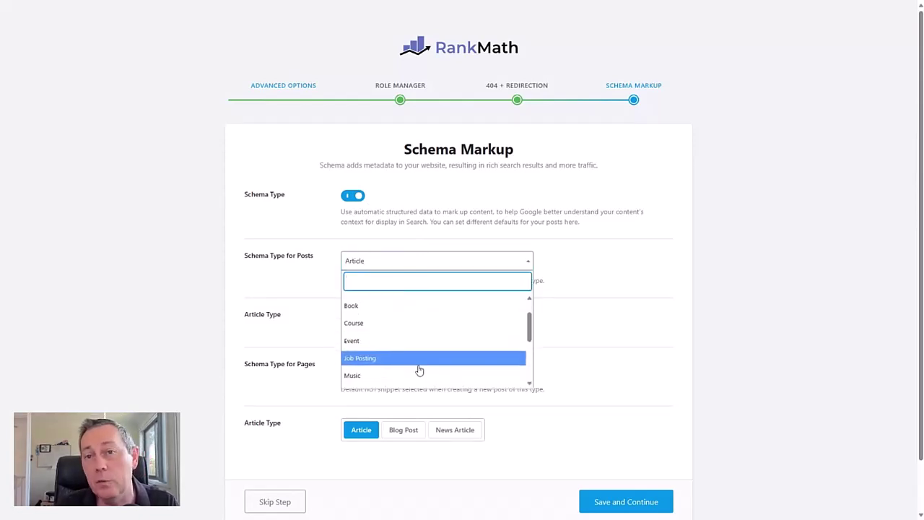
scroll(405, 353, down, 2)
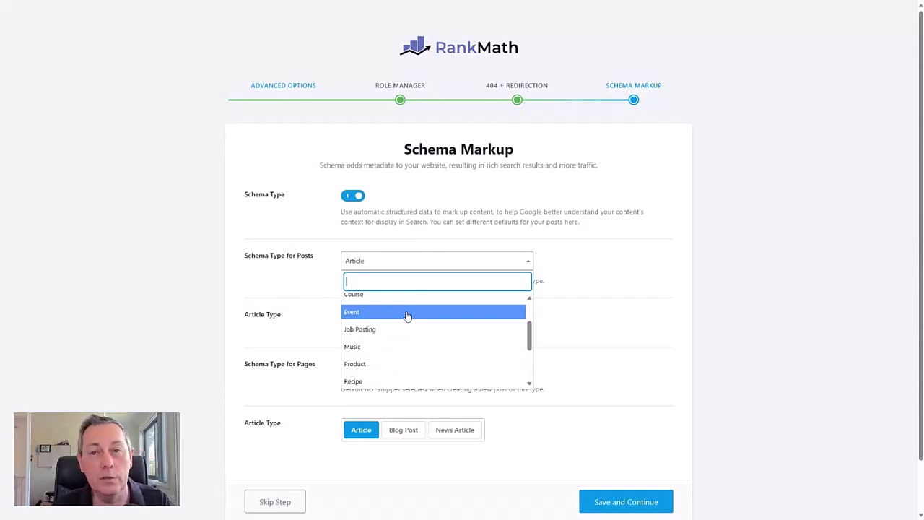
click(209, 278)
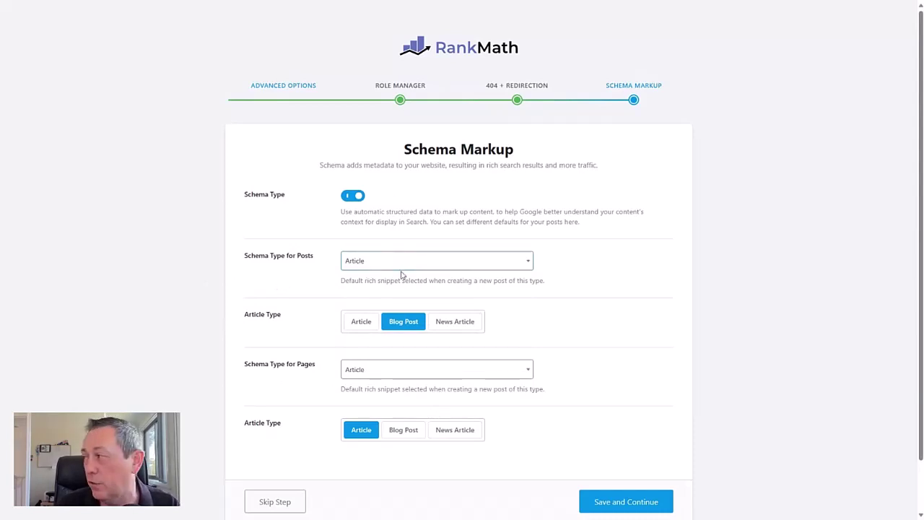
click(618, 506)
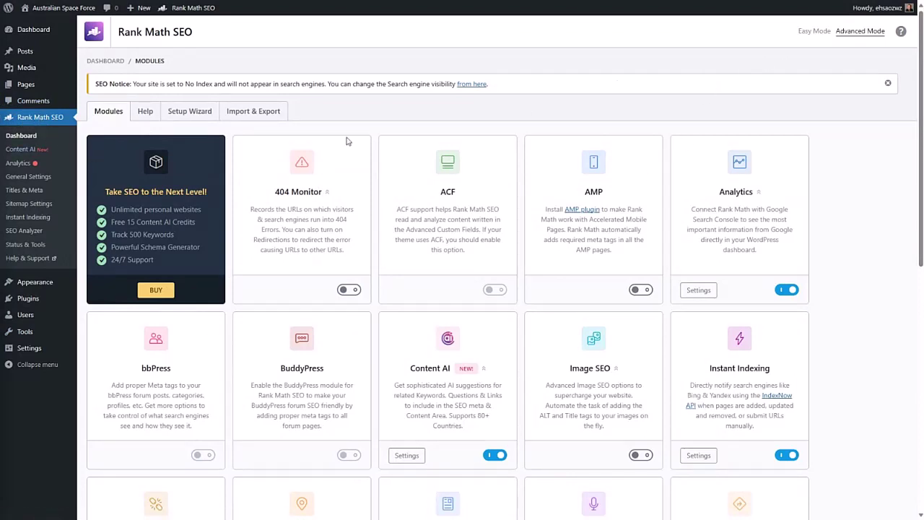
Switch the Rank Math modules dashboard to Easy Mode
click(827, 37)
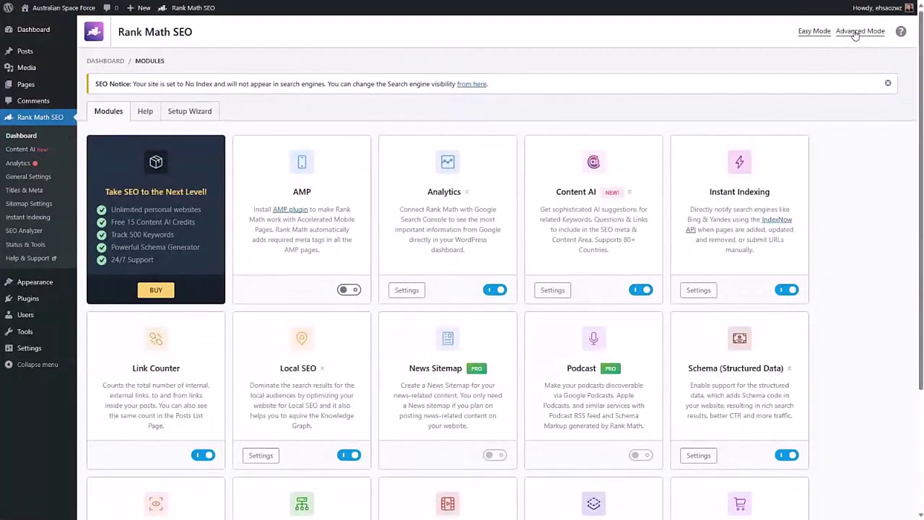
Review the modules offered in Advanced Mode on the Rank Math dashboard and return to Easy Mode
click(860, 31)
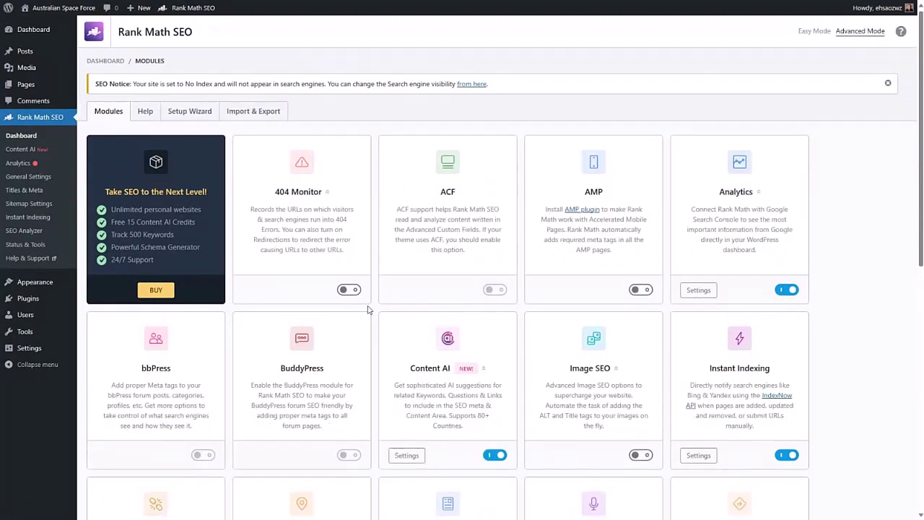
scroll(372, 313, down, 5)
scroll(372, 314, down, 2)
scroll(372, 310, up, 7)
scroll(337, 378, down, 1)
scroll(334, 378, down, 3)
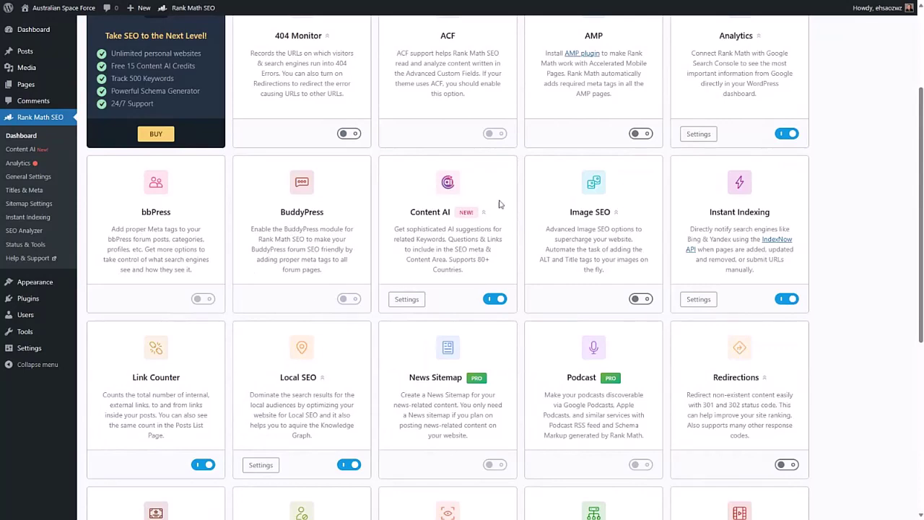
scroll(433, 88, up, 2)
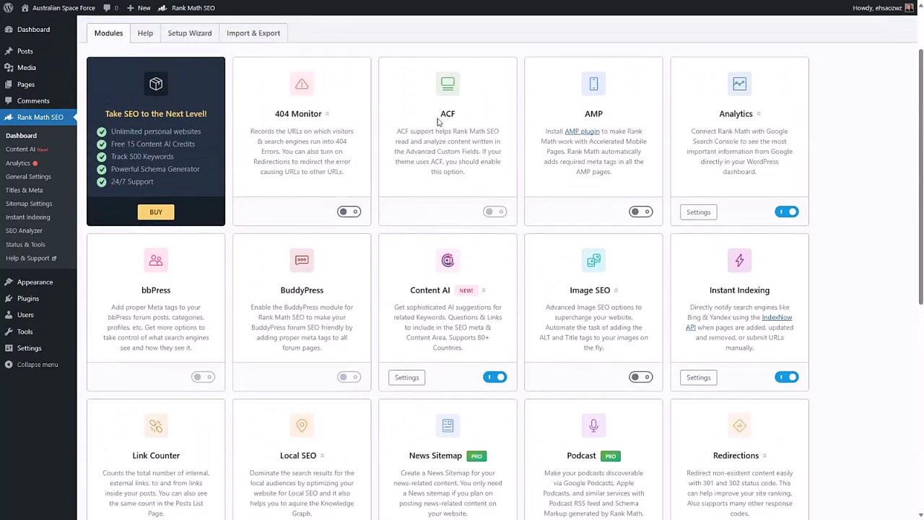
scroll(445, 154, down, 2)
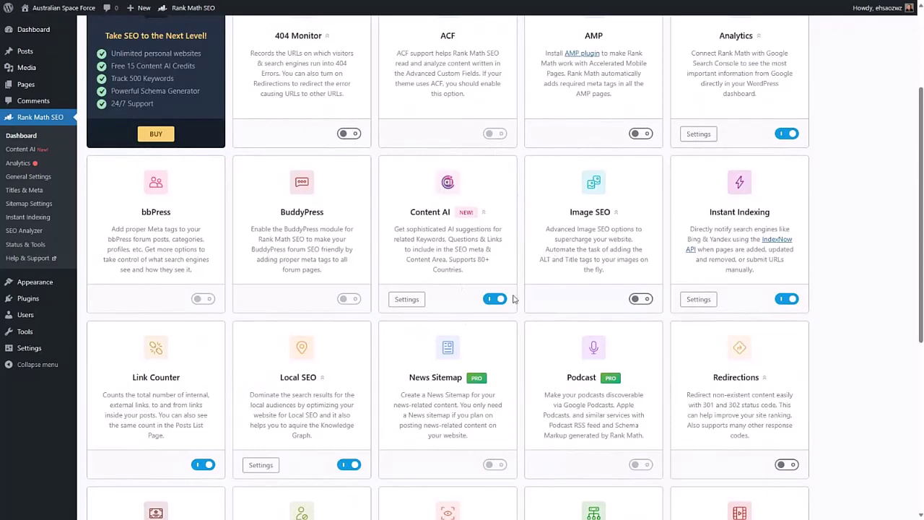
scroll(514, 299, down, 5)
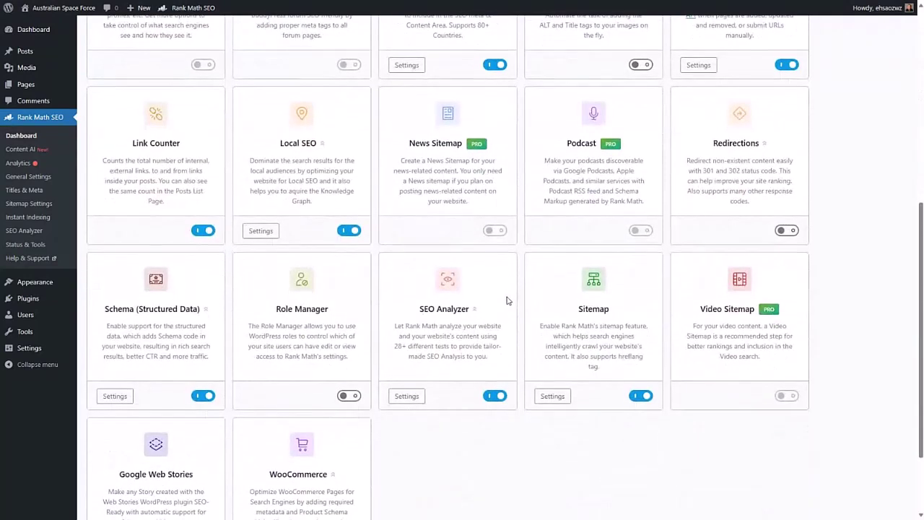
scroll(507, 300, up, 2)
scroll(504, 300, up, 3)
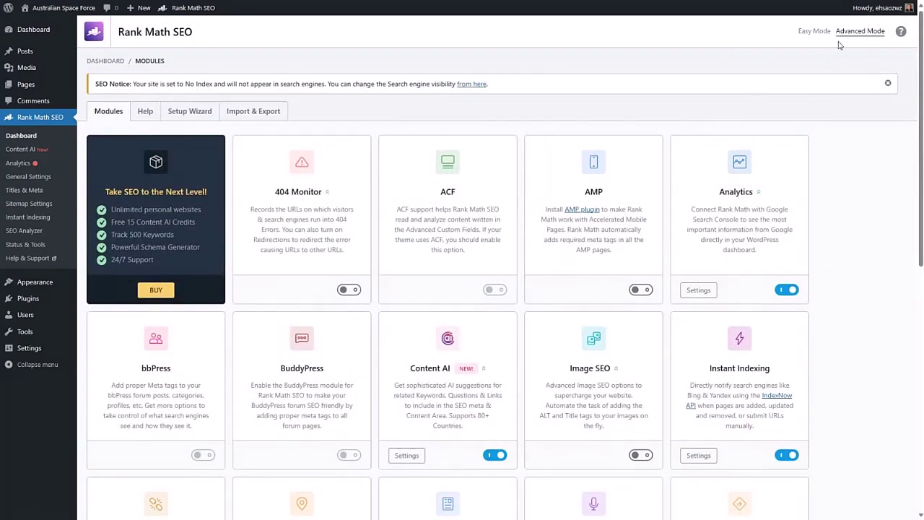
click(812, 36)
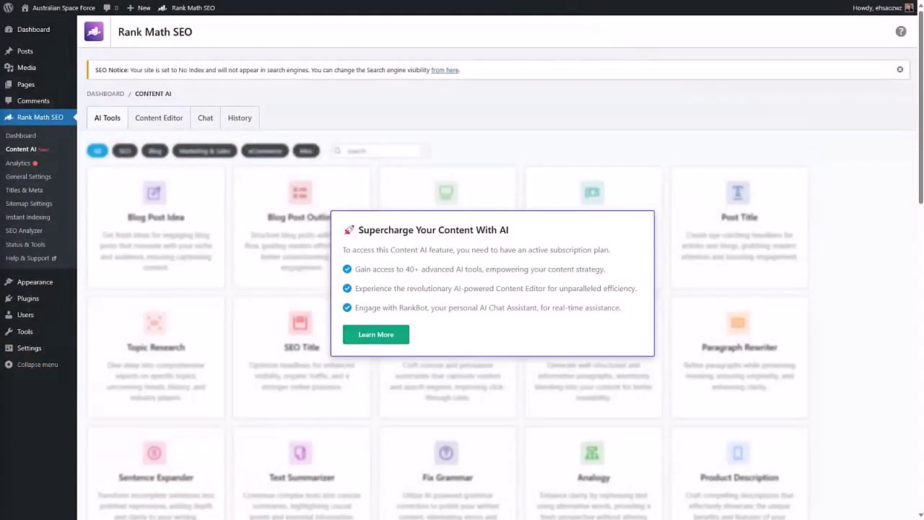
Open Rank Math's Analytics section and check the available date ranges, keeping 30 Days
click(19, 163)
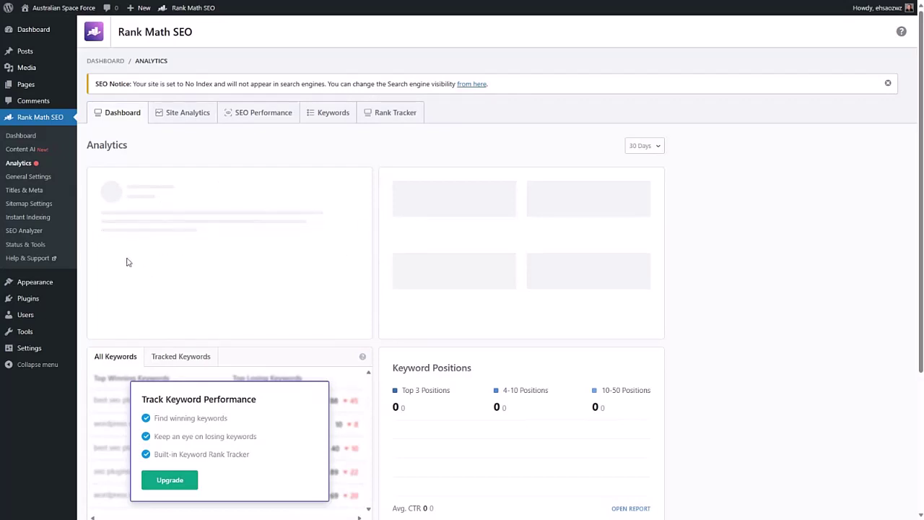
click(648, 149)
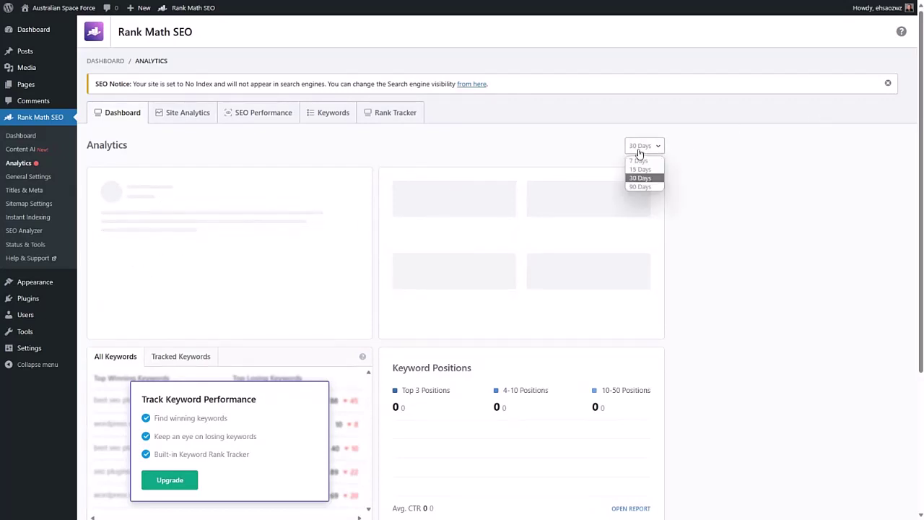
click(501, 151)
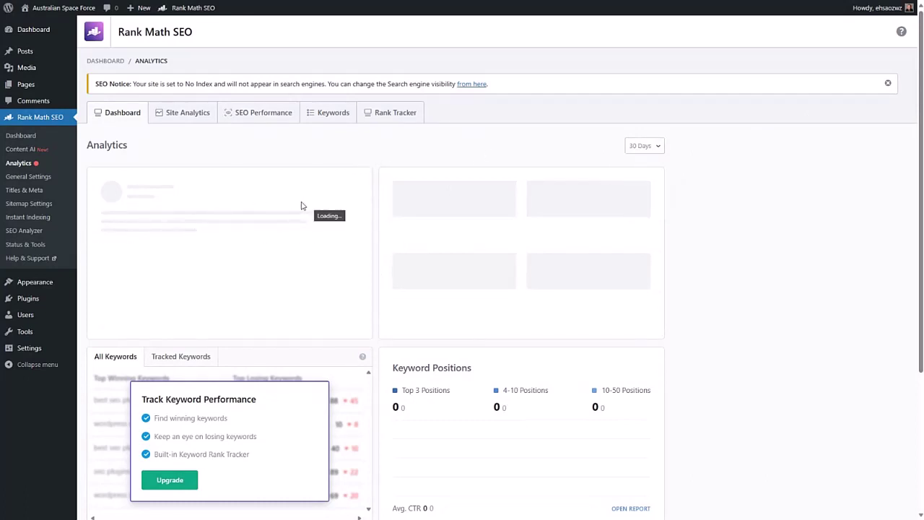
Examine the Site Analytics, SEO Performance, Keywords and Rank Tracker reports and return to the Analytics dashboard
click(187, 114)
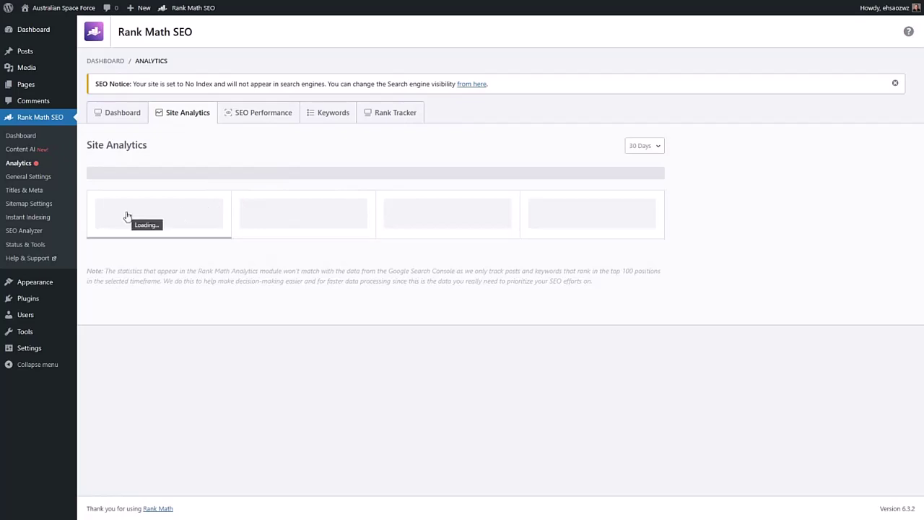
click(258, 115)
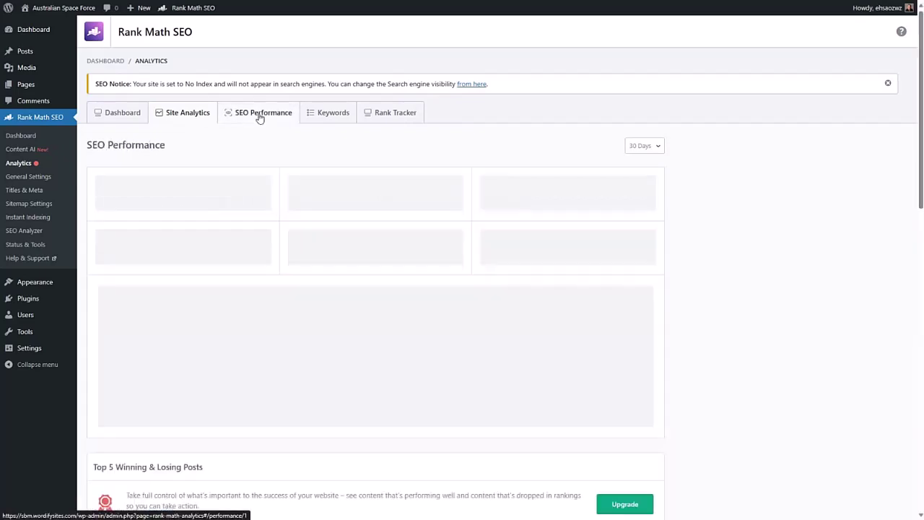
click(328, 115)
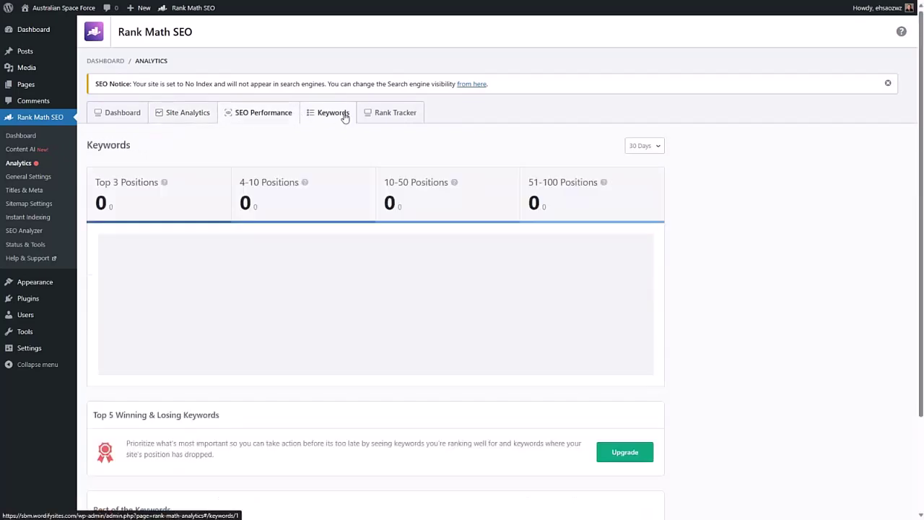
click(388, 116)
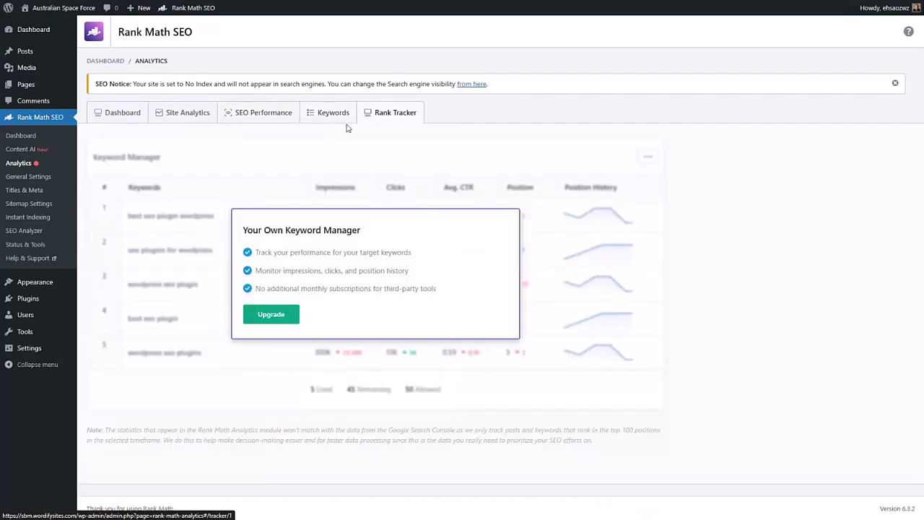
click(323, 117)
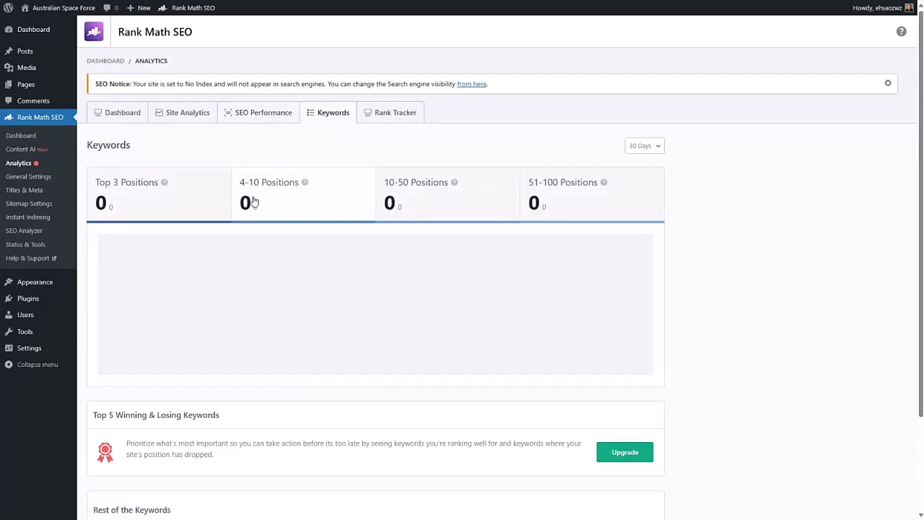
click(258, 116)
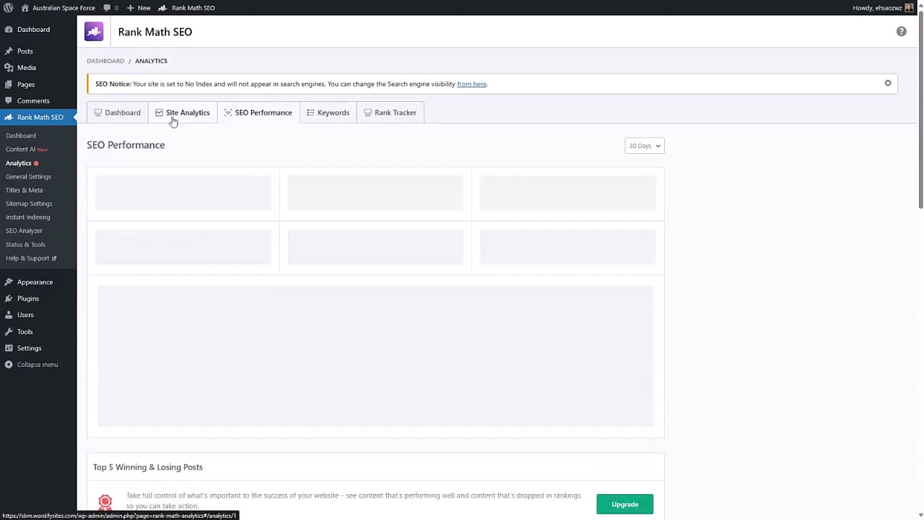
click(121, 117)
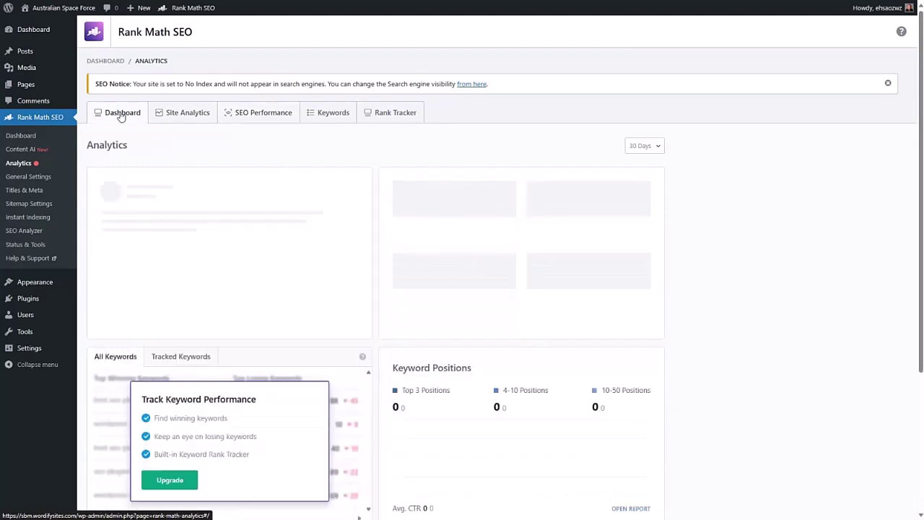
Open Rank Math's General Settings and review the Links and Webmaster Tools options
click(29, 178)
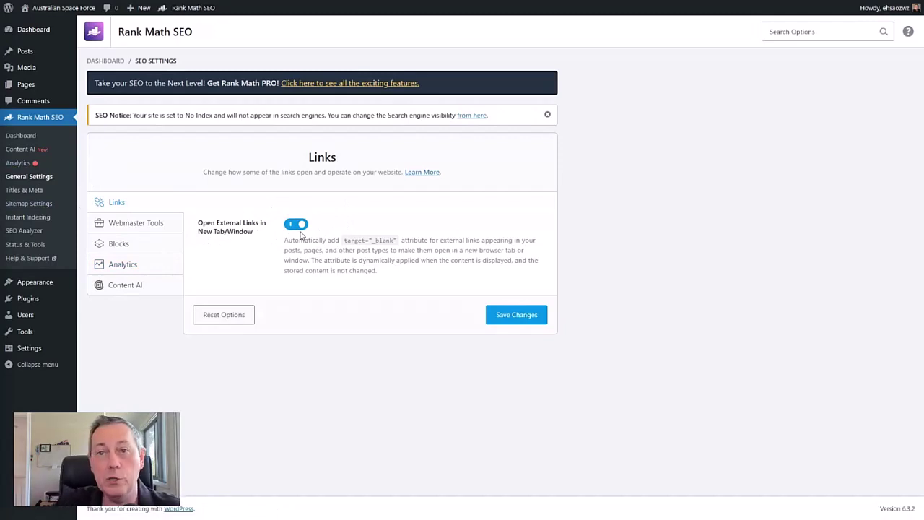
click(144, 227)
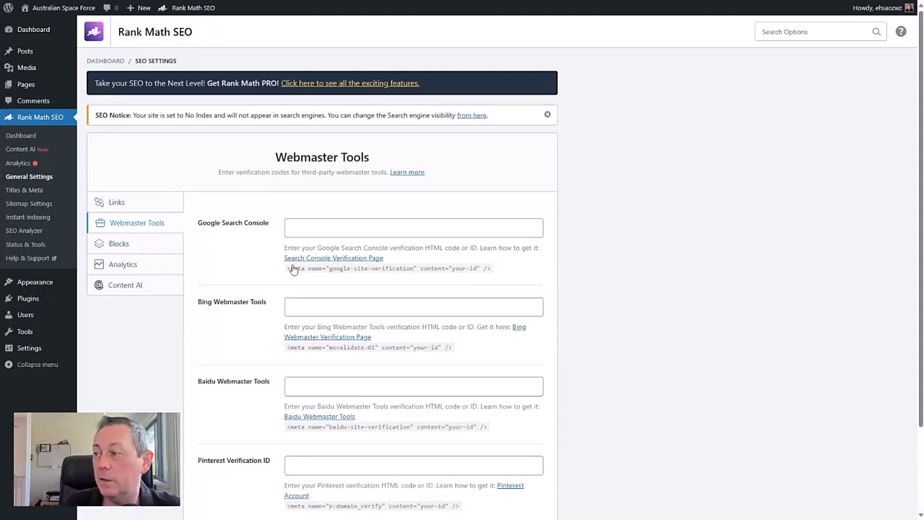
scroll(267, 242, down, 1)
scroll(269, 306, up, 1)
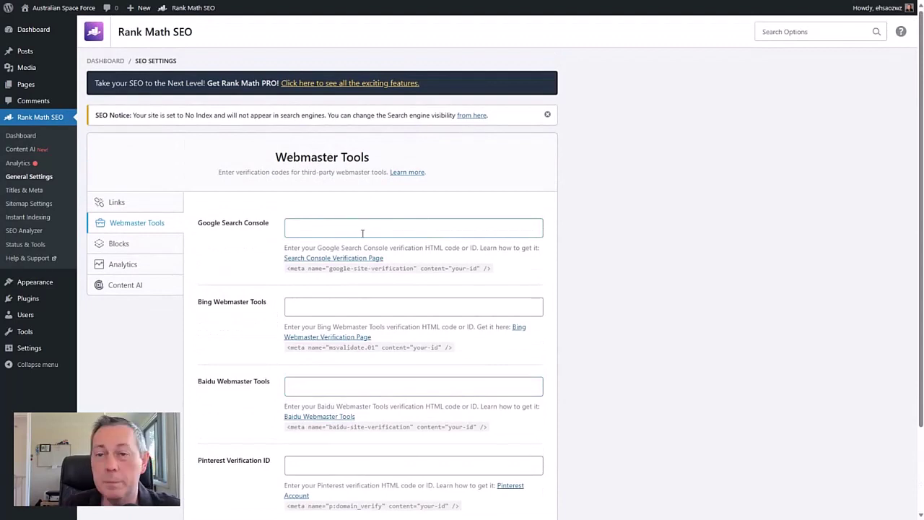
In the Blocks settings, keep the Unordered table of contents list style and exclude Heading H3
click(122, 246)
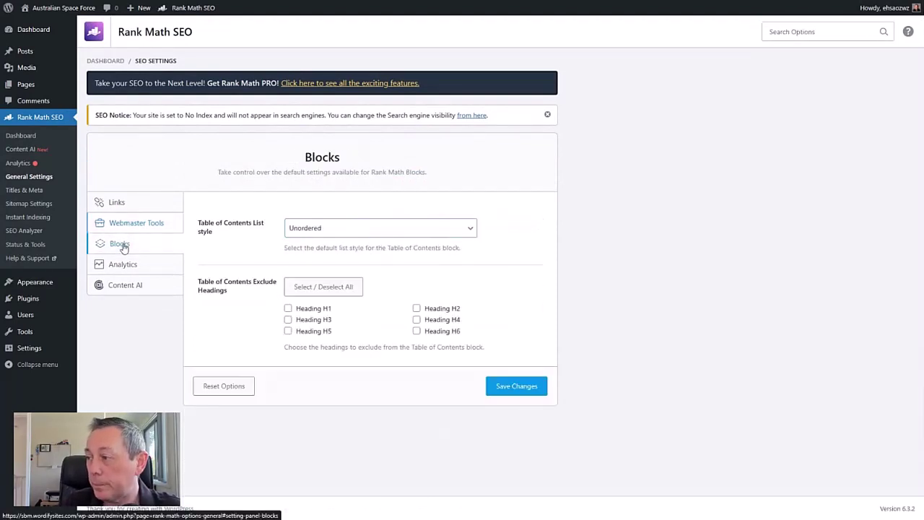
click(324, 236)
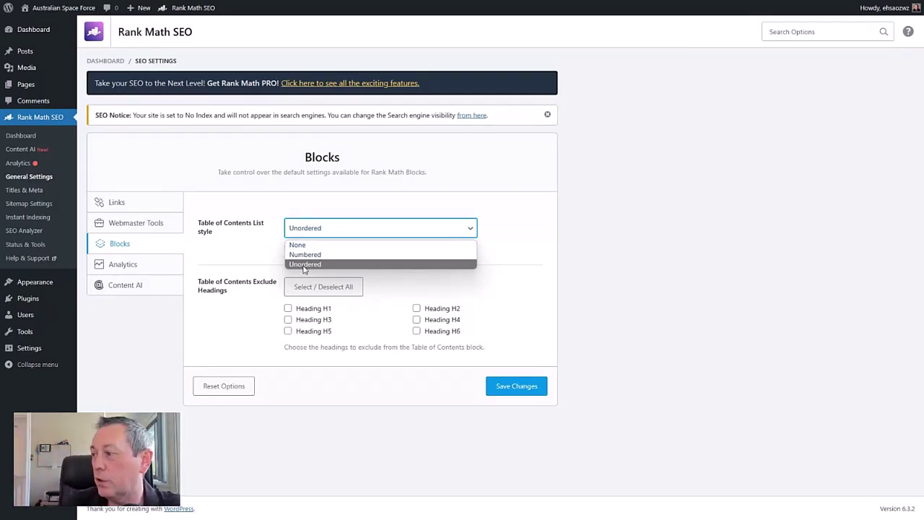
click(231, 262)
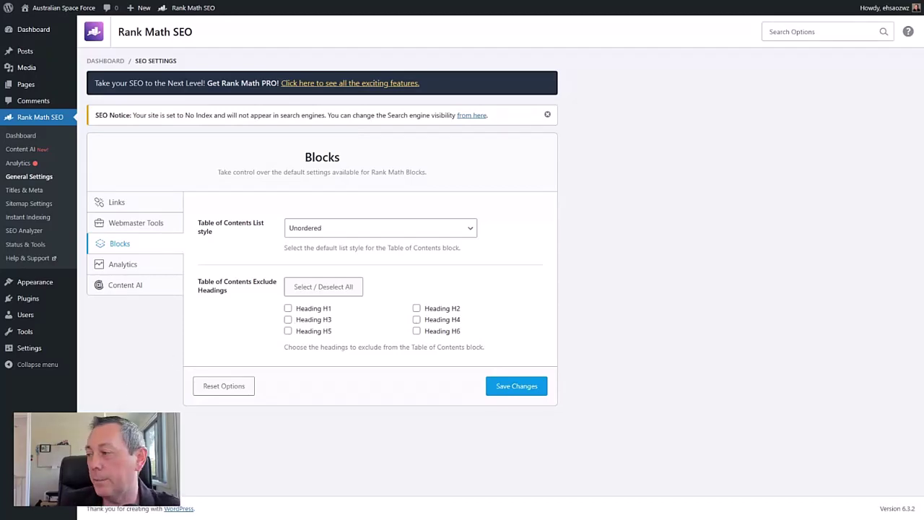
click(288, 319)
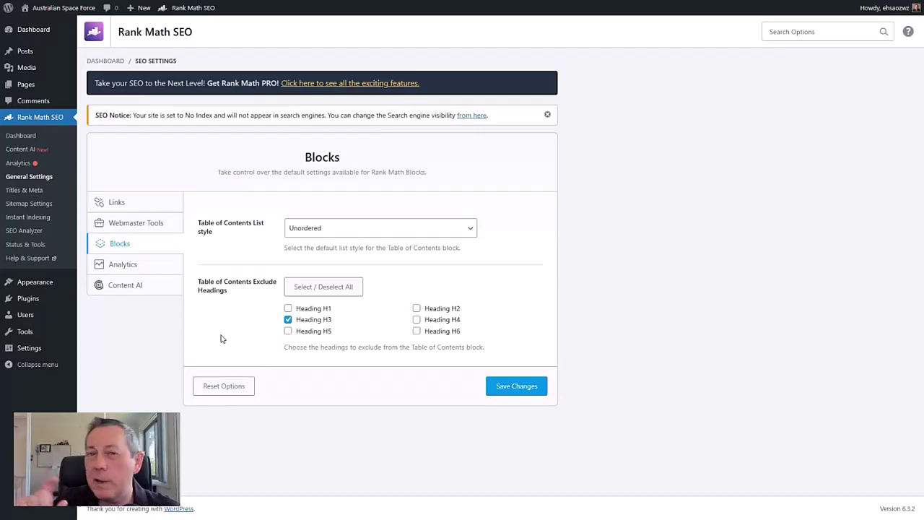
Review the Analytics and Content AI settings, and leave General Settings for Titles & Meta without saving
click(130, 267)
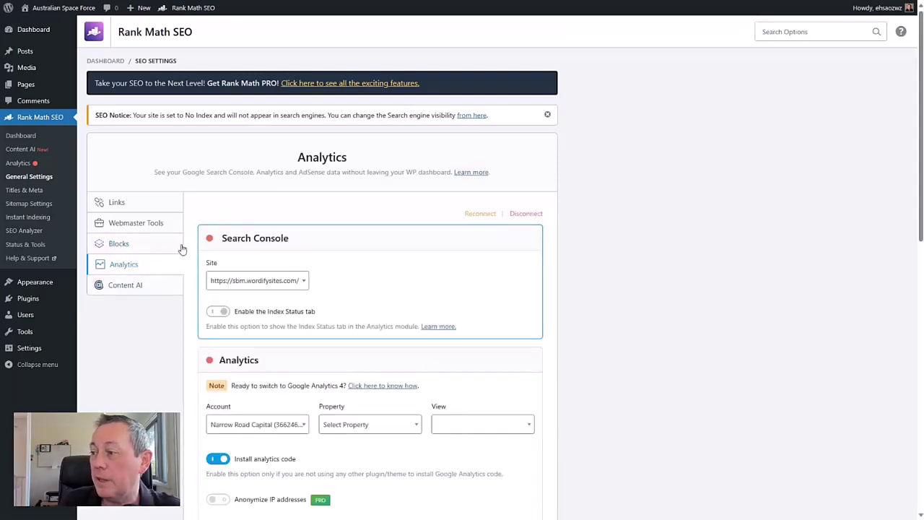
scroll(281, 316, down, 3)
scroll(280, 307, up, 3)
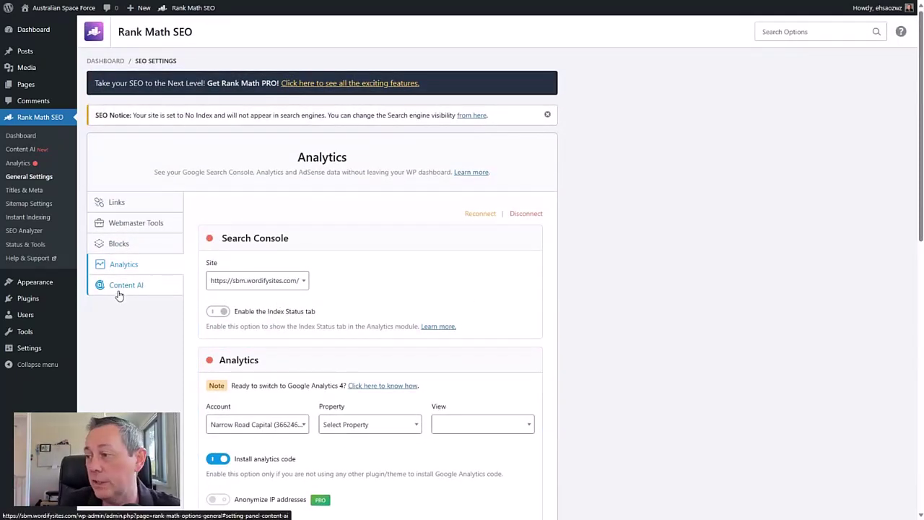
click(120, 295)
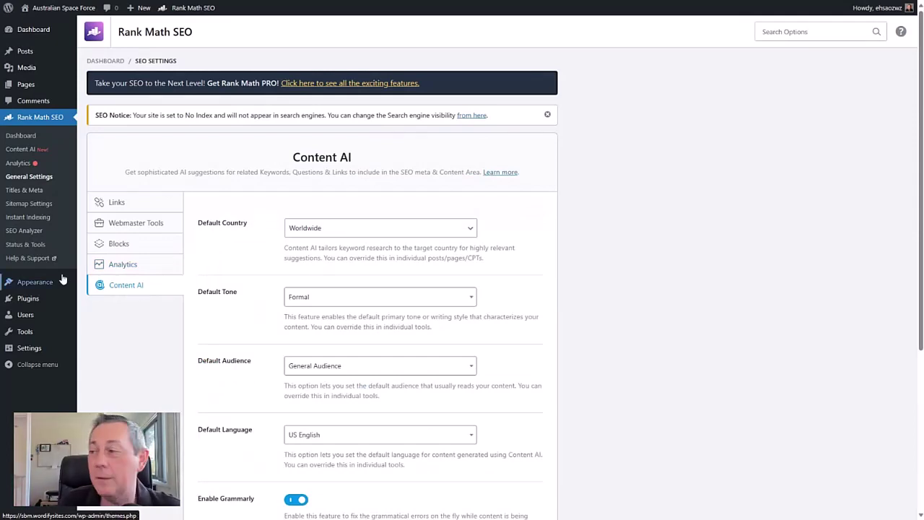
click(21, 191)
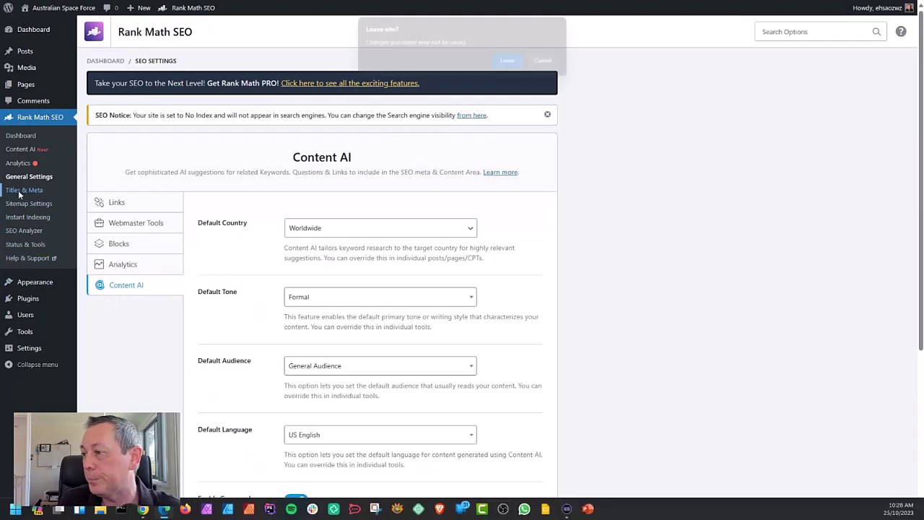
click(501, 63)
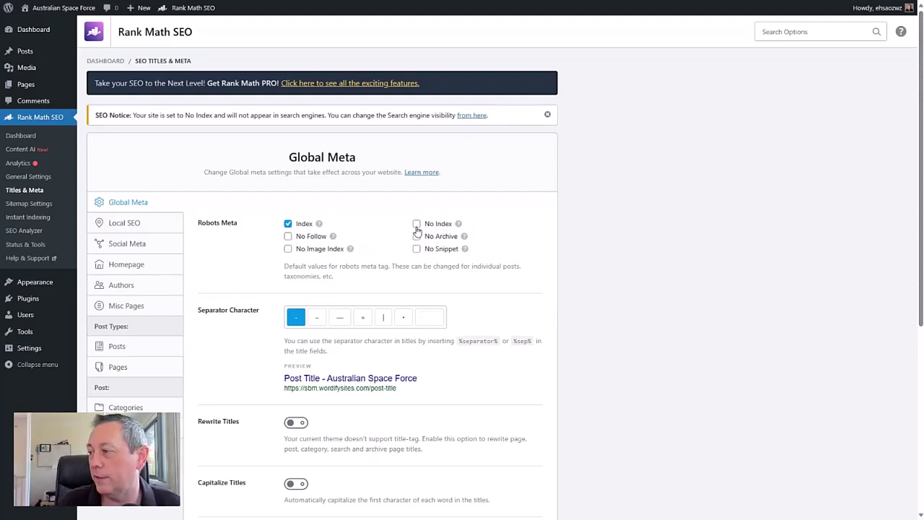
Preview the Global Meta post title with the alternative separator characters and set the separator back to the hyphen
scroll(268, 339, down, 2)
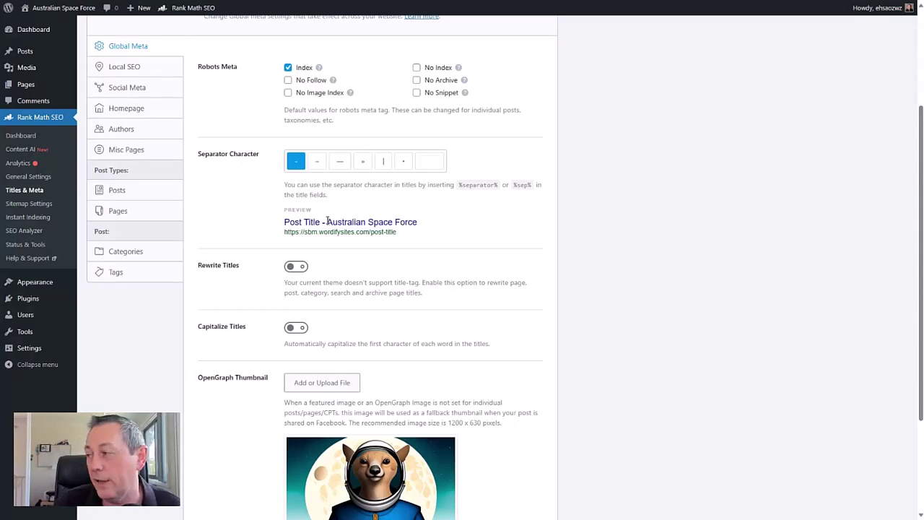
click(318, 163)
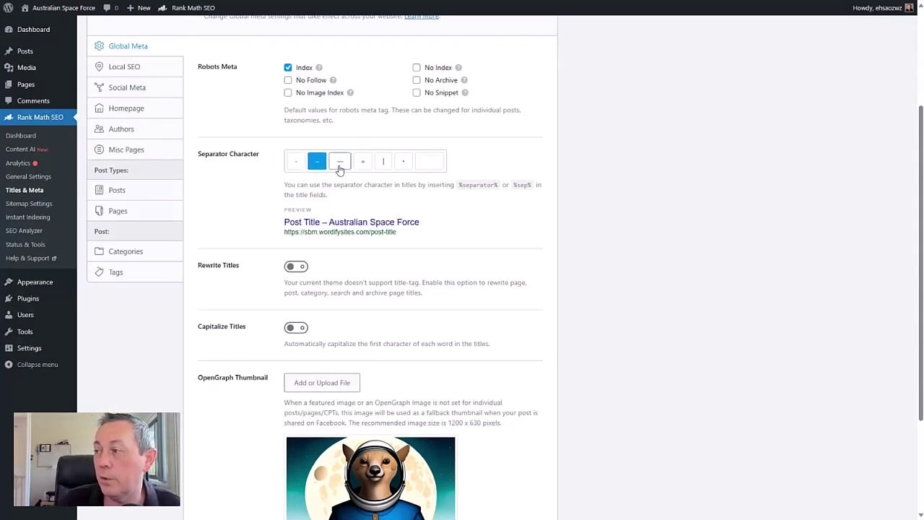
click(340, 165)
click(363, 165)
click(383, 164)
click(404, 163)
click(295, 164)
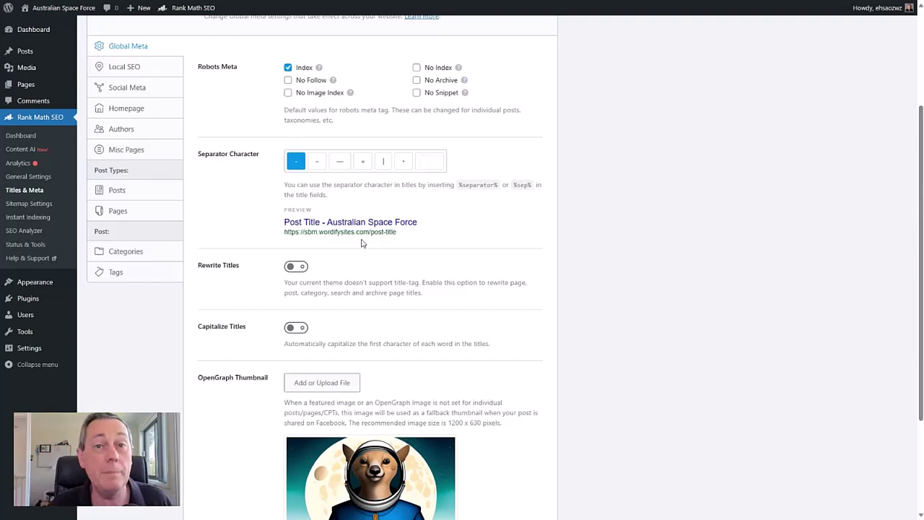
Check the title options and OpenGraph thumbnail in Global Meta, and open the Local SEO settings
scroll(336, 238, down, 2)
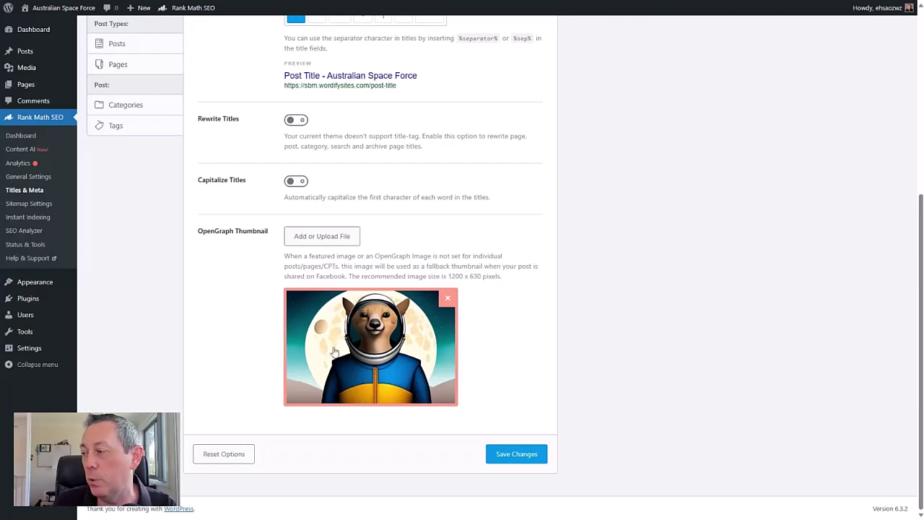
scroll(207, 309, up, 4)
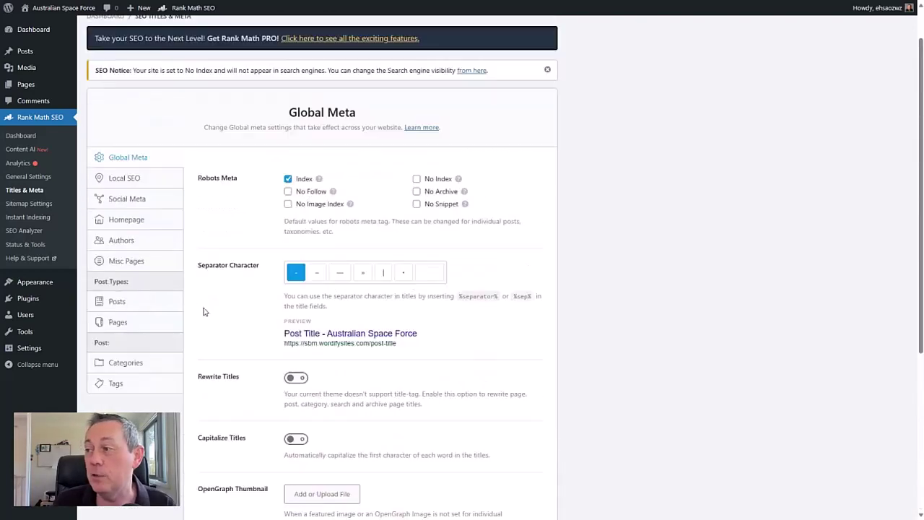
scroll(151, 209, down, 1)
click(129, 146)
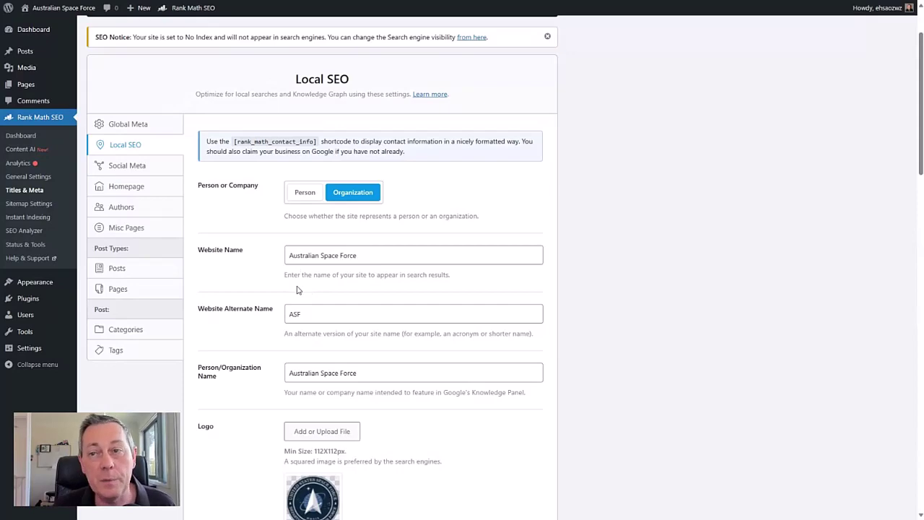
Review the Local SEO settings, from organization name and logo through address, opening hours, phone number and Google Maps API key
scroll(272, 336, down, 2)
scroll(270, 282, up, 2)
scroll(278, 335, down, 3)
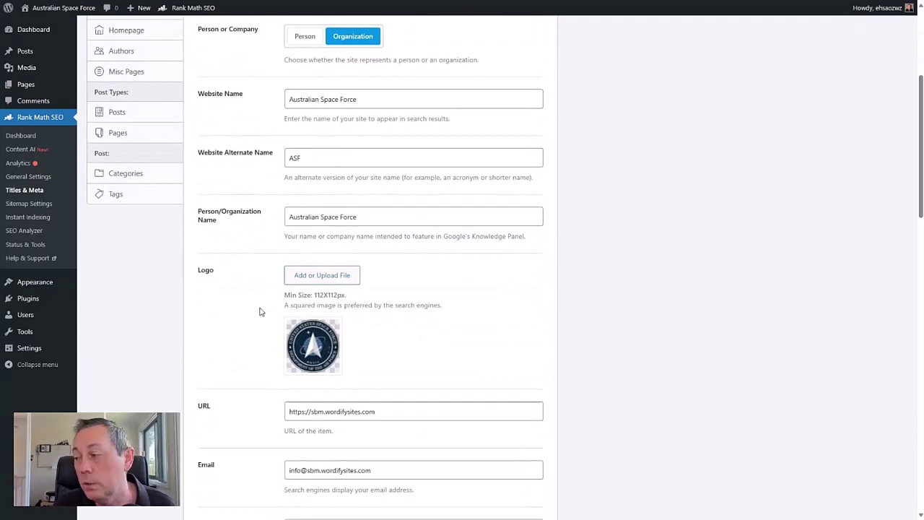
scroll(245, 300, down, 5)
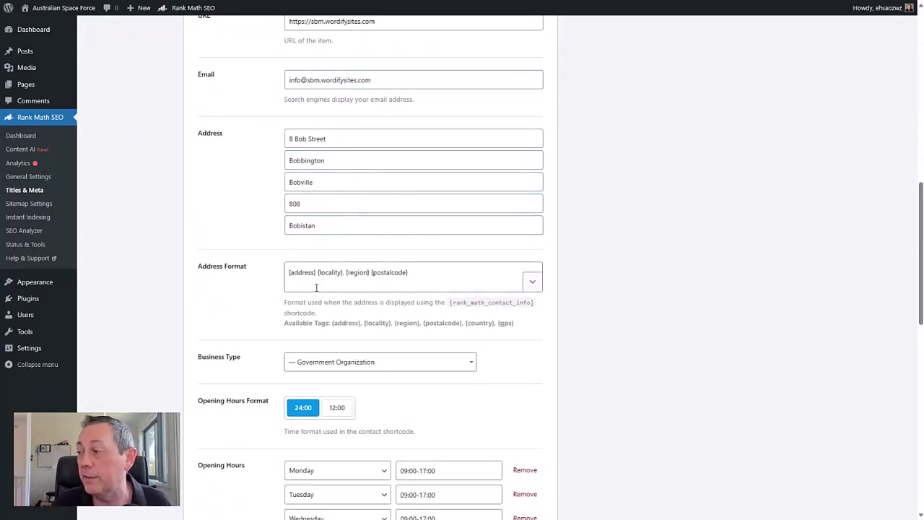
scroll(317, 287, down, 3)
scroll(299, 221, up, 4)
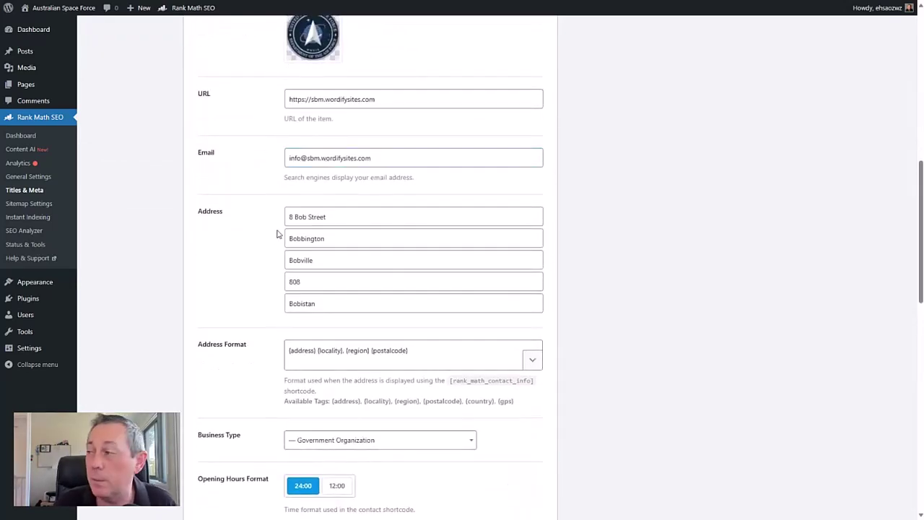
scroll(317, 216, down, 1)
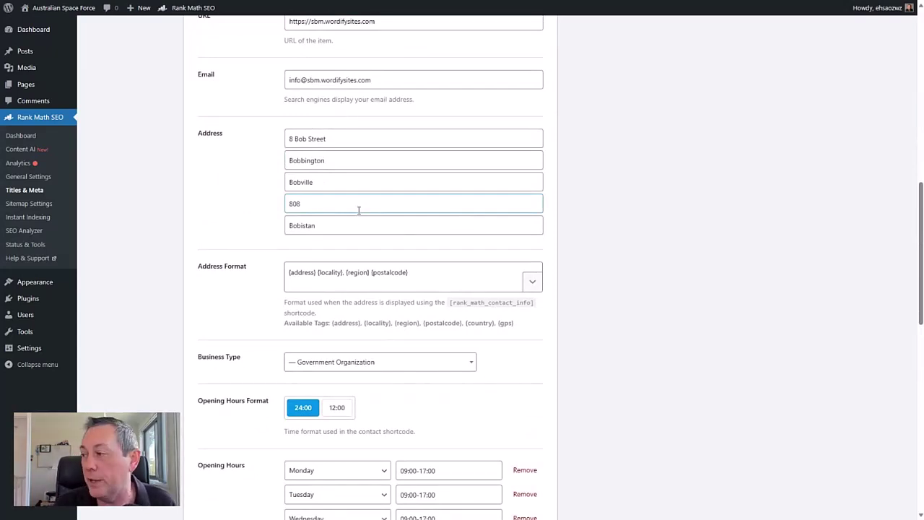
scroll(310, 238, down, 1)
scroll(310, 238, down, 1)
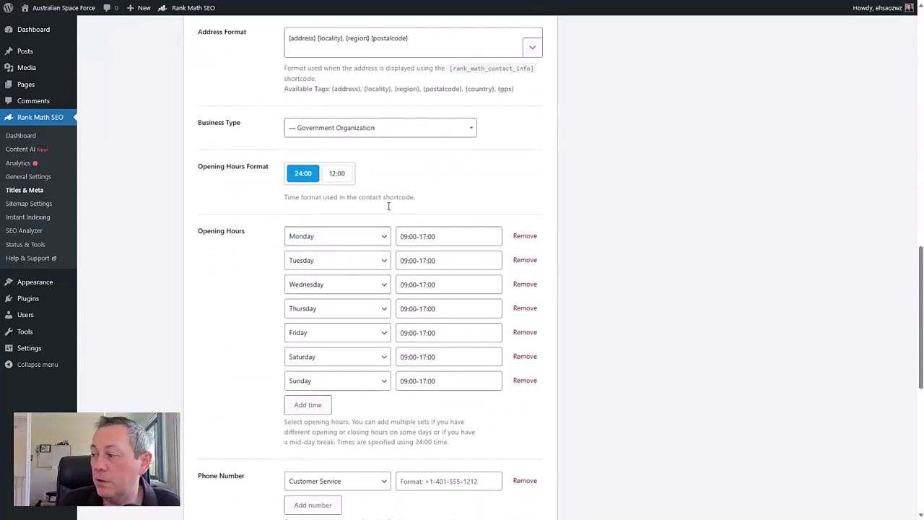
scroll(367, 313, down, 2)
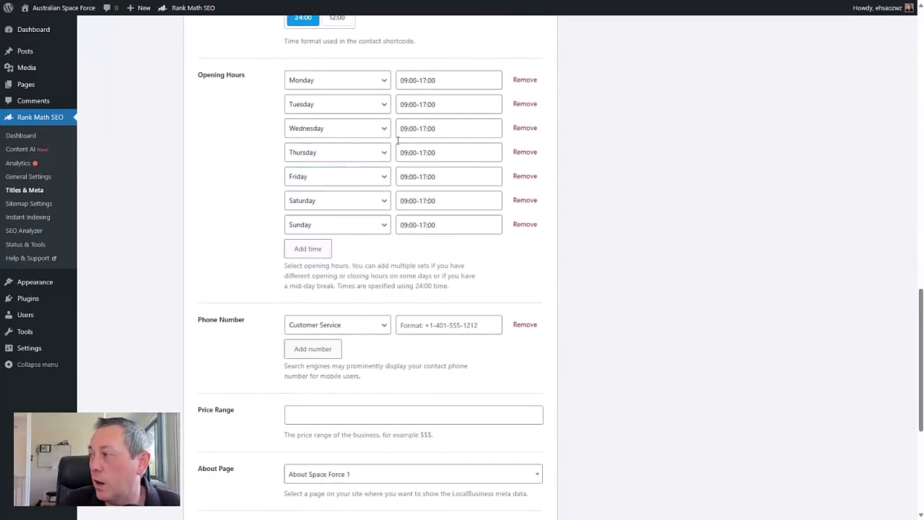
scroll(330, 298, down, 4)
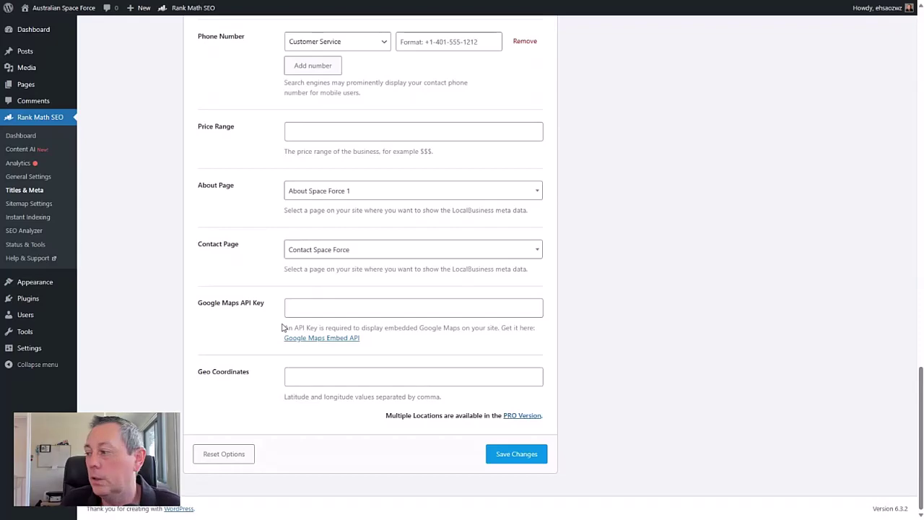
scroll(298, 315, up, 20)
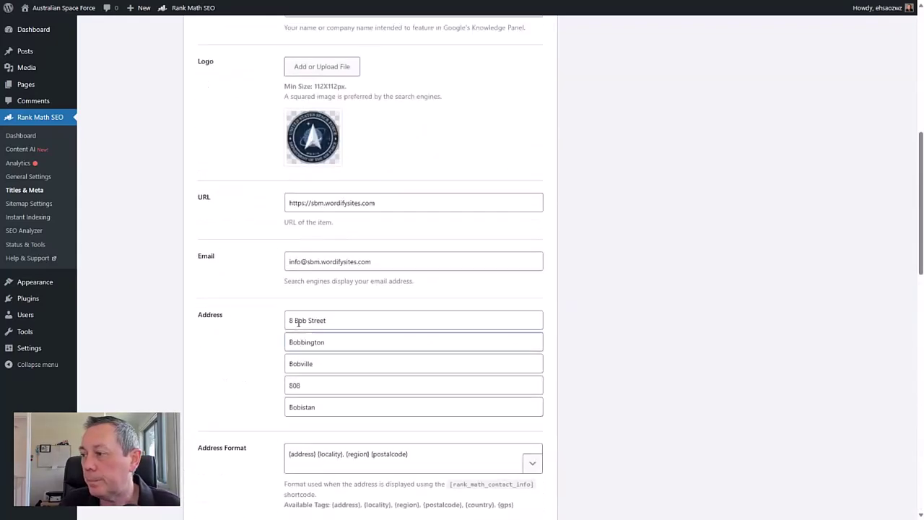
scroll(298, 317, up, 4)
Open the Social Meta settings and look over the Facebook and Twitter account fields
click(158, 243)
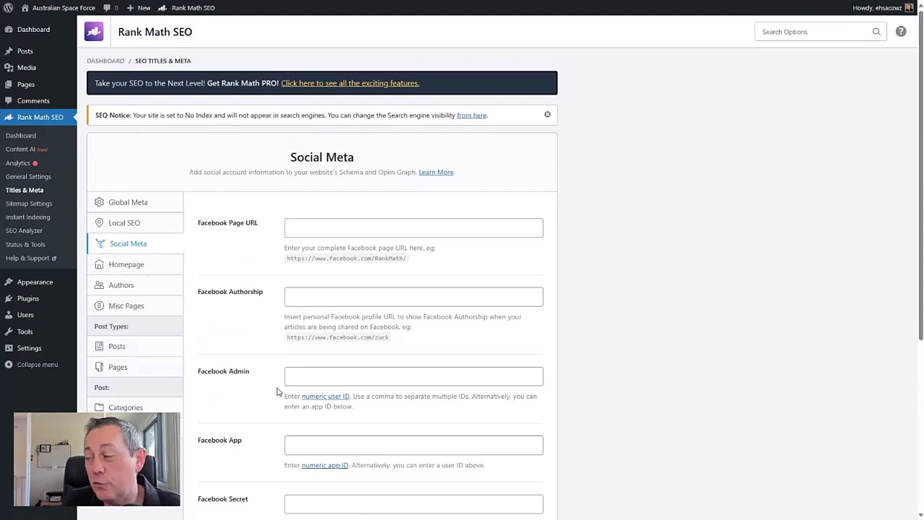
scroll(278, 390, down, 4)
scroll(276, 383, up, 4)
scroll(217, 347, down, 1)
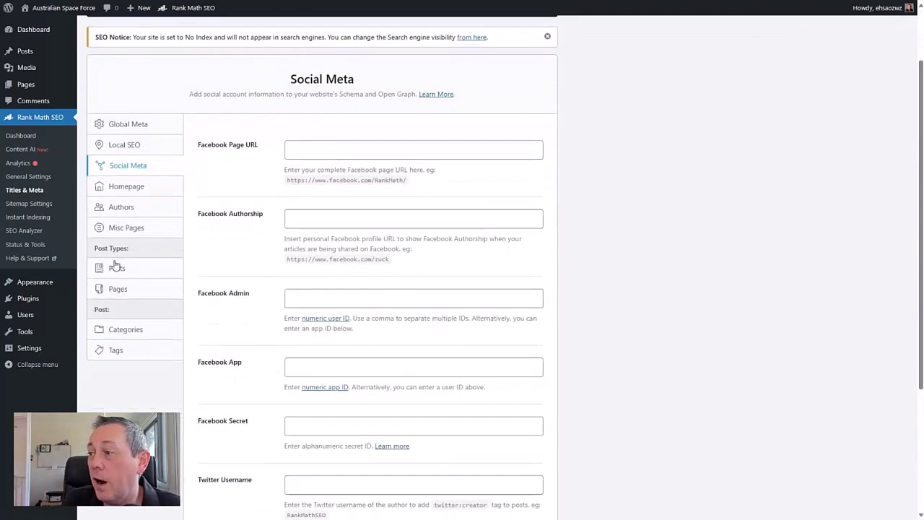
Review the Homepage, Authors, Misc Pages and Posts settings, and recheck the separator character in Global Meta
click(123, 186)
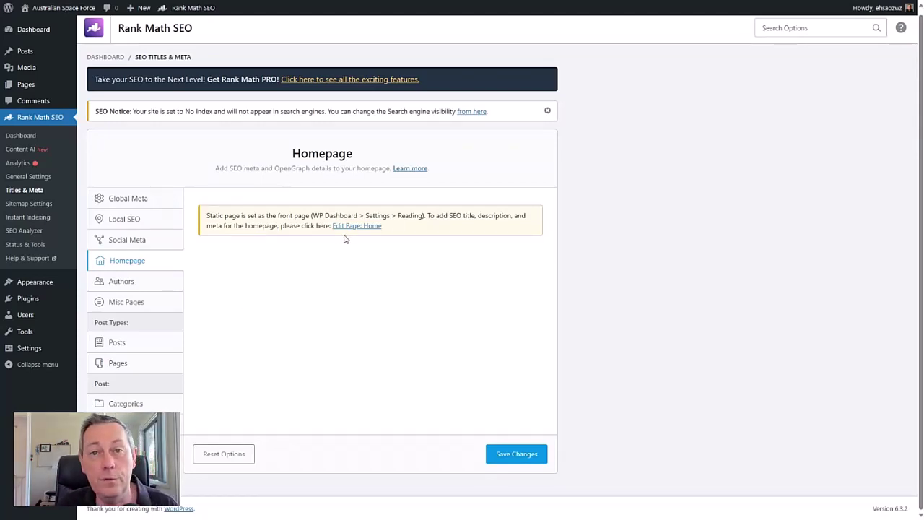
click(121, 282)
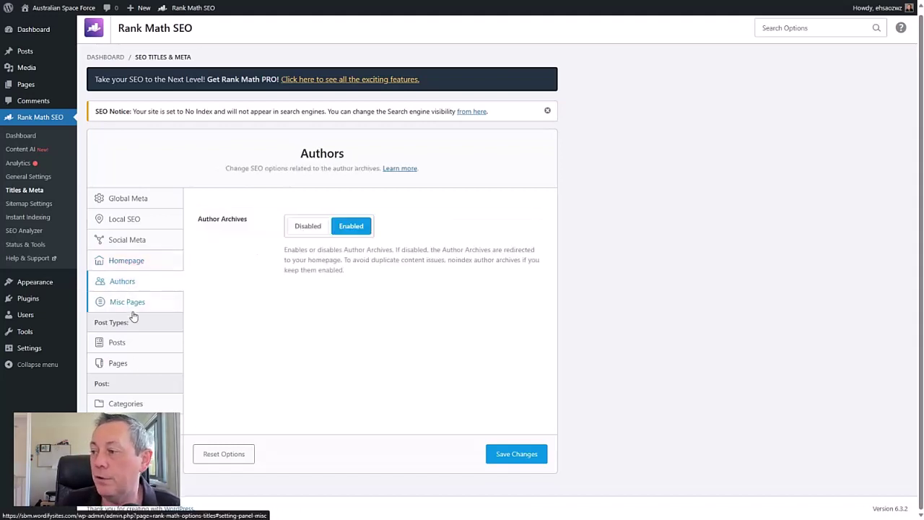
click(133, 309)
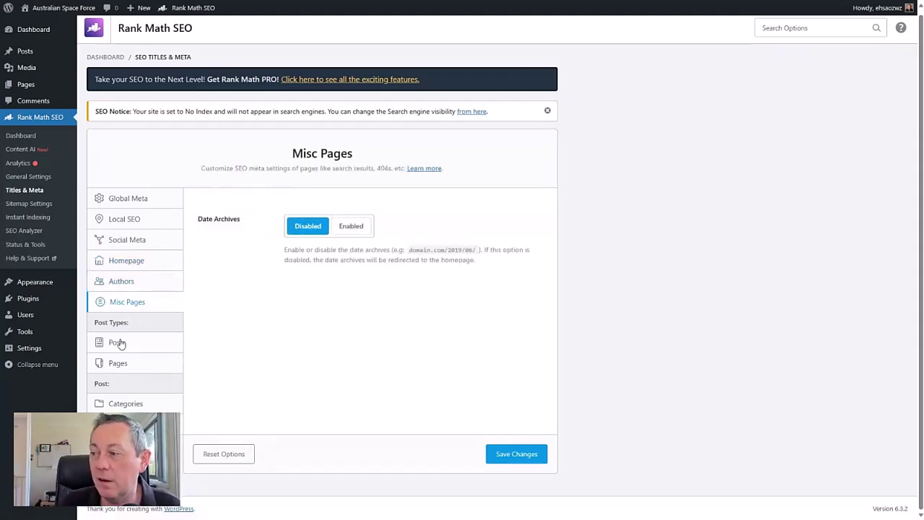
click(120, 345)
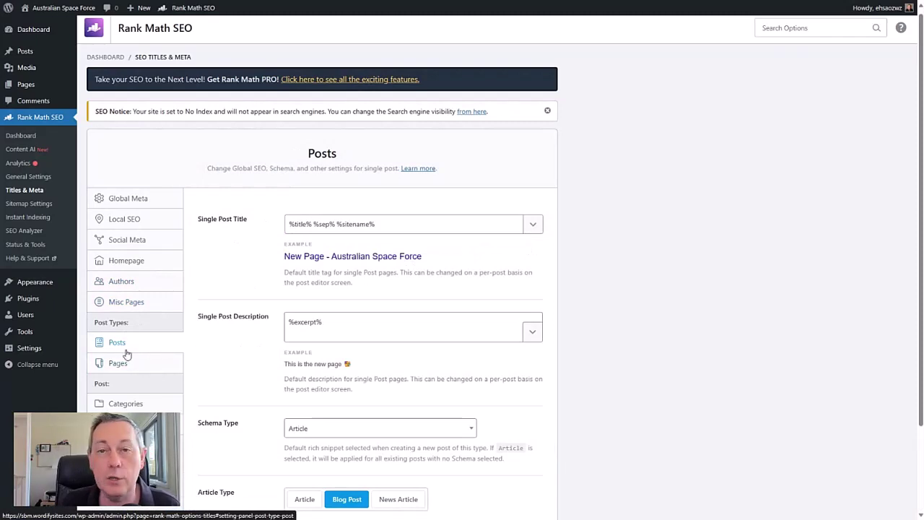
click(124, 201)
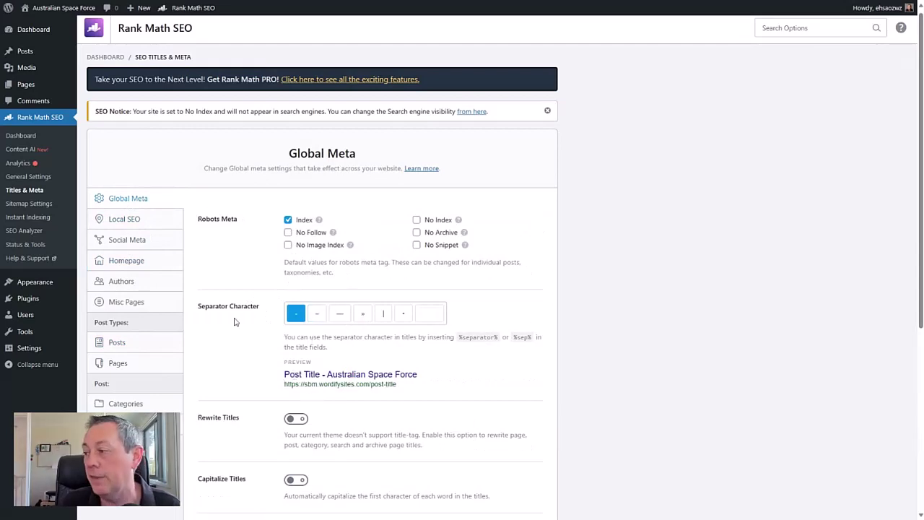
Open the Posts title settings and examine the Single Post Title format and its list of available variables
click(119, 350)
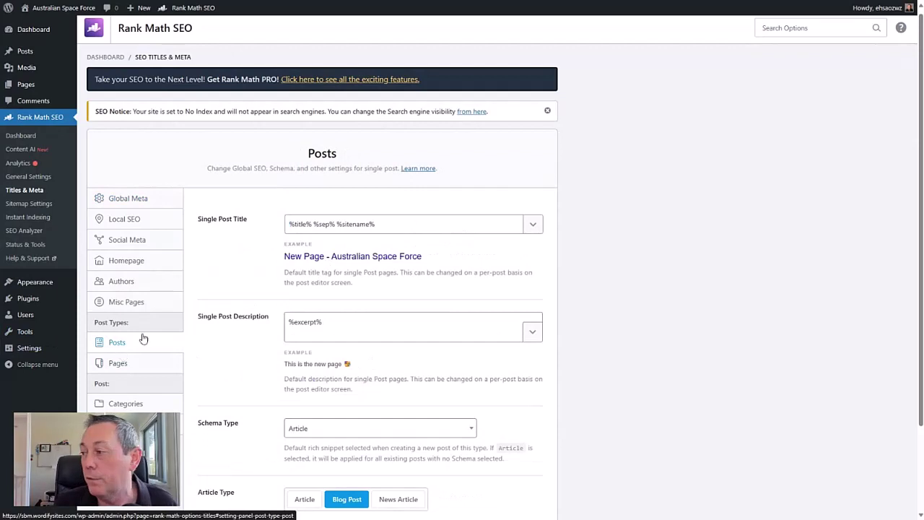
scroll(268, 277, down, 2)
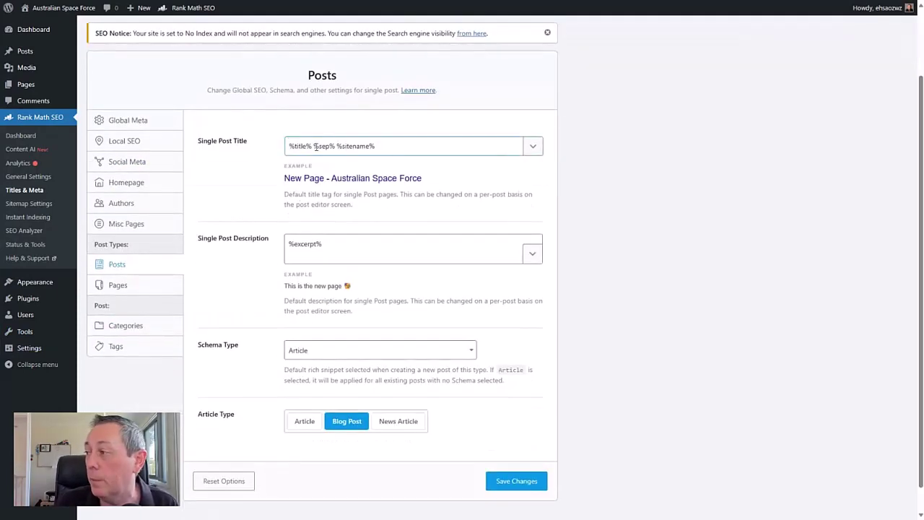
drag(312, 145, 276, 145)
drag(334, 146, 424, 151)
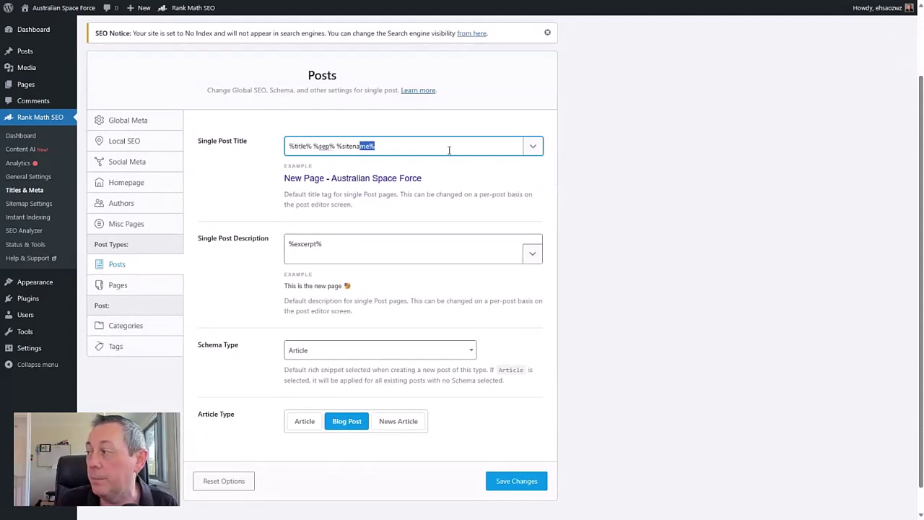
click(532, 145)
scroll(401, 220, down, 1)
scroll(400, 220, down, 2)
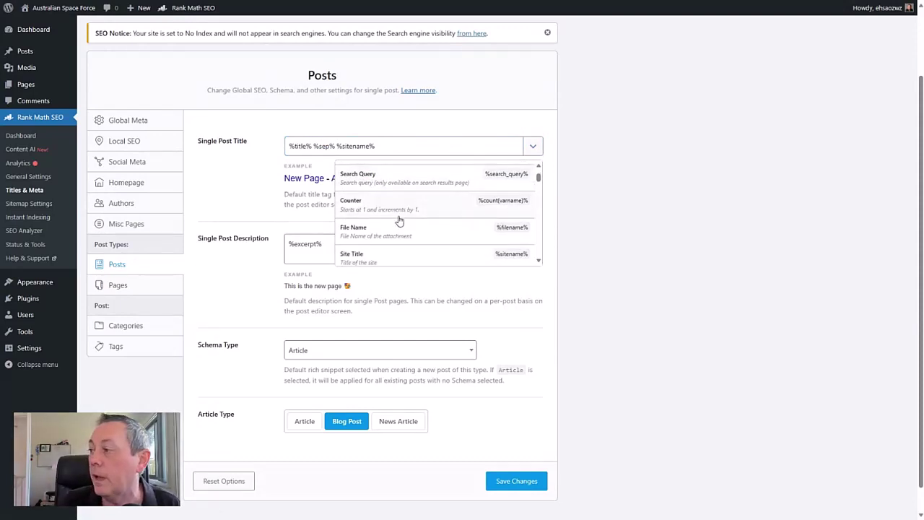
click(313, 142)
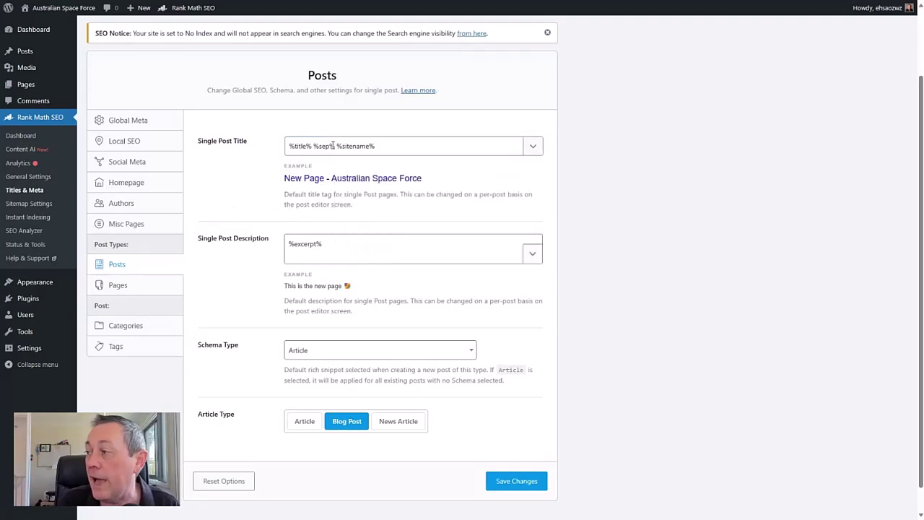
Remove %sep% %sitename% from the Single Post Title so only %title% remains, and save the changes
drag(314, 142, 382, 140)
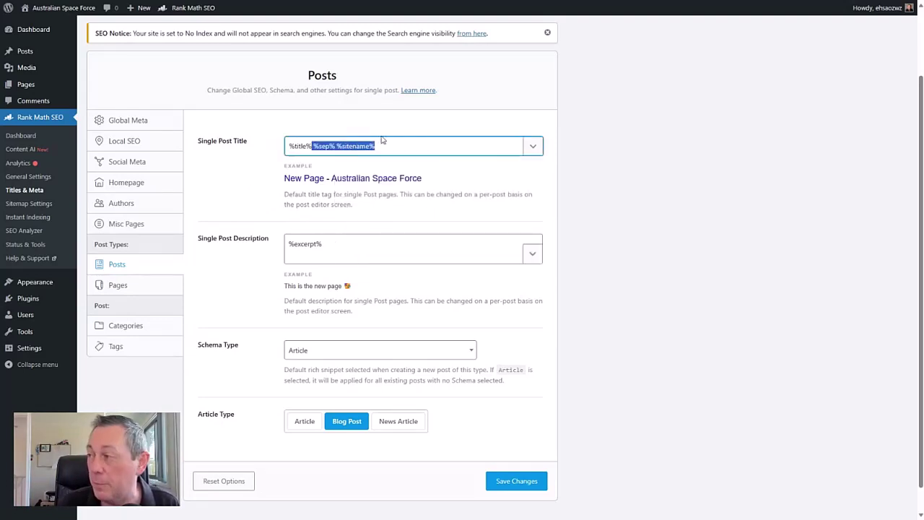
key(BackSpace)
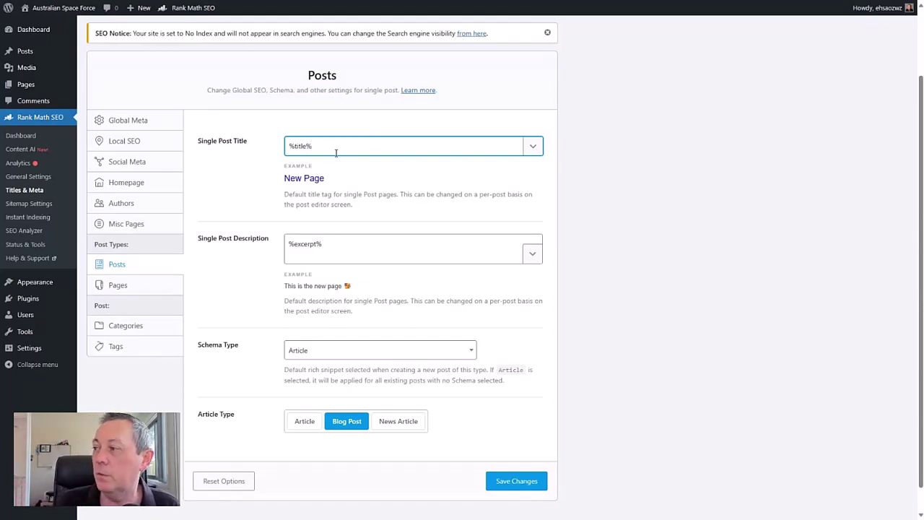
click(516, 480)
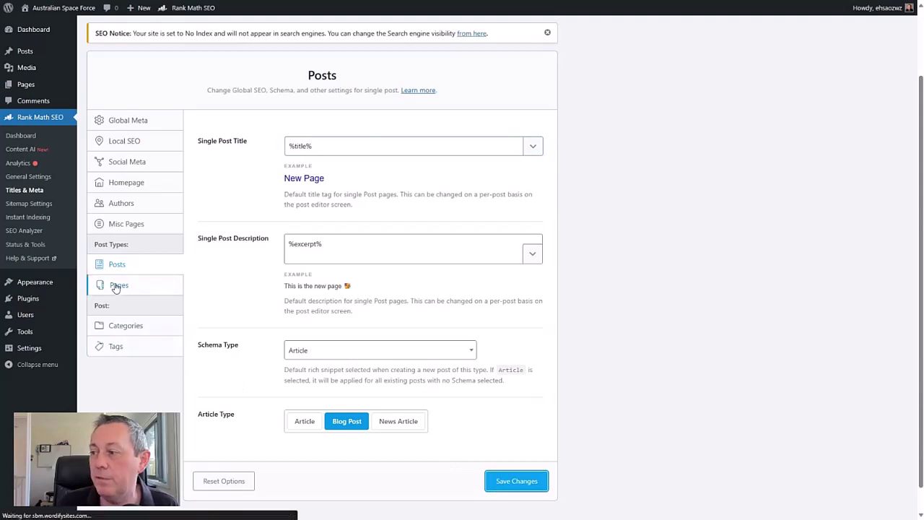
In the Pages settings, reduce the Single Page Title to %title% and save the changes
click(117, 395)
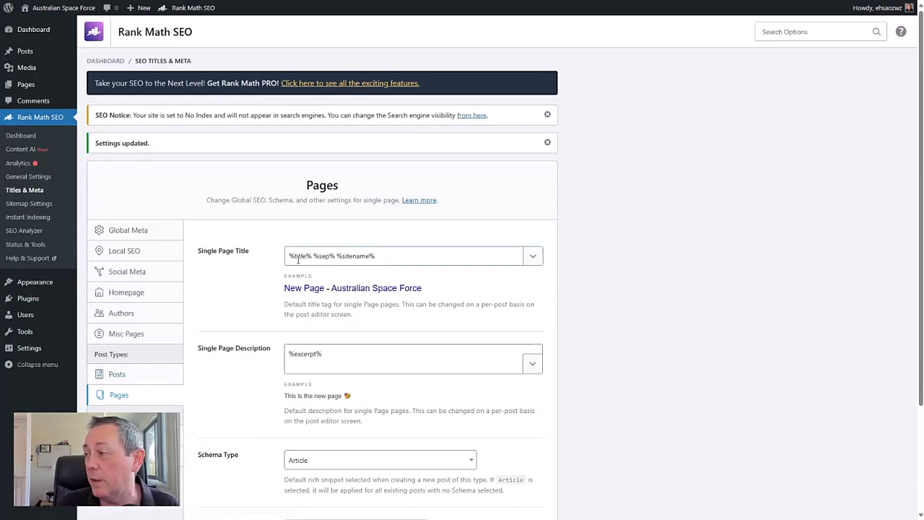
drag(312, 255, 448, 256)
key(BackSpace)
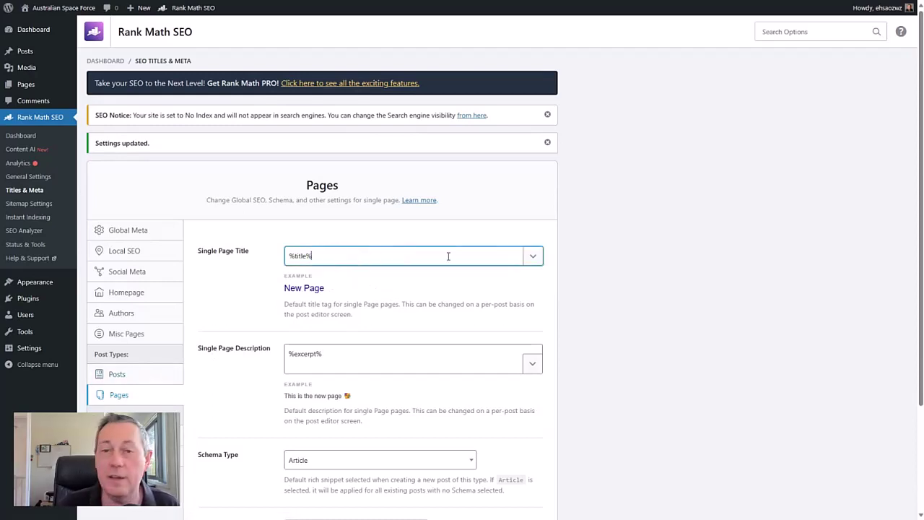
scroll(462, 376, down, 3)
click(501, 460)
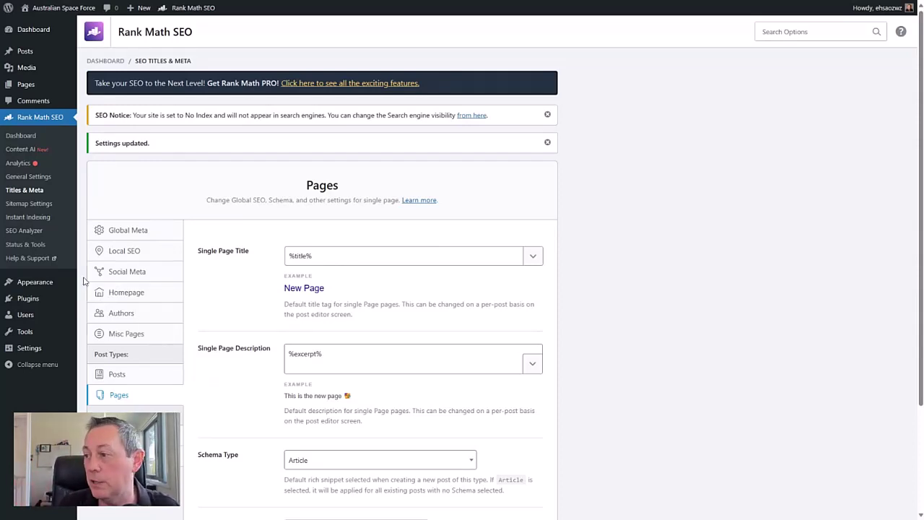
Open the XML sitemap index from Sitemap Settings and view the post, page and category sitemaps
click(31, 206)
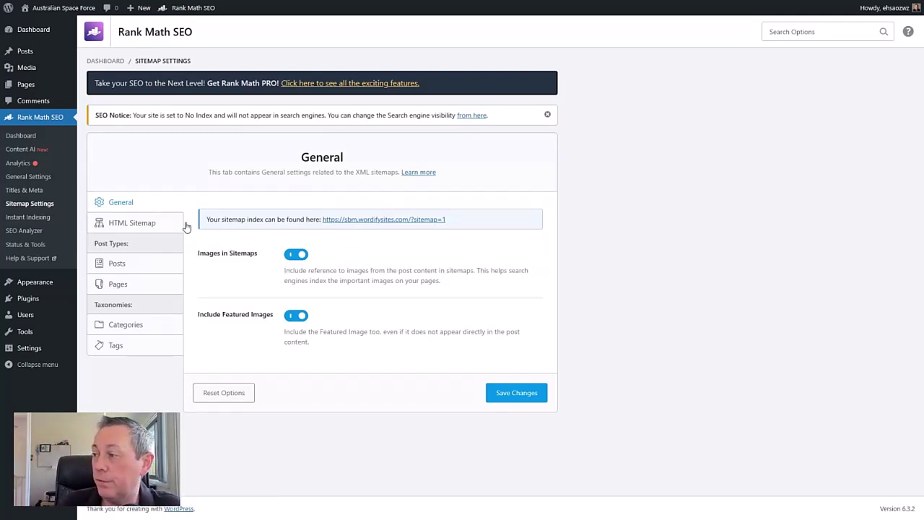
click(379, 221)
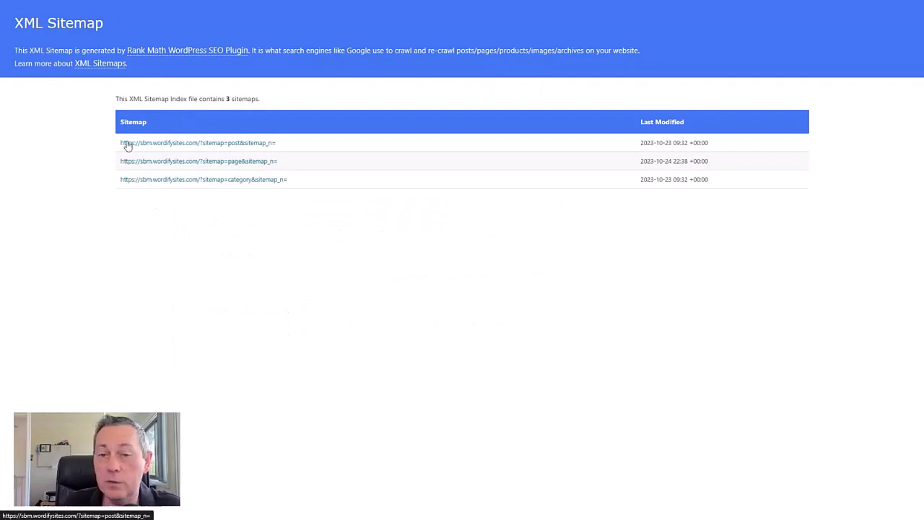
click(232, 144)
key(alt+Left)
click(229, 165)
key(alt+Left)
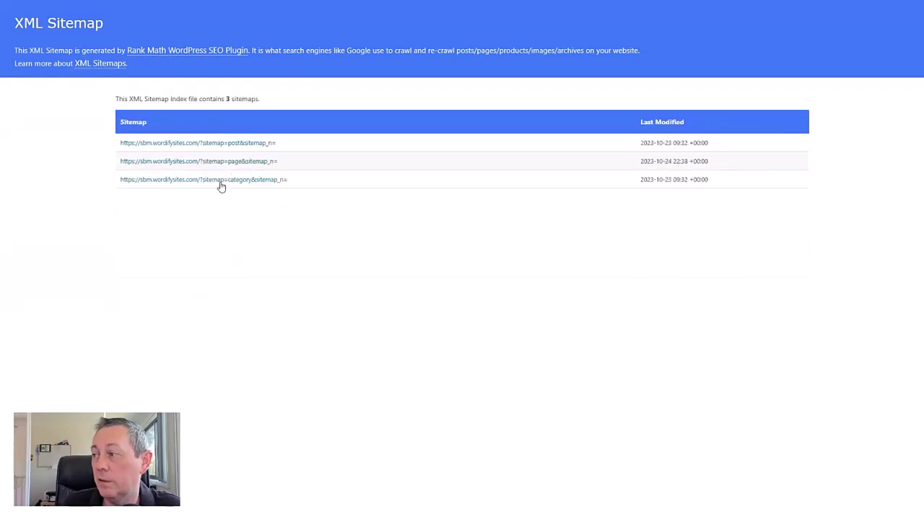
click(230, 180)
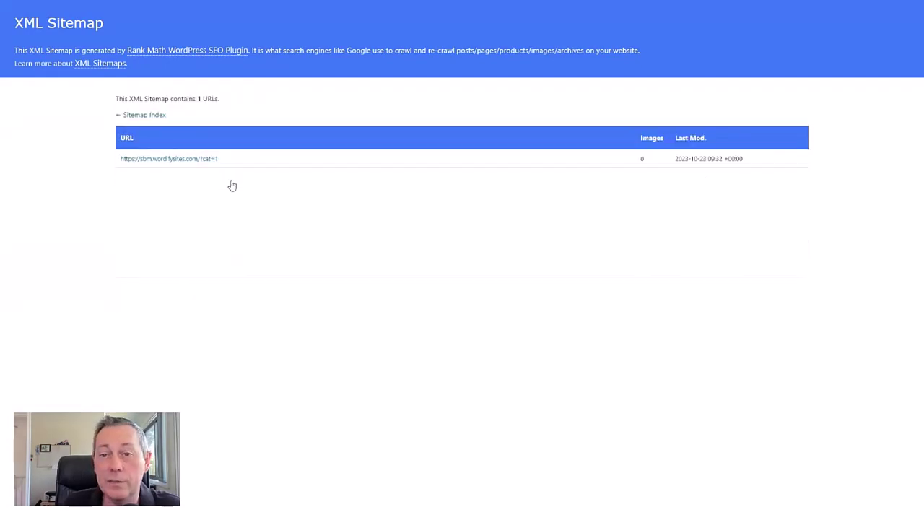
key(alt+Left)
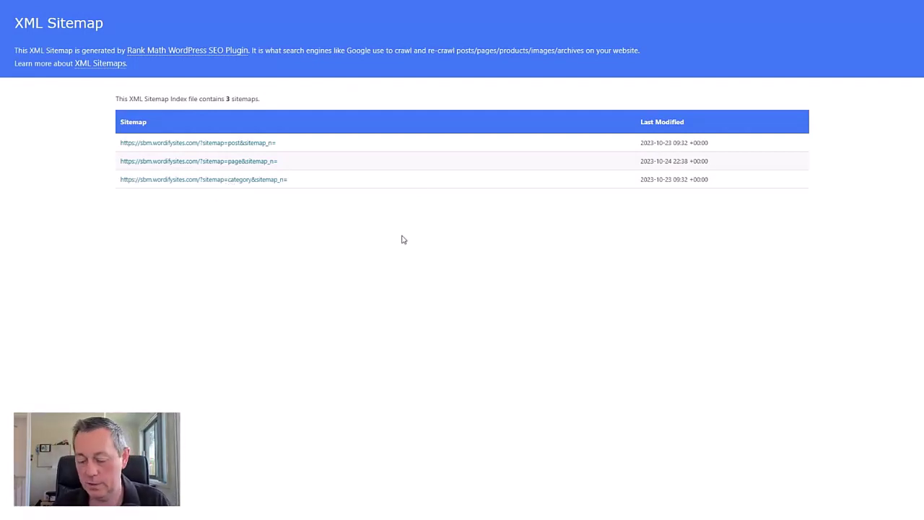
Return to Sitemap Settings in full screen and check the sitemap inclusion options for Posts, Pages, Categories and Tags
click(744, 7)
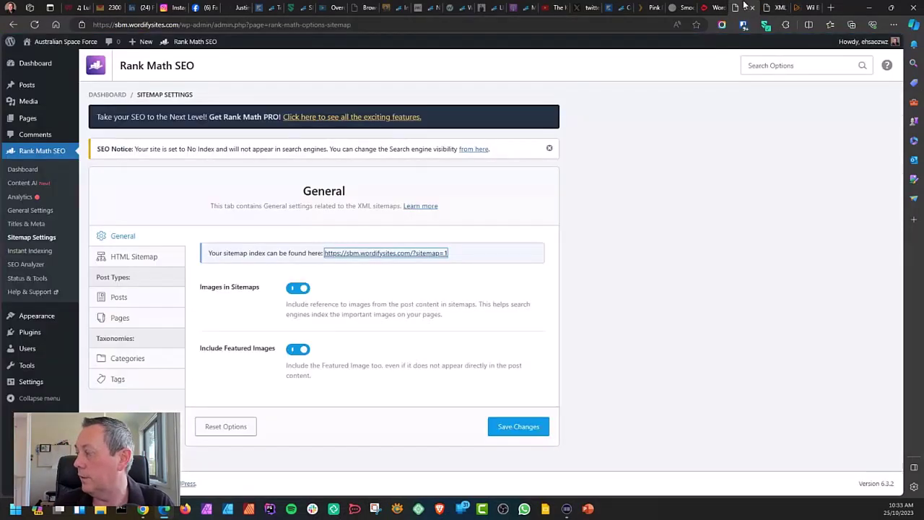
key(F11)
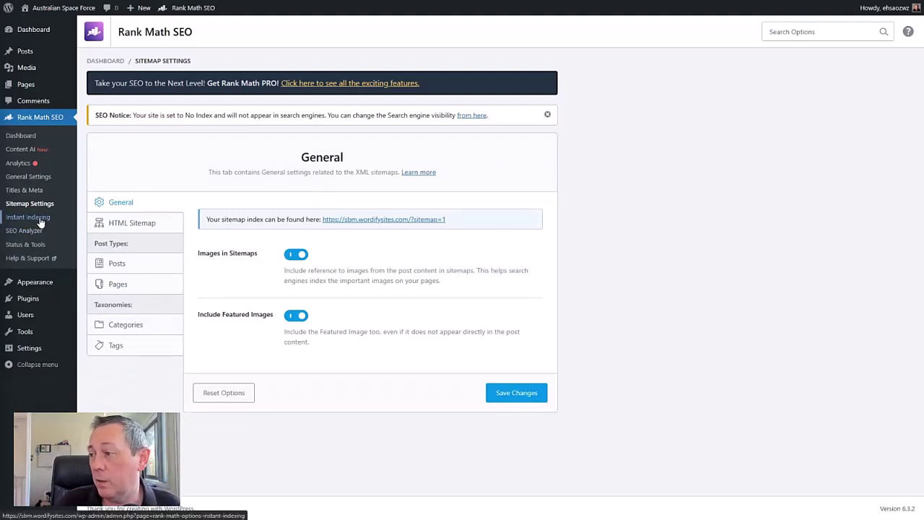
click(118, 264)
click(119, 286)
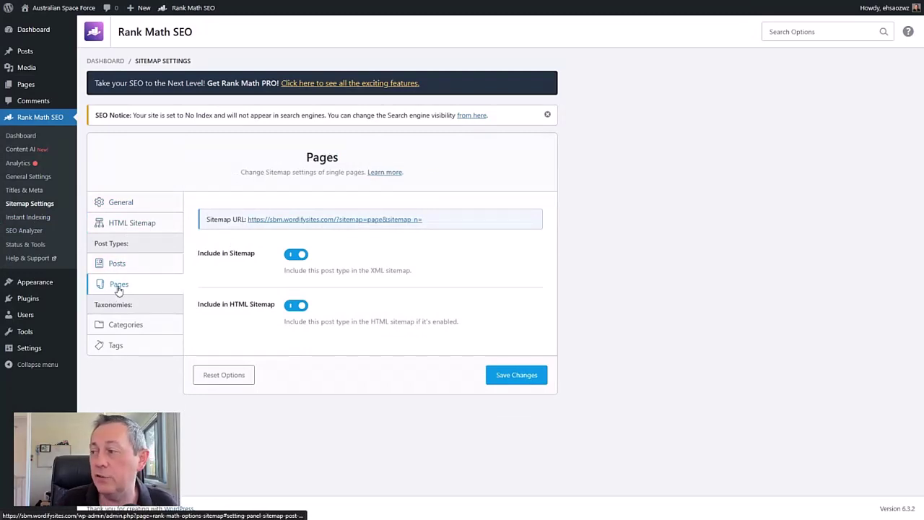
click(123, 330)
click(123, 346)
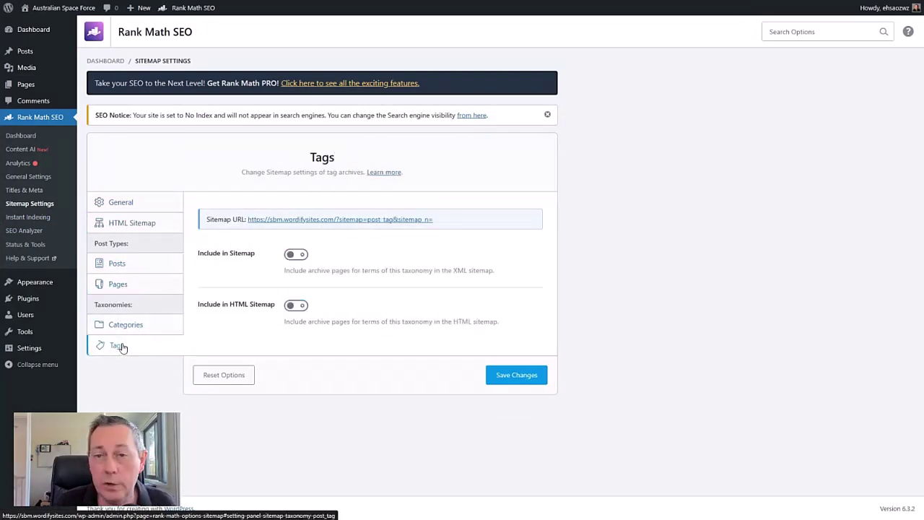
Review the sitemap inclusion options for Posts, Pages and Categories, and check the Auto-Submit Post Types in the Instant Indexing settings
click(118, 265)
click(118, 289)
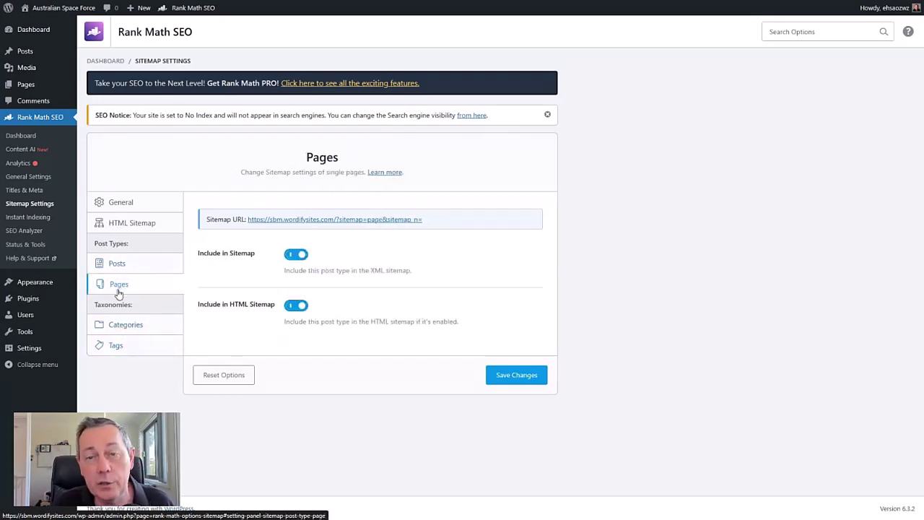
click(113, 328)
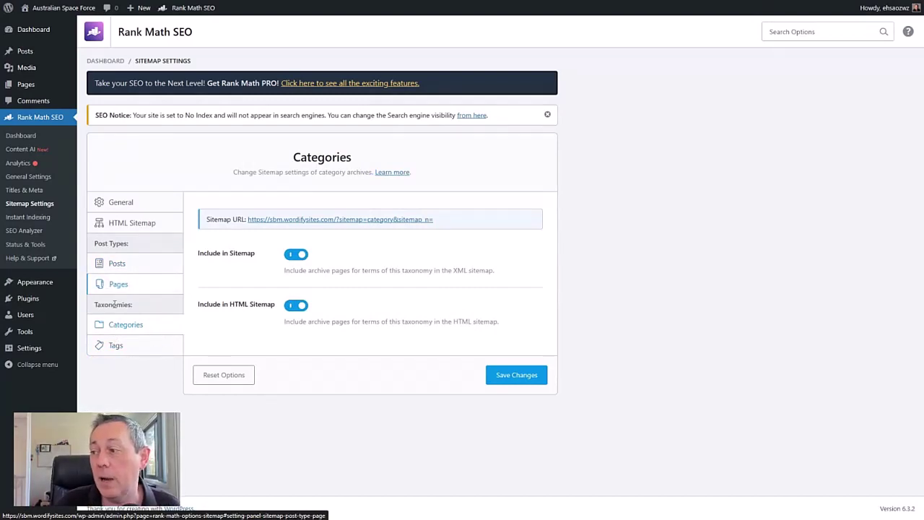
click(128, 286)
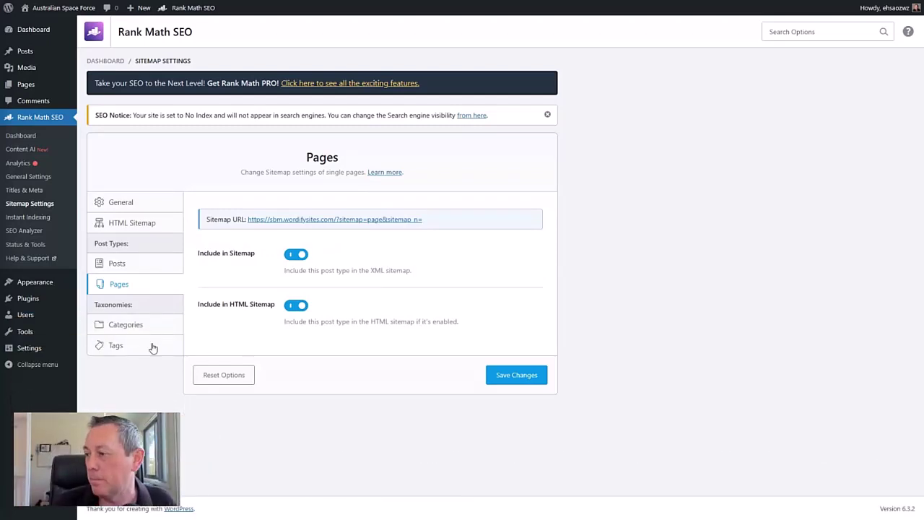
click(27, 217)
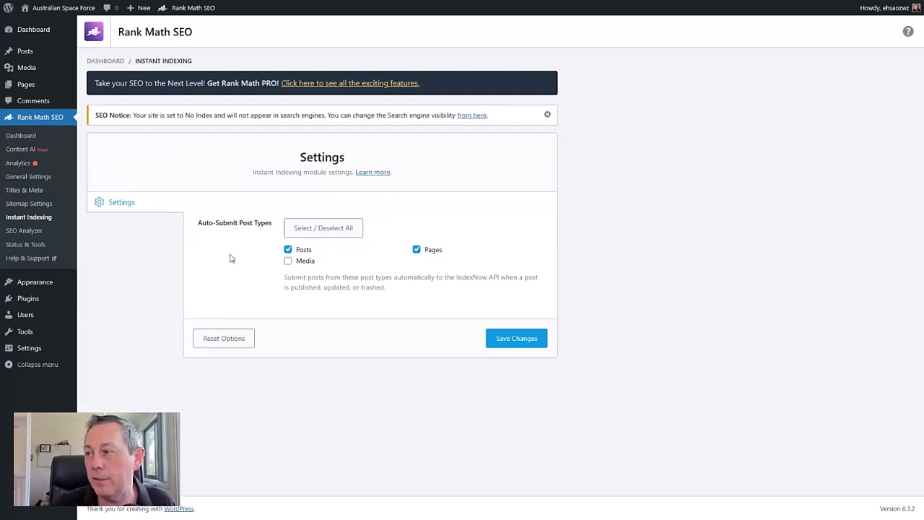
Open the SEO Analyzer and examine the warnings and failed tests in the site's SEO analysis
click(25, 231)
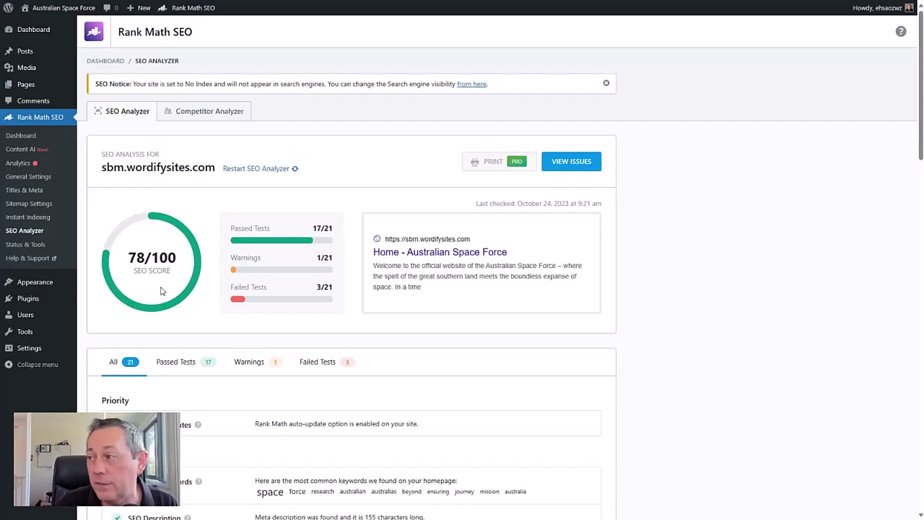
scroll(161, 291, down, 2)
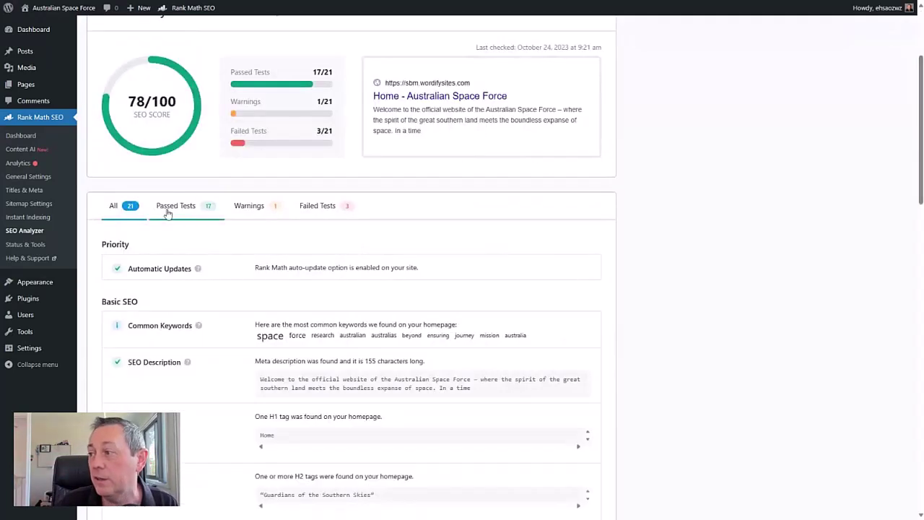
click(273, 216)
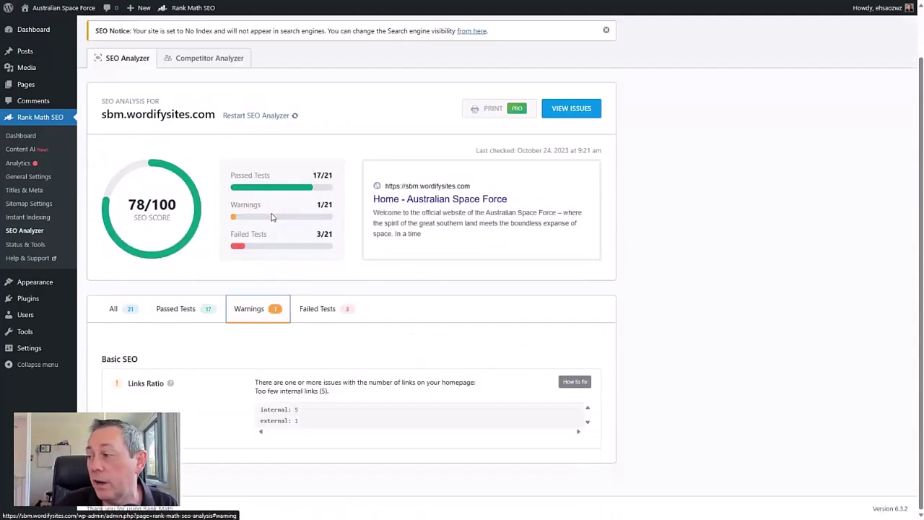
click(332, 313)
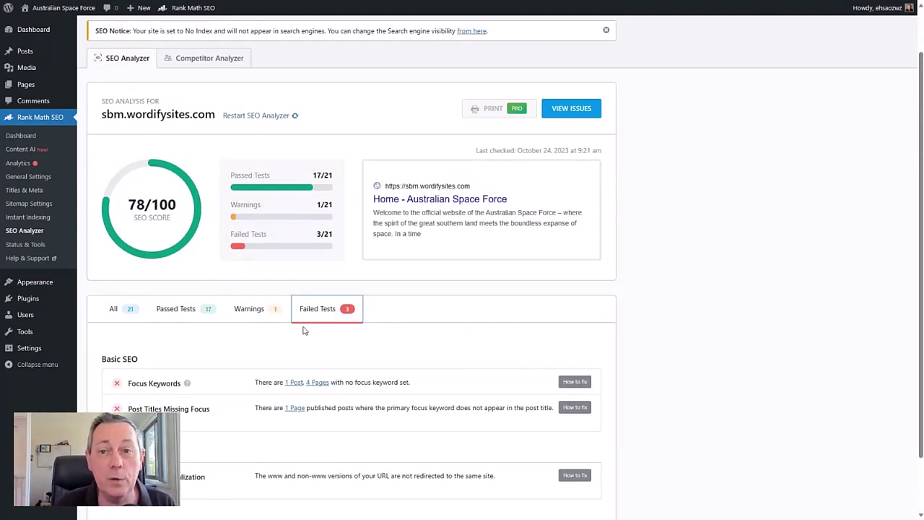
click(270, 310)
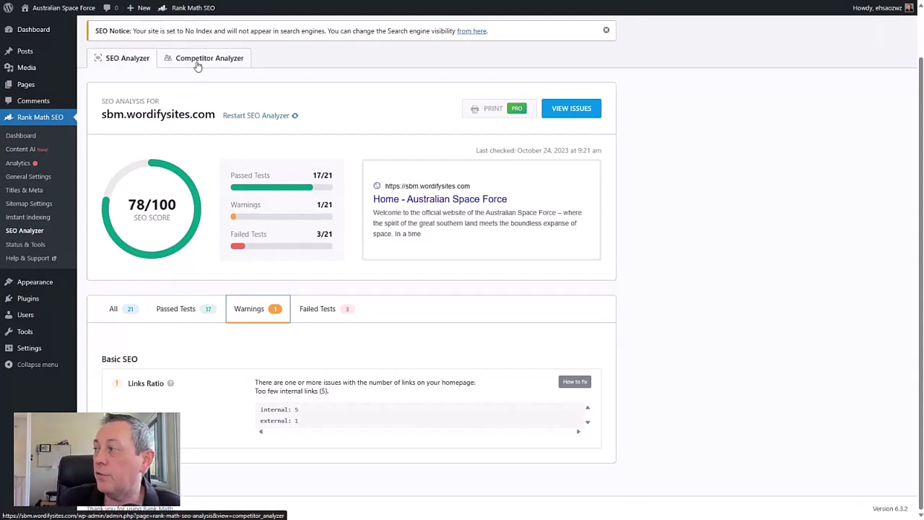
Look at the Competitor Analyzer, return to the SEO Analyzer, and go back to the Rank Math modules dashboard
scroll(199, 65, up, 1)
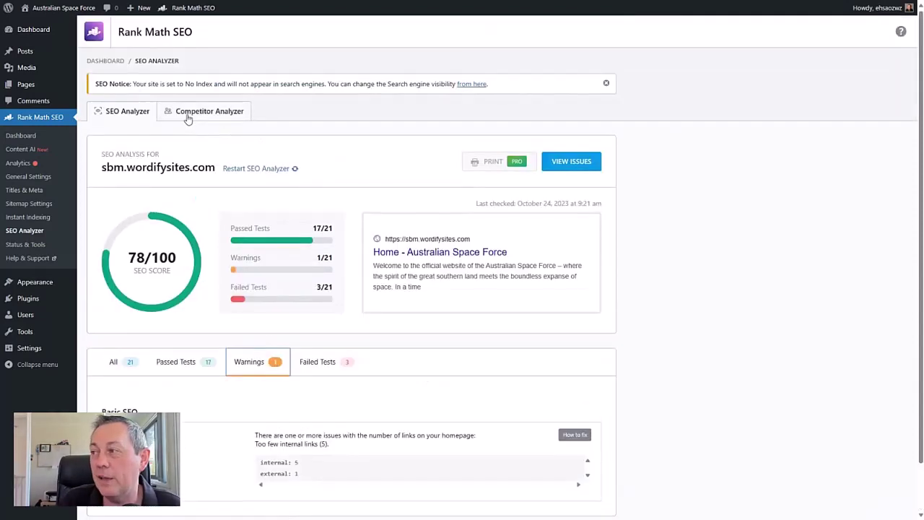
click(182, 117)
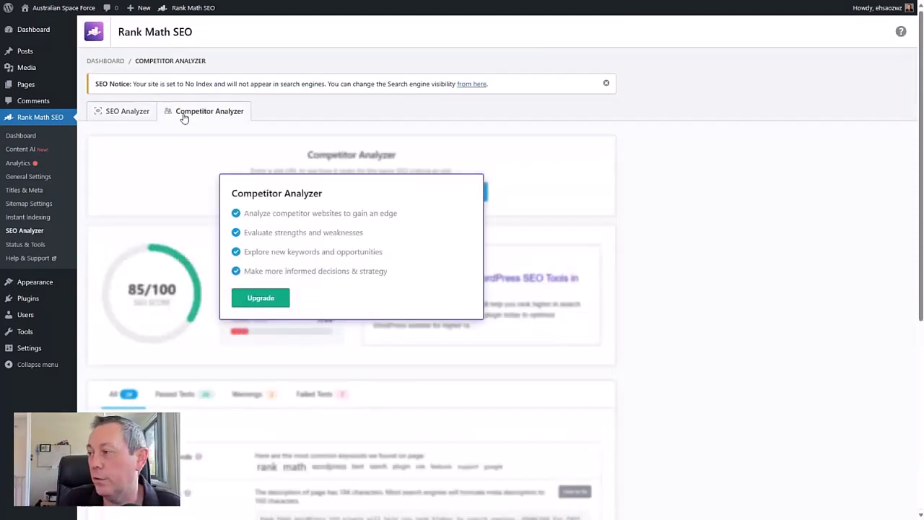
click(119, 114)
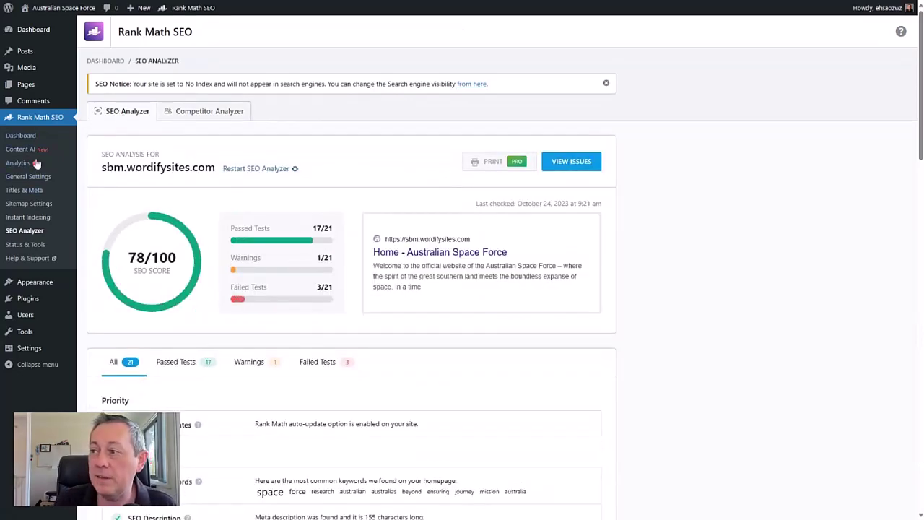
click(27, 139)
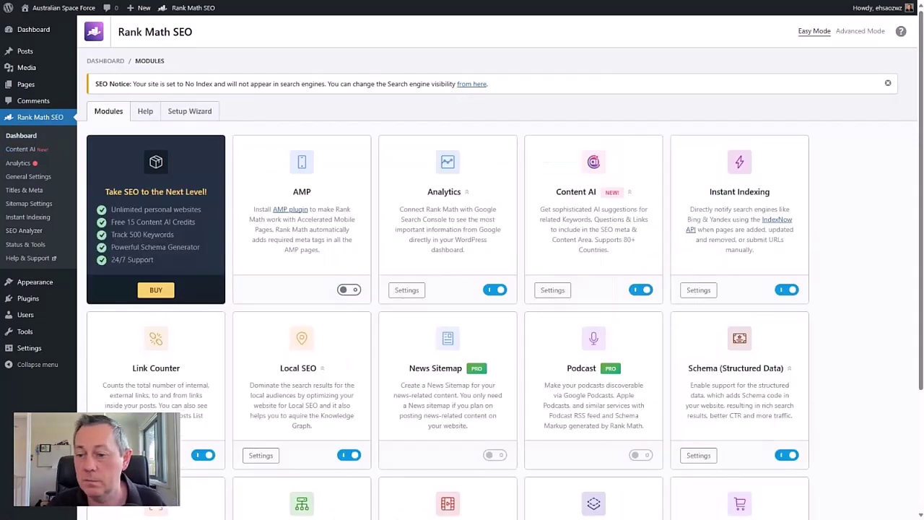
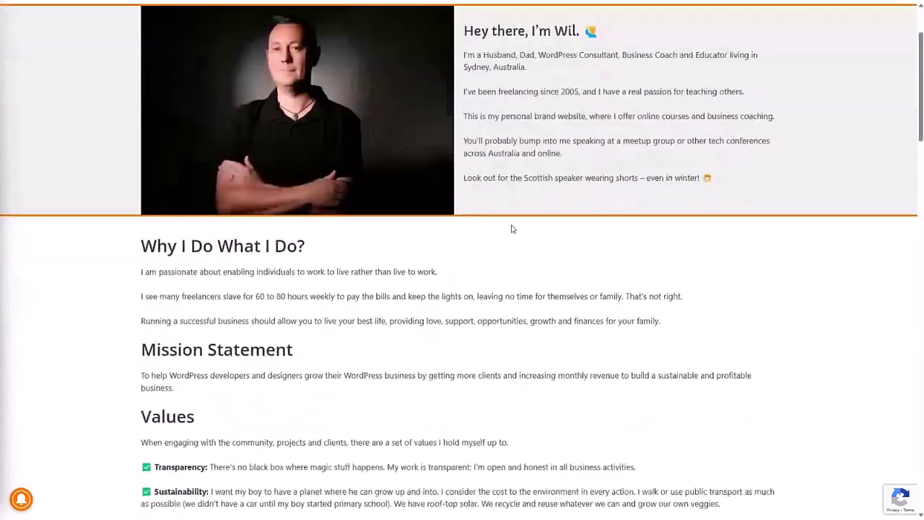
Read through the personal brand site's About page, examining its mission statement, values, community, brands, external articles and photo gallery, and return to its start
scroll(508, 223, down, 3)
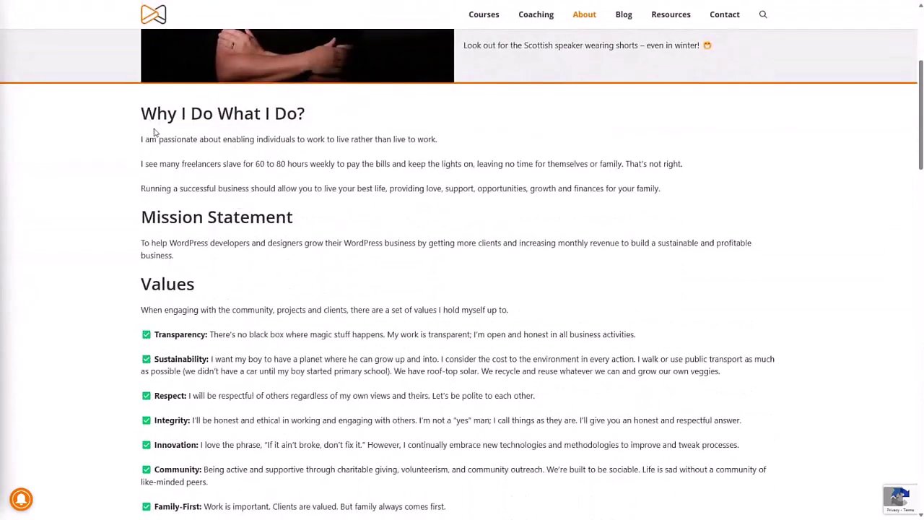
scroll(226, 233, down, 2)
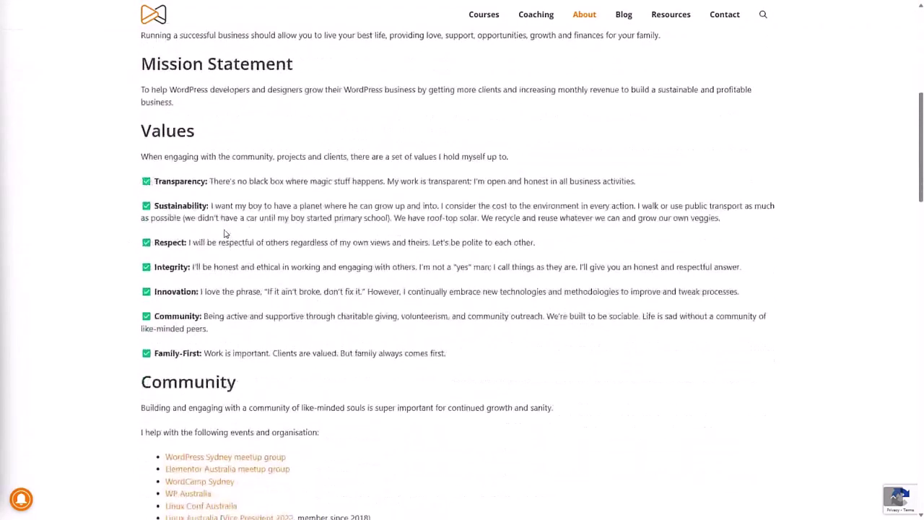
scroll(254, 243, down, 3)
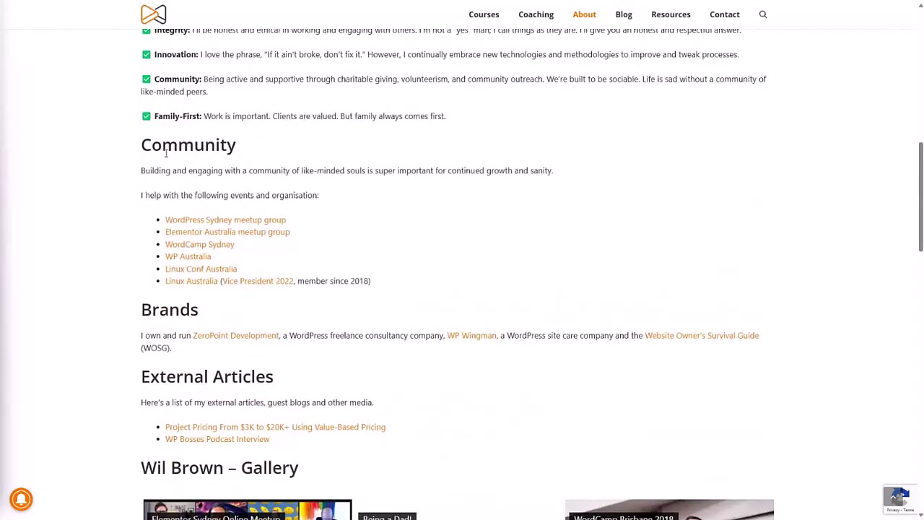
scroll(217, 210, down, 2)
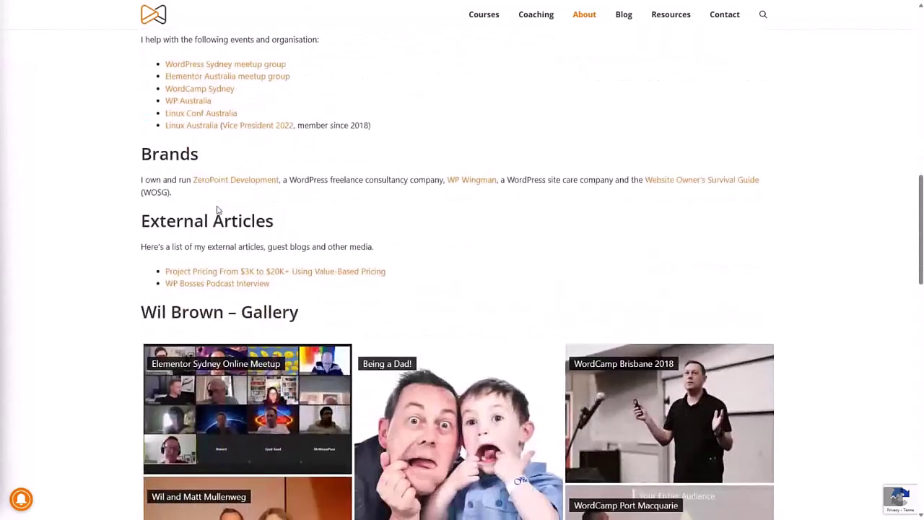
scroll(353, 209, down, 1)
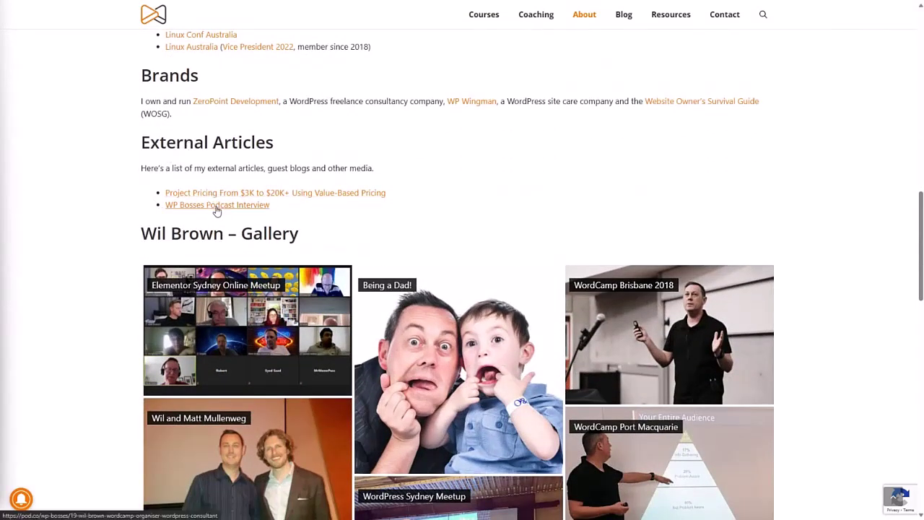
scroll(326, 220, down, 2)
scroll(325, 220, down, 1)
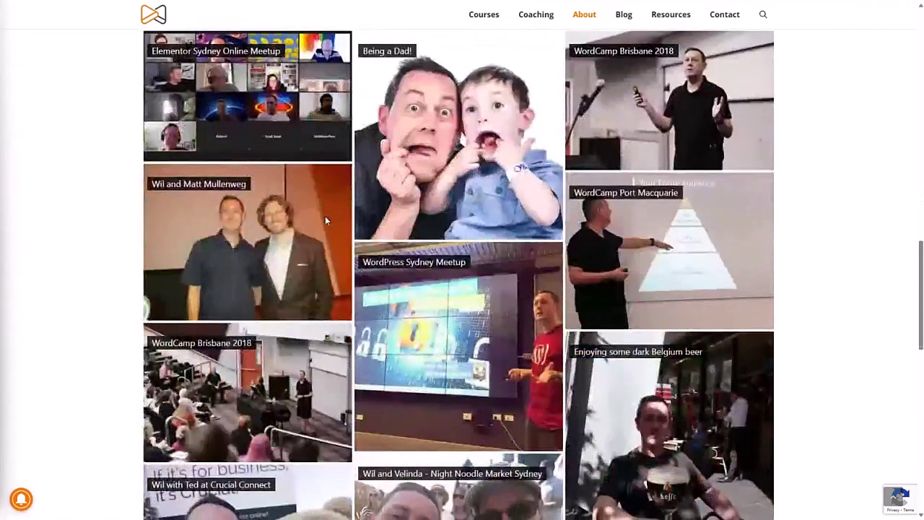
scroll(304, 223, down, 8)
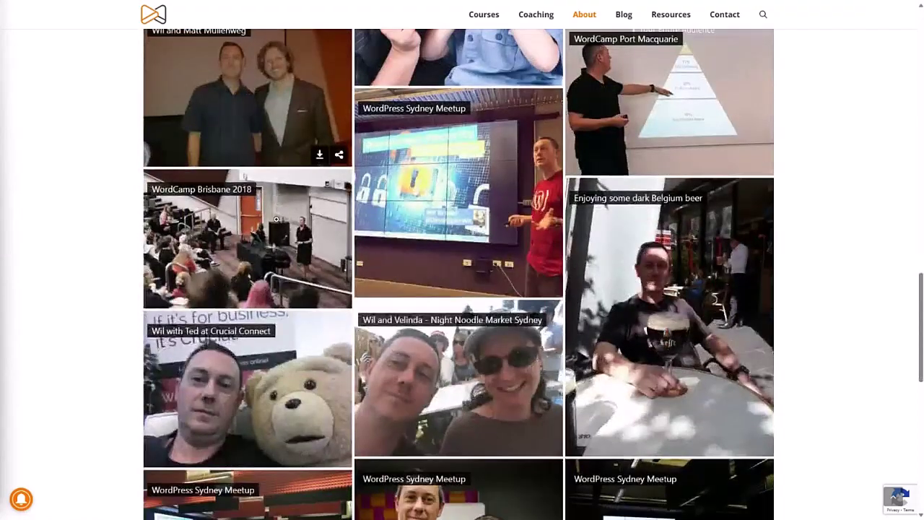
scroll(277, 219, up, 20)
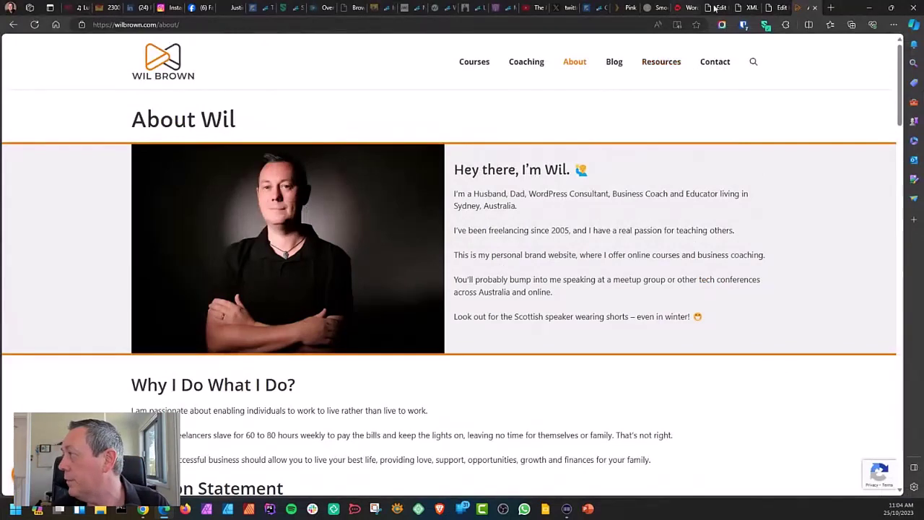
Switch to the About Space Force 1 page editor in full screen and replace its Rank Math focus keyword with "space force"
click(713, 7)
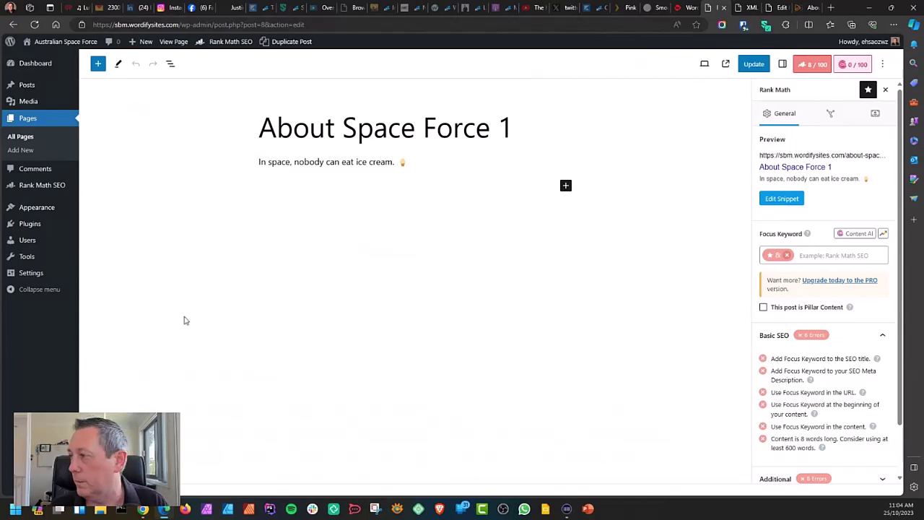
key(F11)
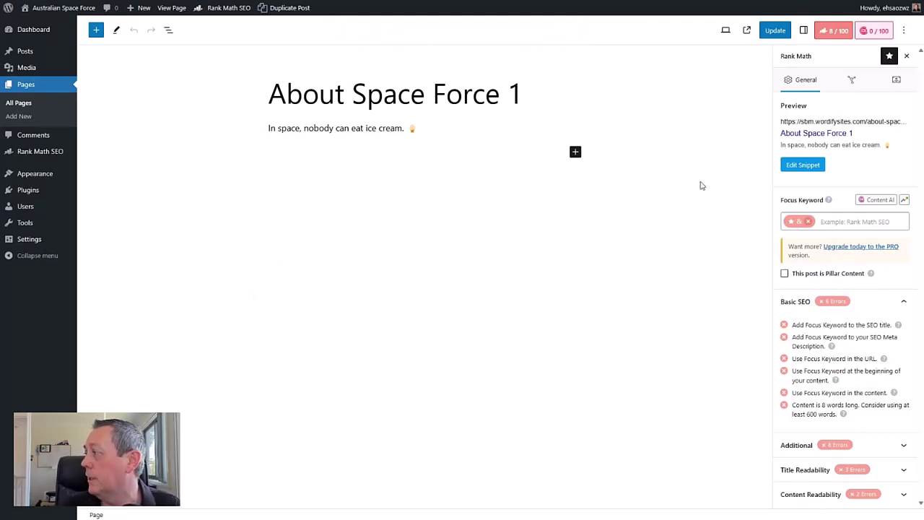
click(808, 221)
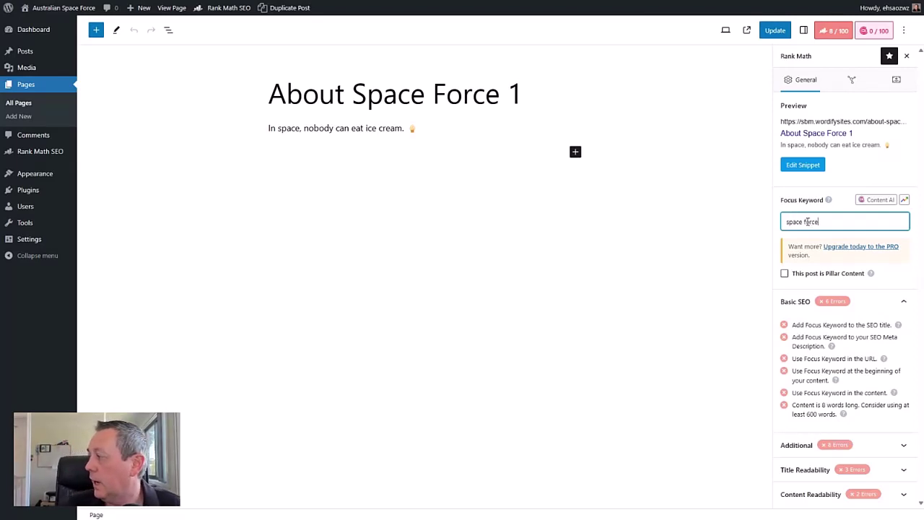
key(Escape)
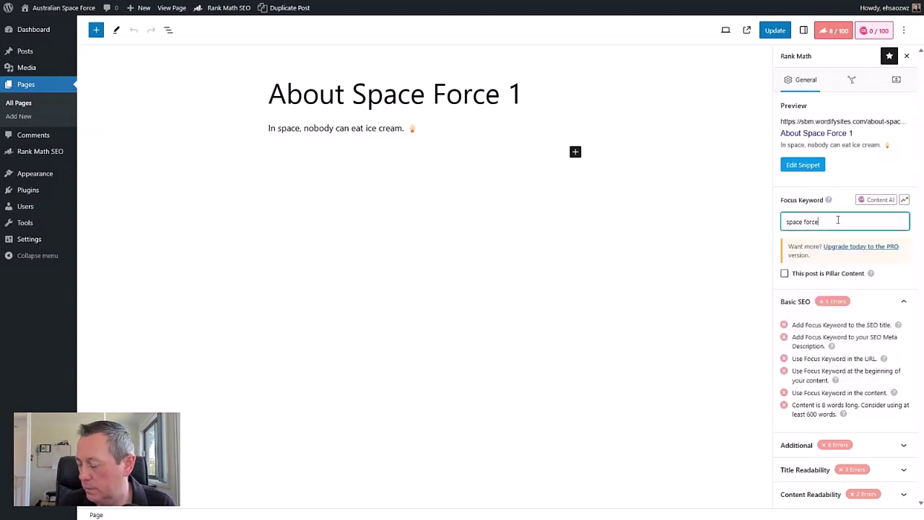
key(BackSpace)
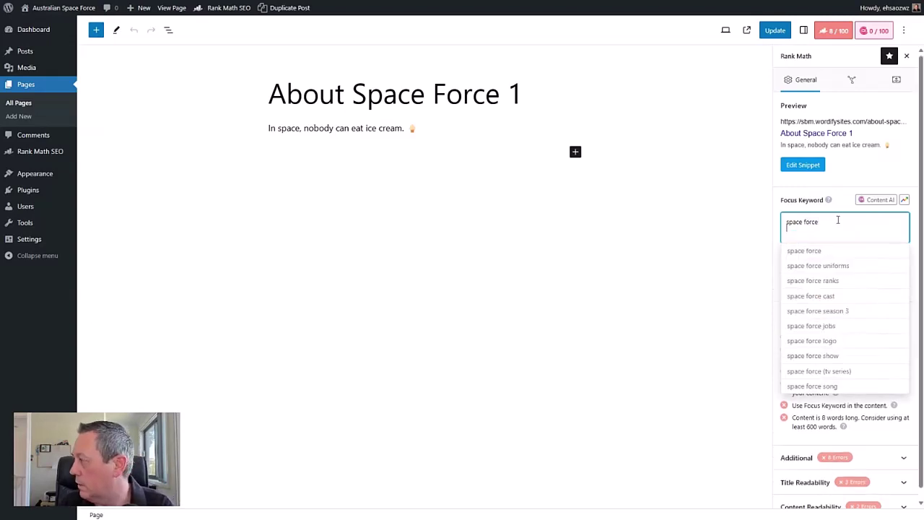
key(Escape)
key(Return)
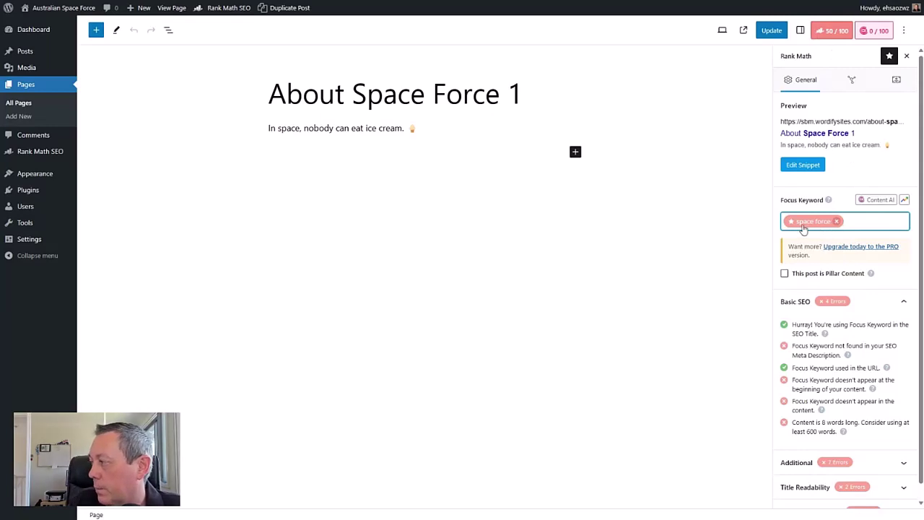
Compare the About Space Force 1 page title with the focus keyword and review the Basic SEO checks
scroll(827, 254, down, 1)
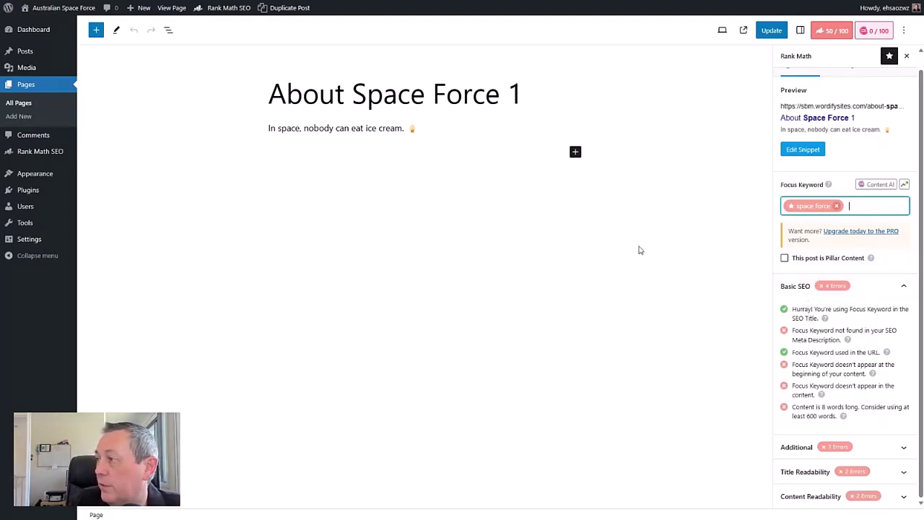
drag(335, 94, 410, 97)
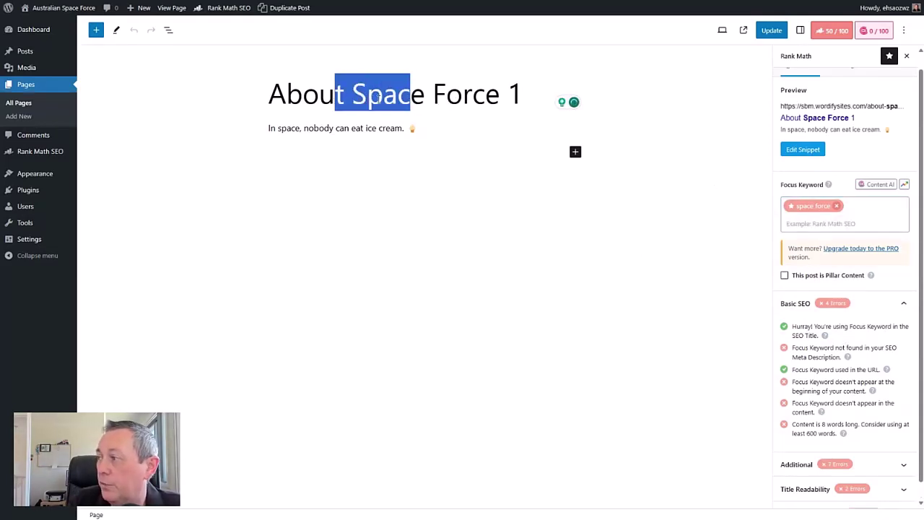
click(425, 94)
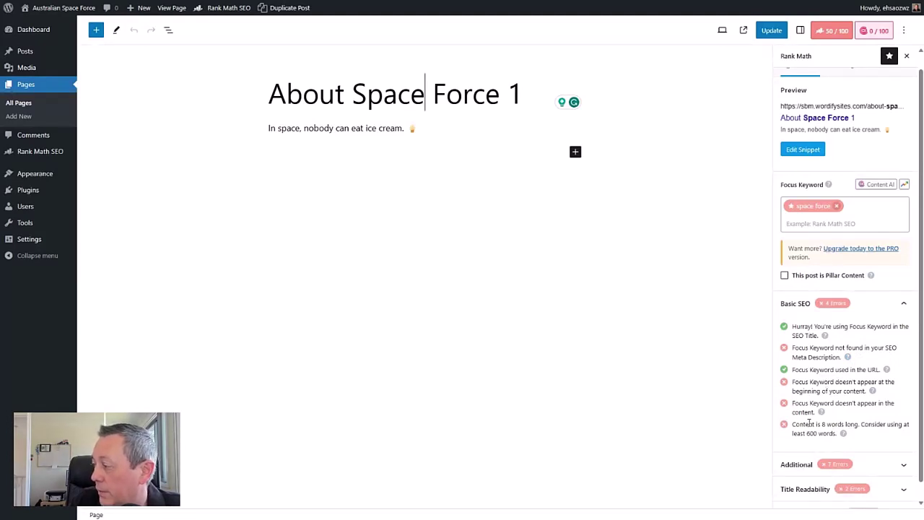
scroll(823, 373, down, 1)
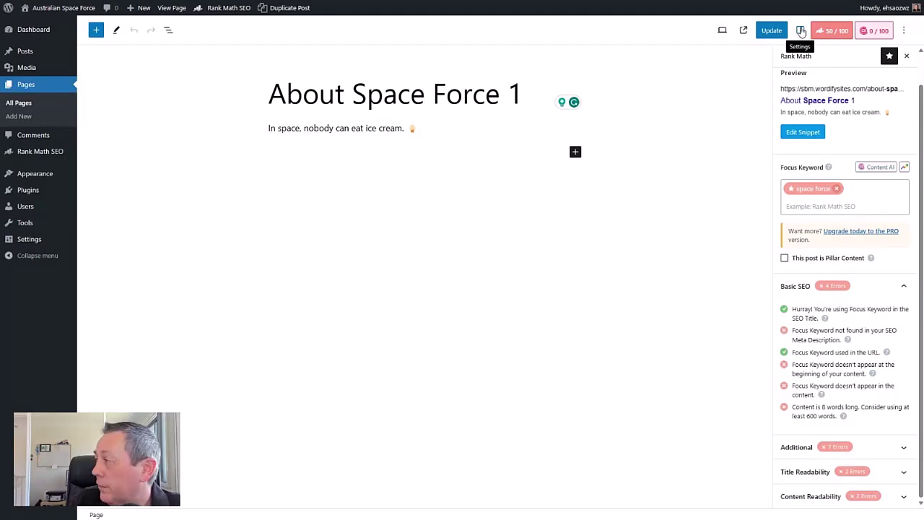
Open the page settings and examine the permalink of the About Space Force 1 page
click(801, 31)
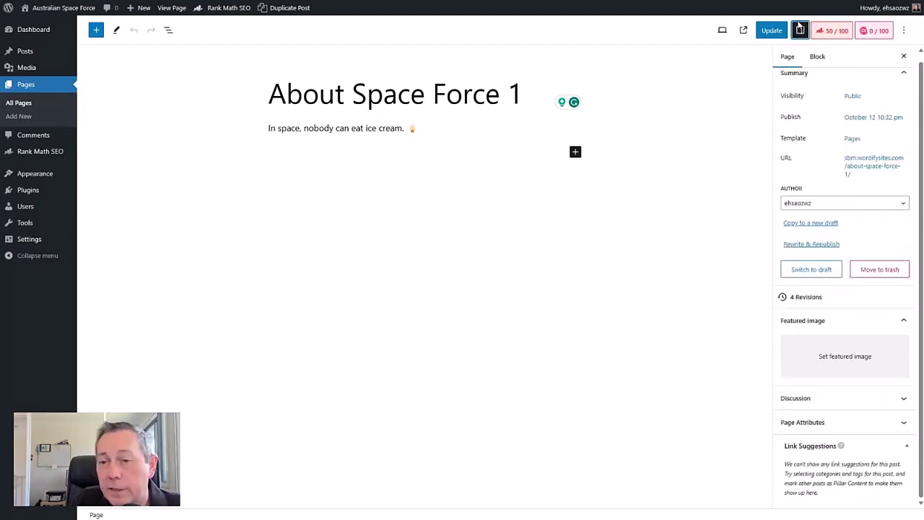
click(786, 60)
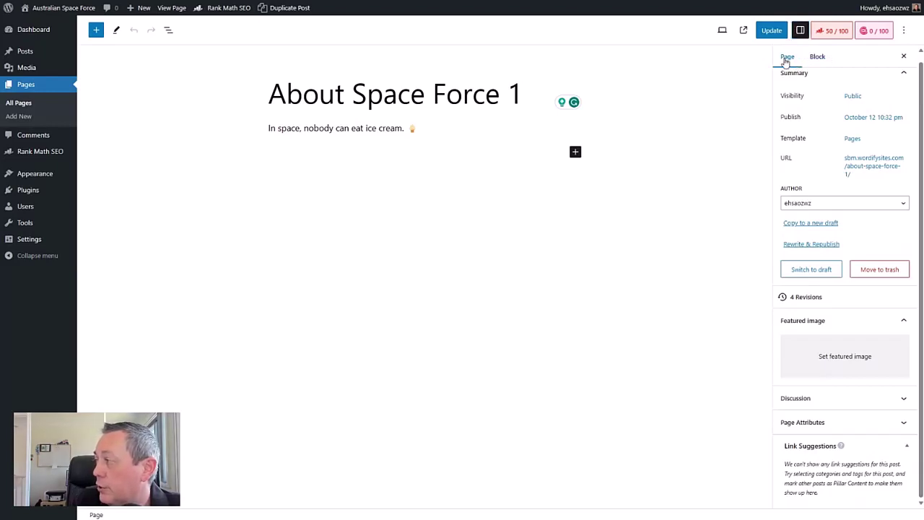
click(857, 167)
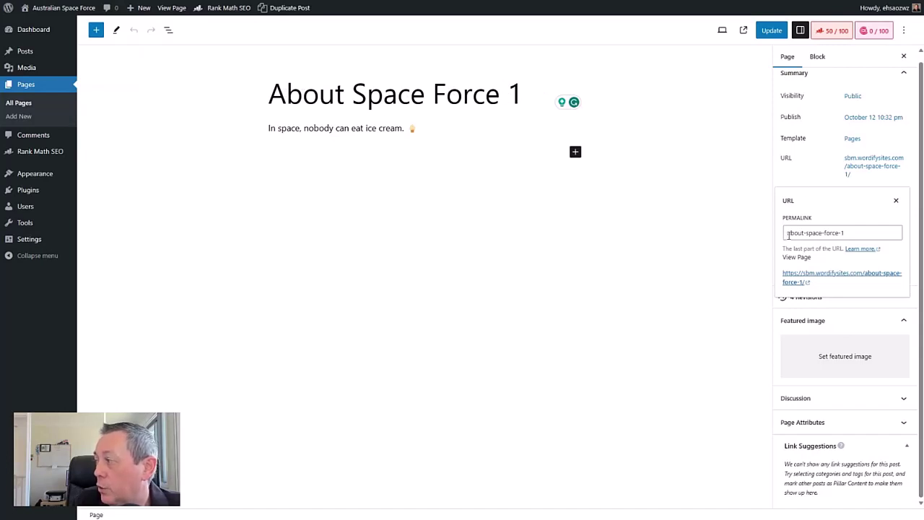
drag(788, 235, 857, 228)
click(850, 232)
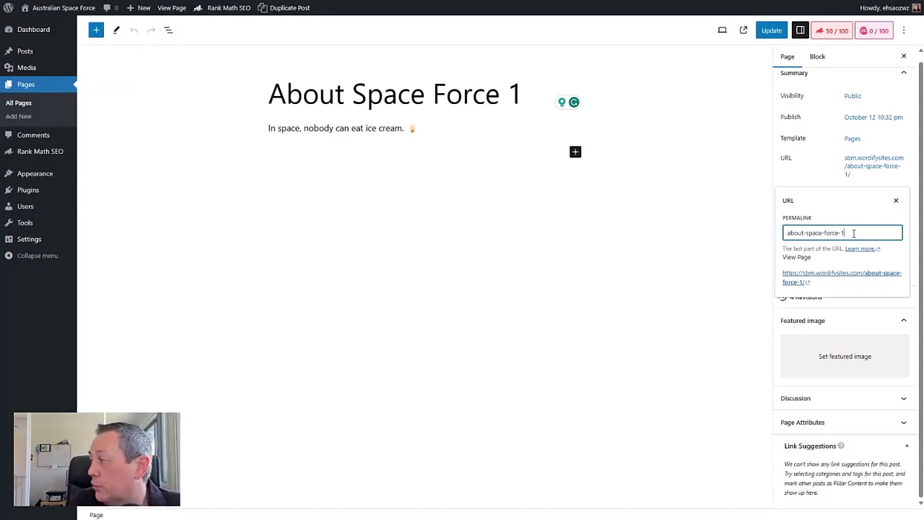
click(896, 201)
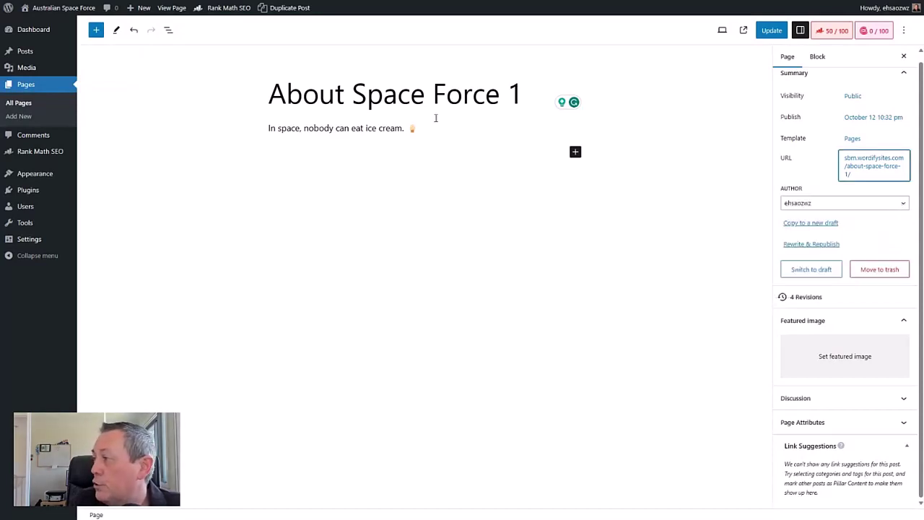
Retitle the page "About The Space Force 1" and set its permalink to "about-the-space-force-1"
click(352, 98)
text(The)
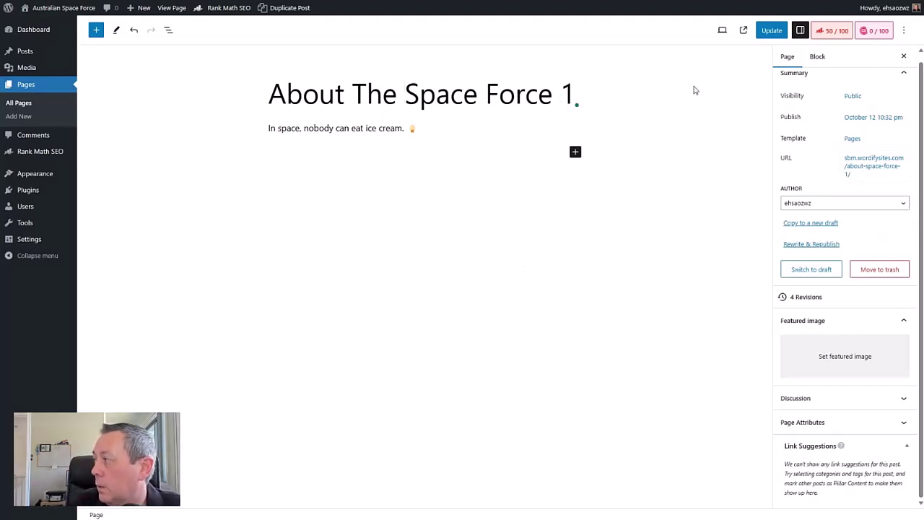
click(871, 168)
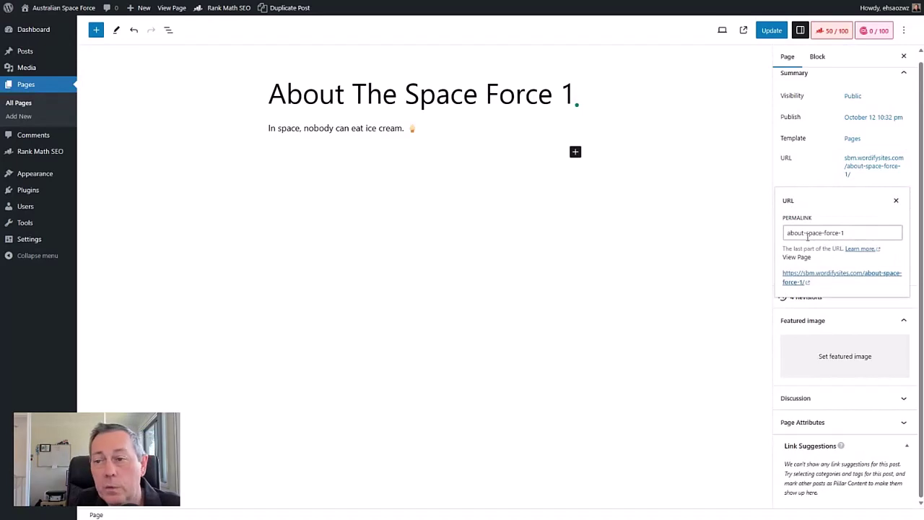
click(867, 172)
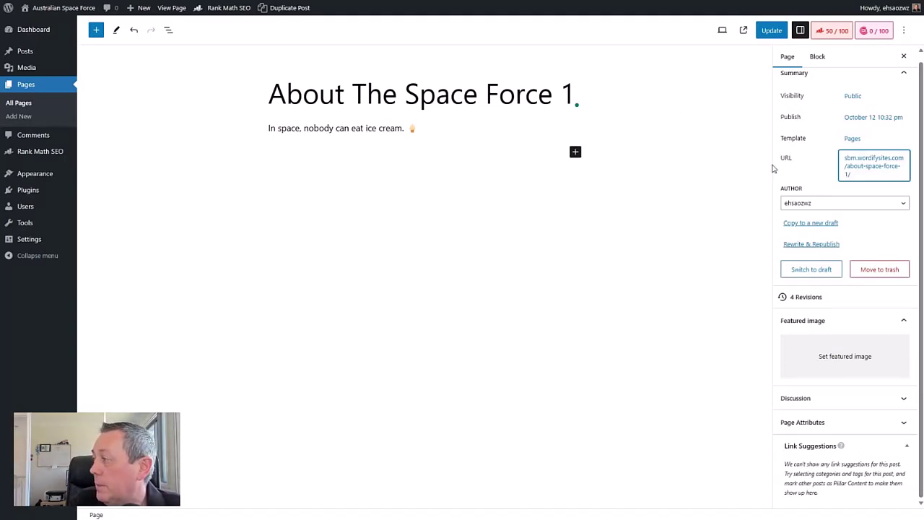
click(862, 169)
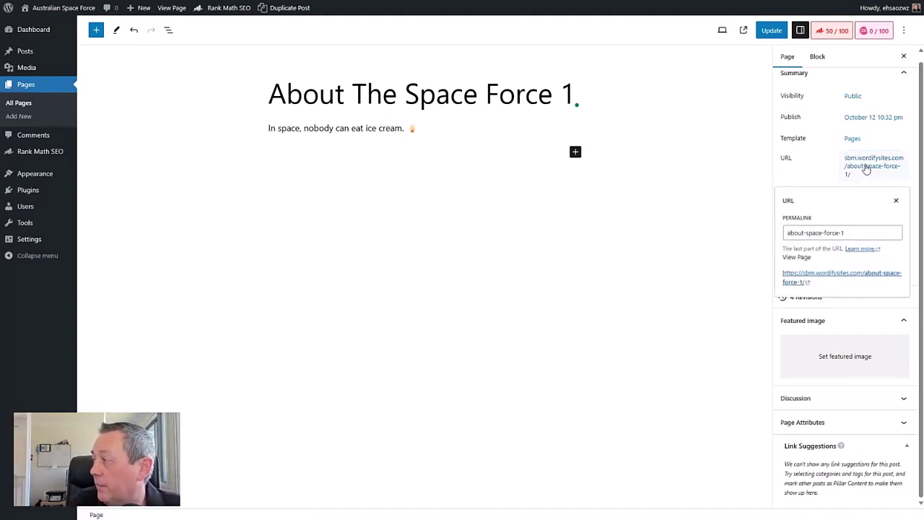
click(807, 233)
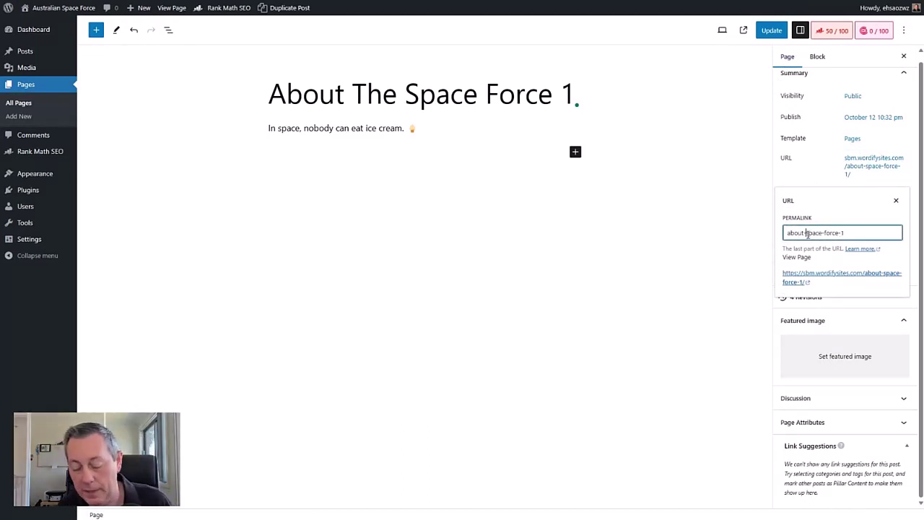
text(the-)
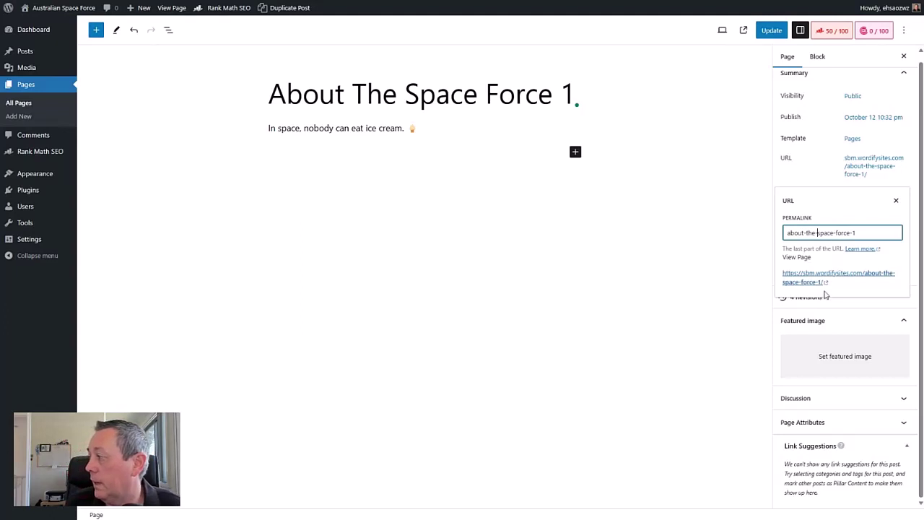
click(897, 202)
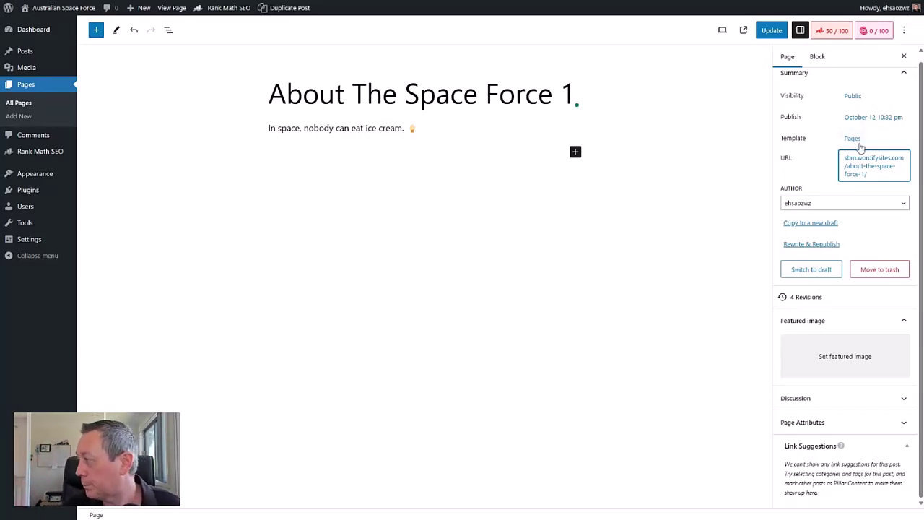
Compare the page's short body text with Rank Math's Basic SEO checks
click(815, 33)
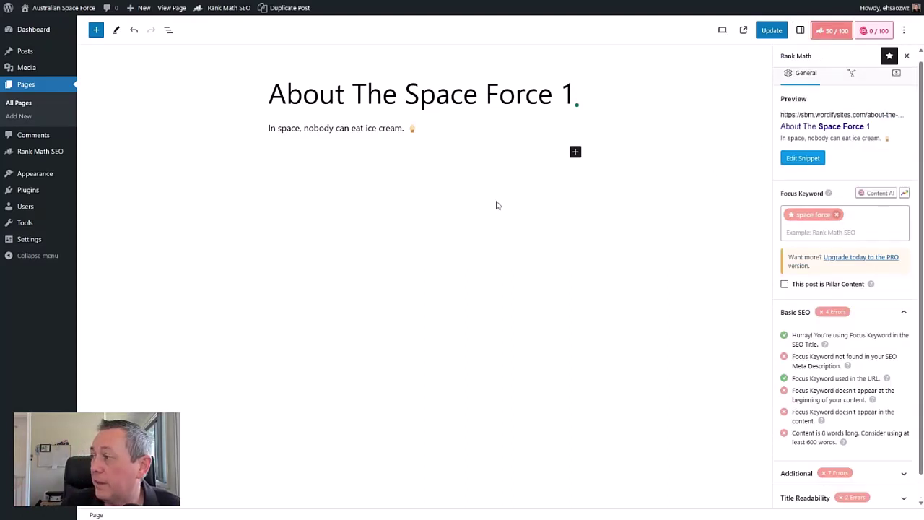
triple_click(313, 135)
click(444, 147)
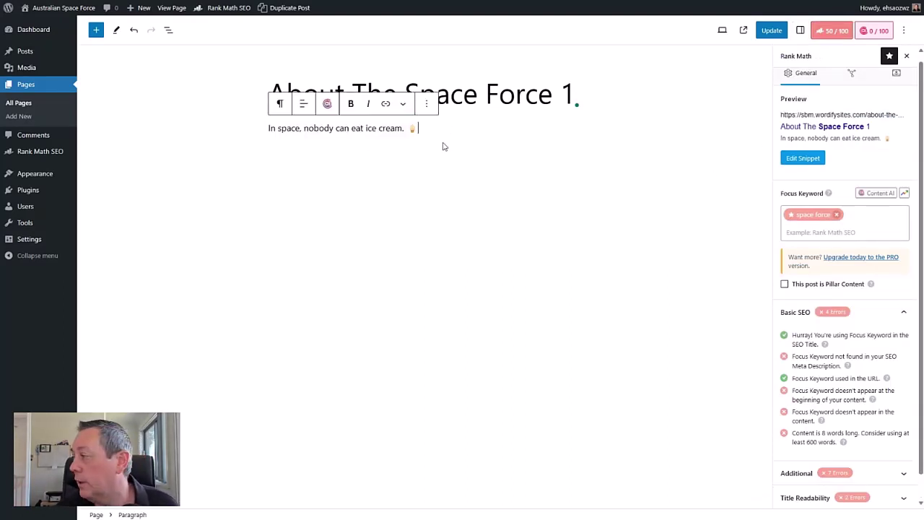
scroll(825, 309, down, 1)
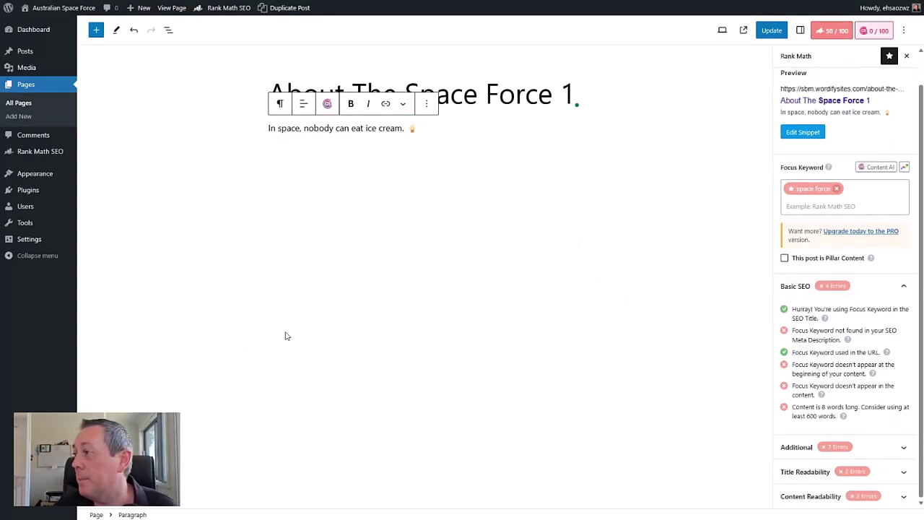
click(408, 228)
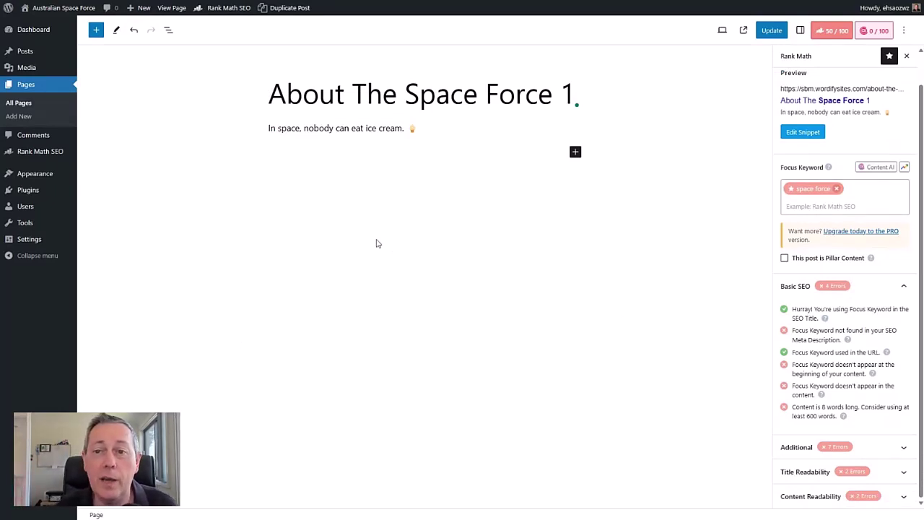
Leave this page without saving, then open the About Space Force 2 page for editing and skim its content
click(26, 106)
click(505, 62)
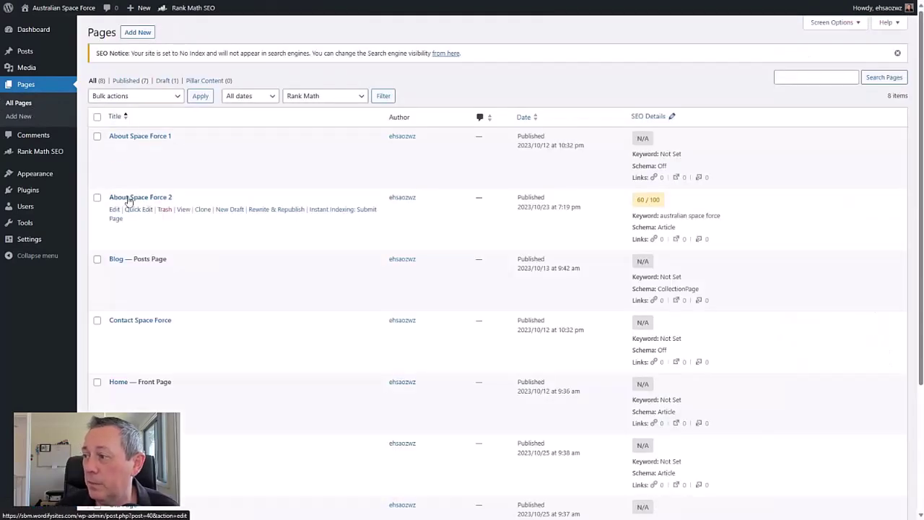
click(129, 199)
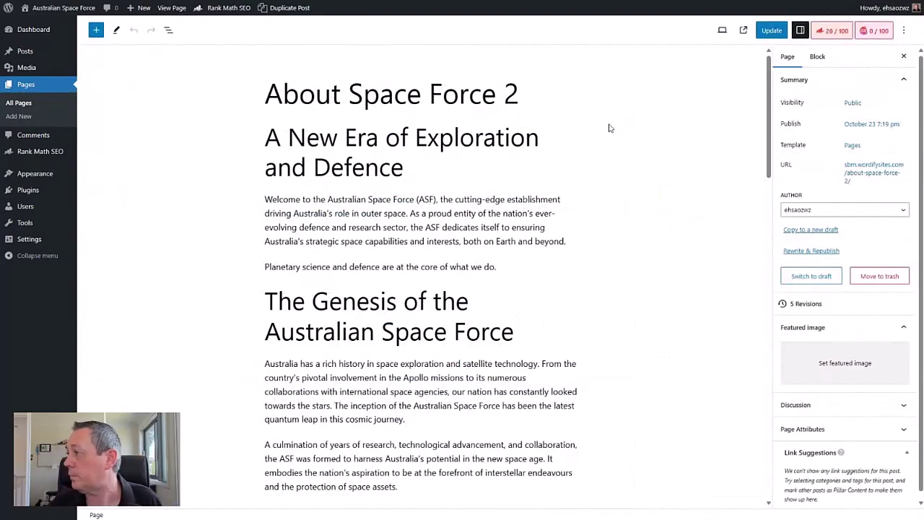
scroll(498, 189, down, 20)
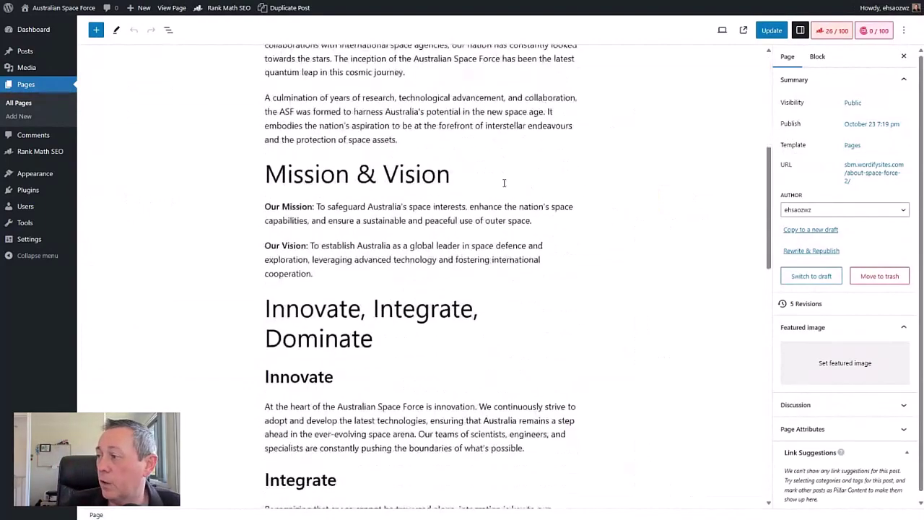
scroll(480, 187, down, 4)
scroll(477, 186, up, 20)
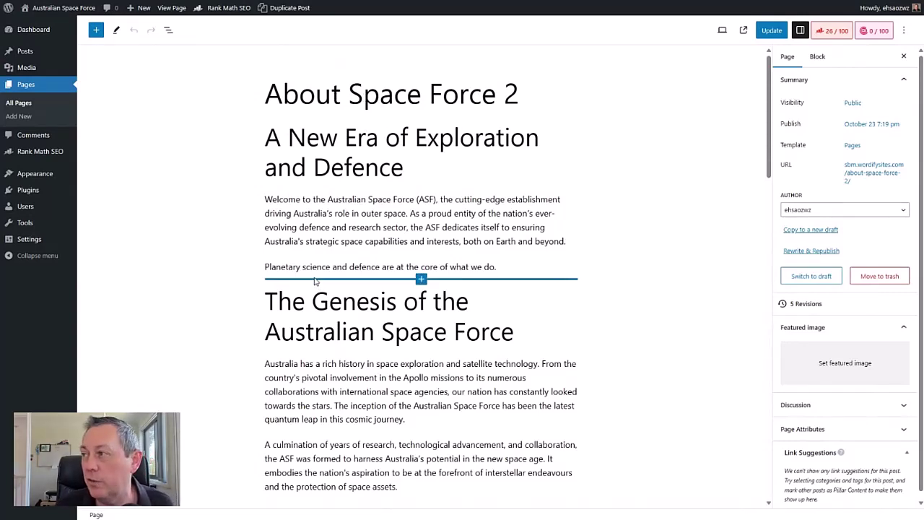
Replace the page's Rank Math focus keyword with "Australian Space Force", copied from the opening paragraph
click(831, 30)
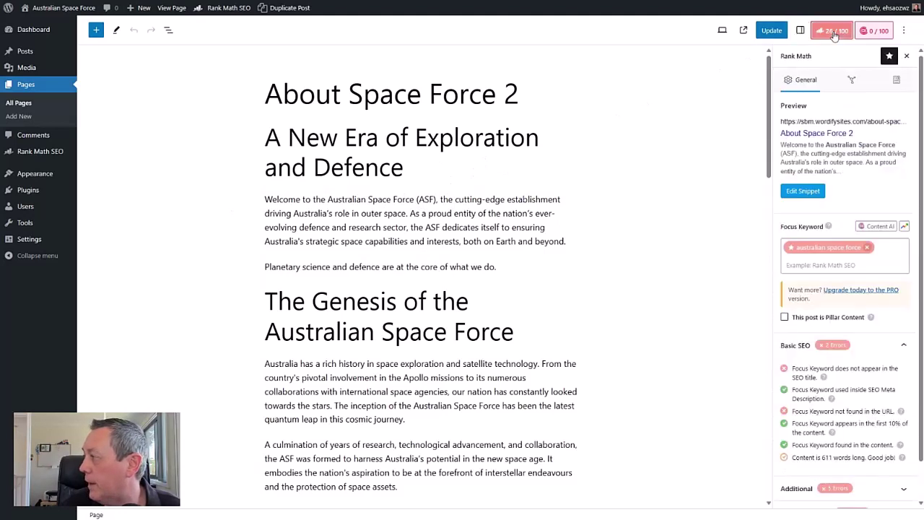
click(867, 247)
click(792, 248)
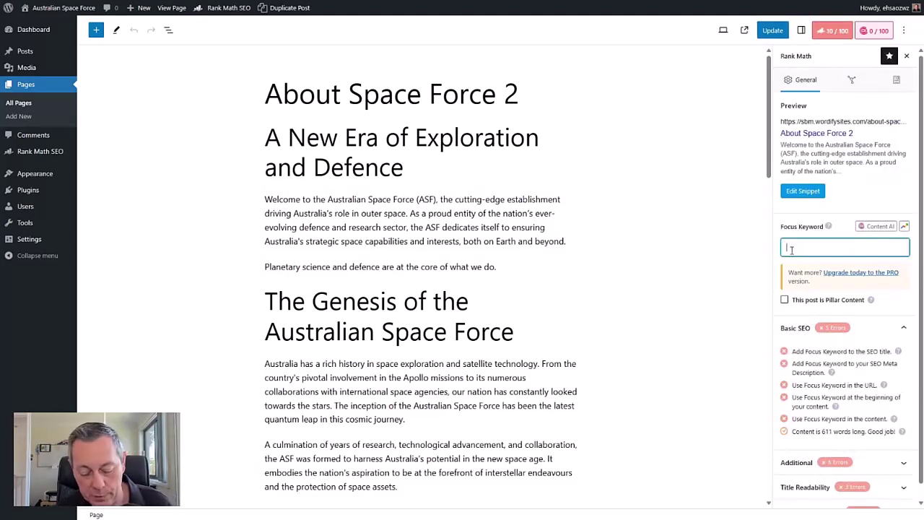
text(australian space fo)
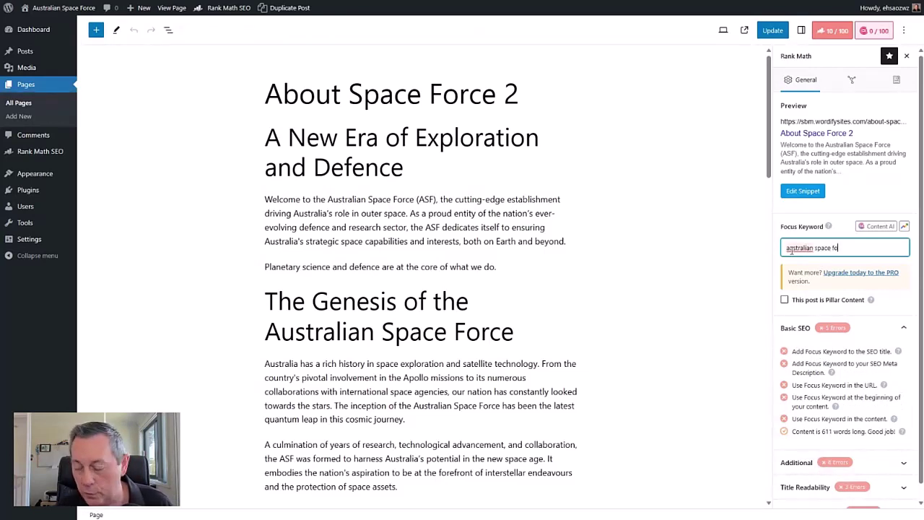
text(rce)
key(ctrl+a)
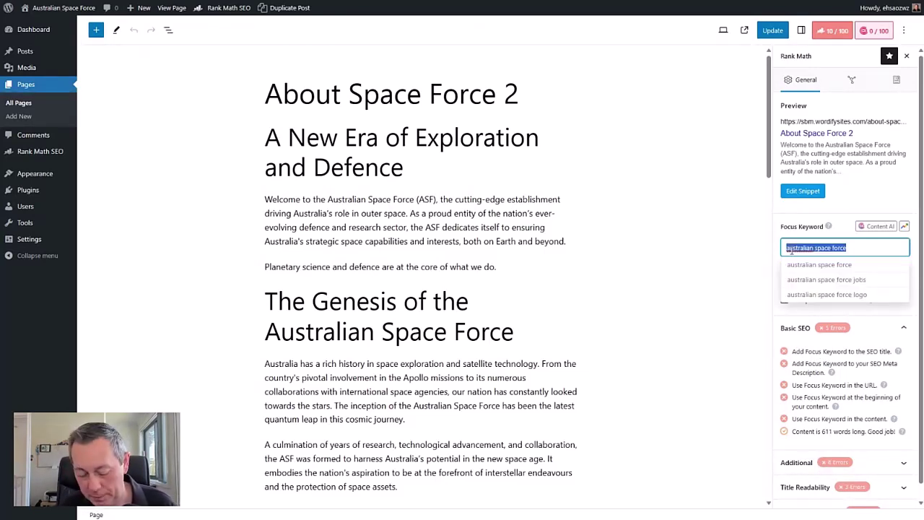
text(australian space)
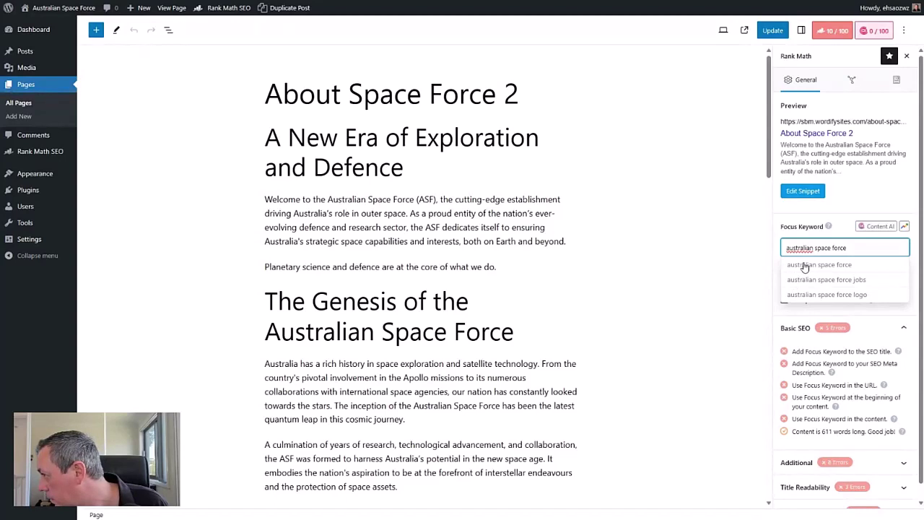
drag(328, 200, 414, 200)
key(ctrl+c)
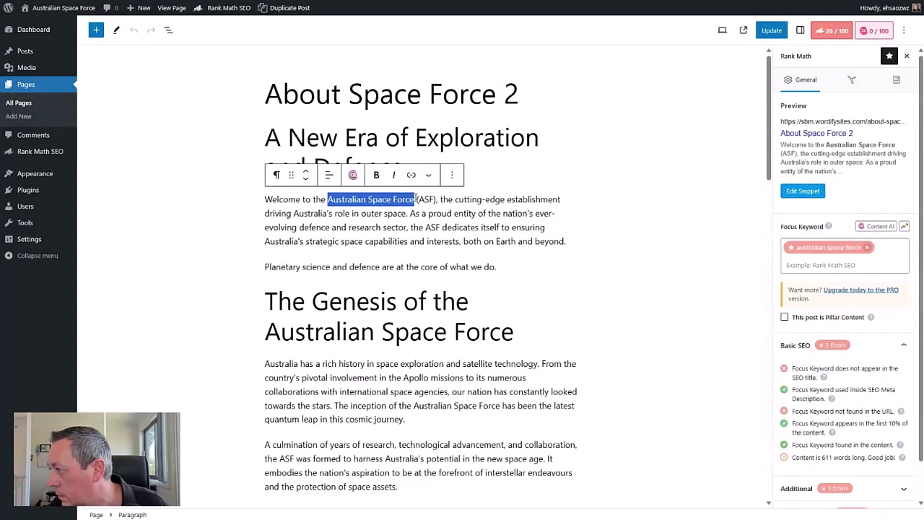
click(866, 249)
click(820, 248)
key(ctrl+v)
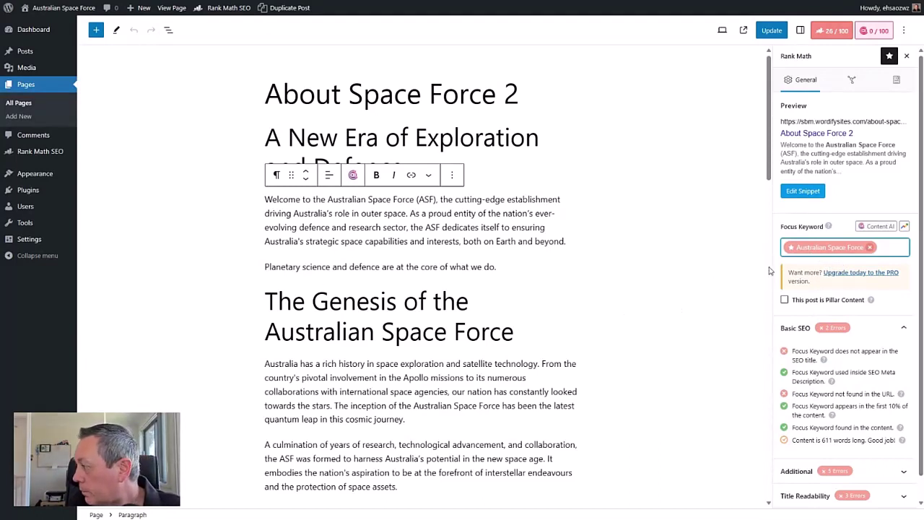
Change the page title to "About Australian Space Force 2" and update the page
scroll(880, 320, down, 1)
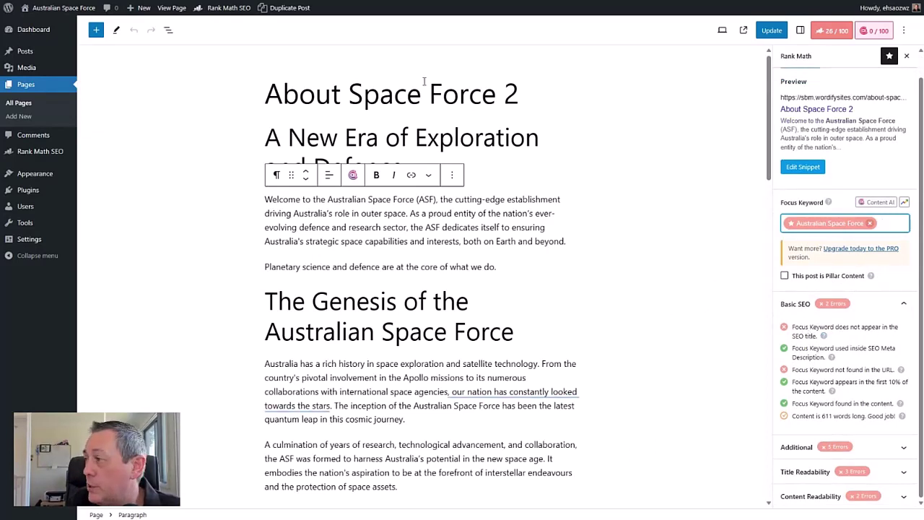
click(354, 99)
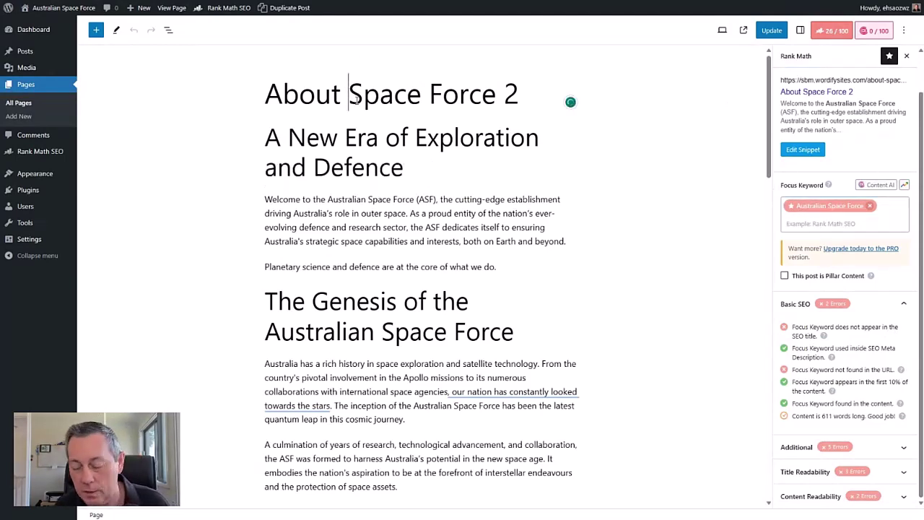
text(Australia)
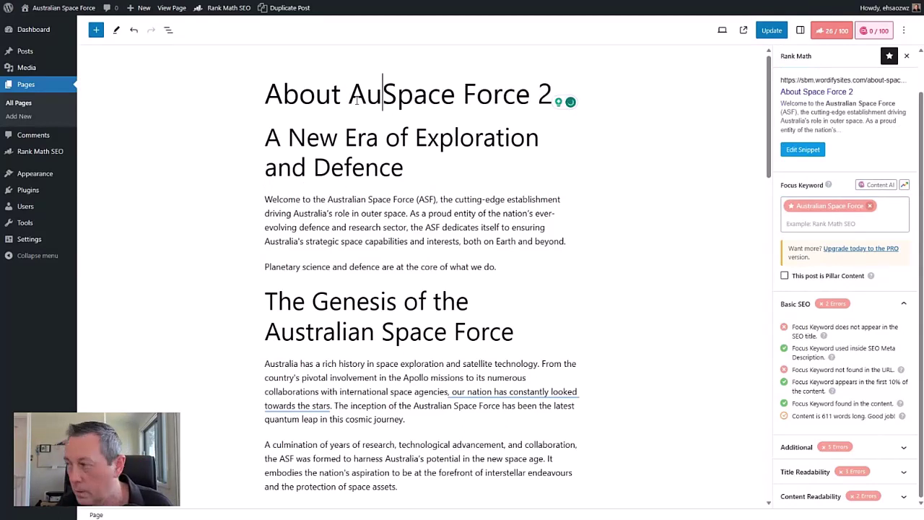
text(n)
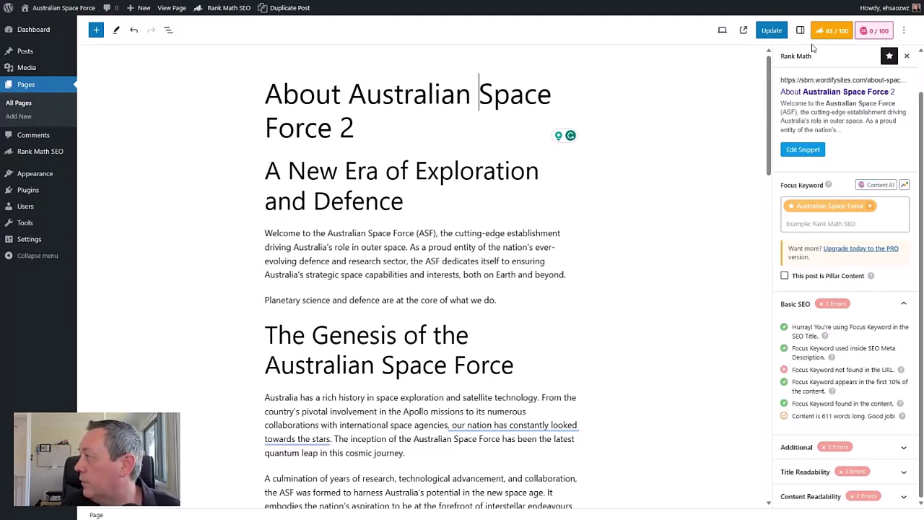
click(770, 30)
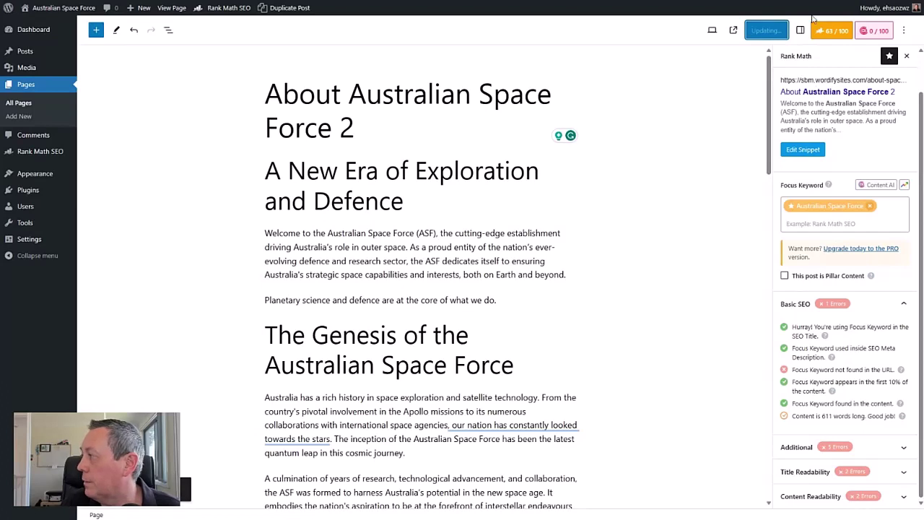
Change the page's permalink to "about-australian-space-force-2" and update the page
click(801, 33)
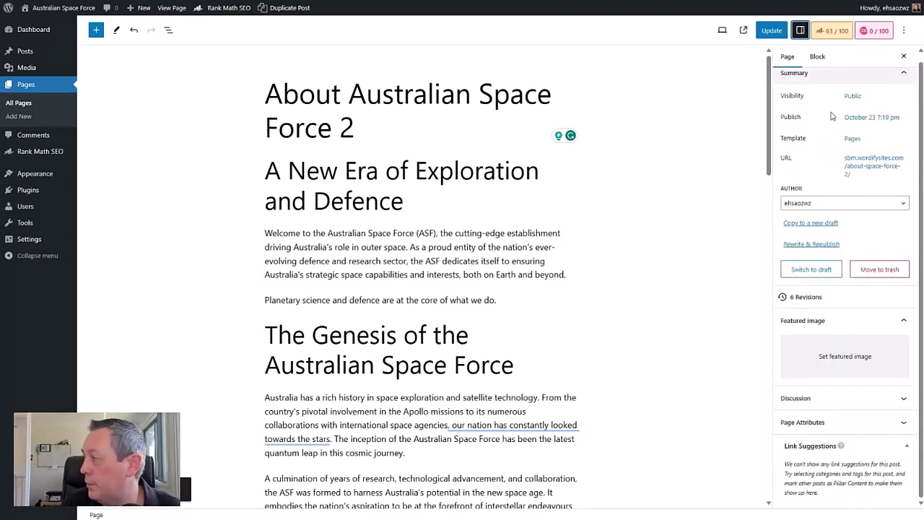
click(873, 173)
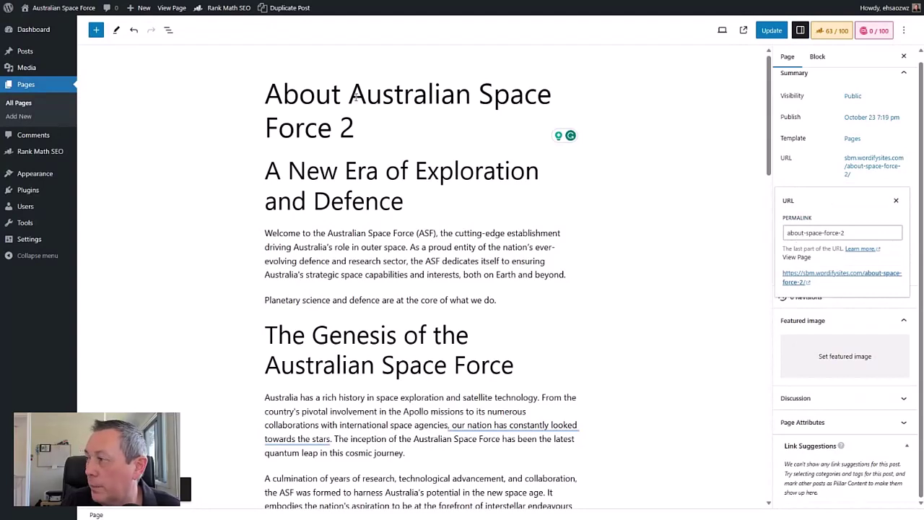
click(807, 233)
text(australi)
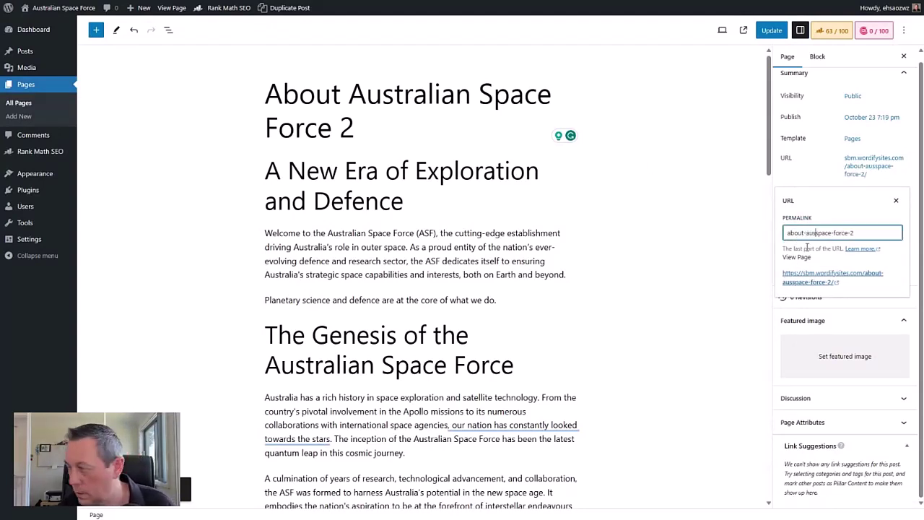
text(an)
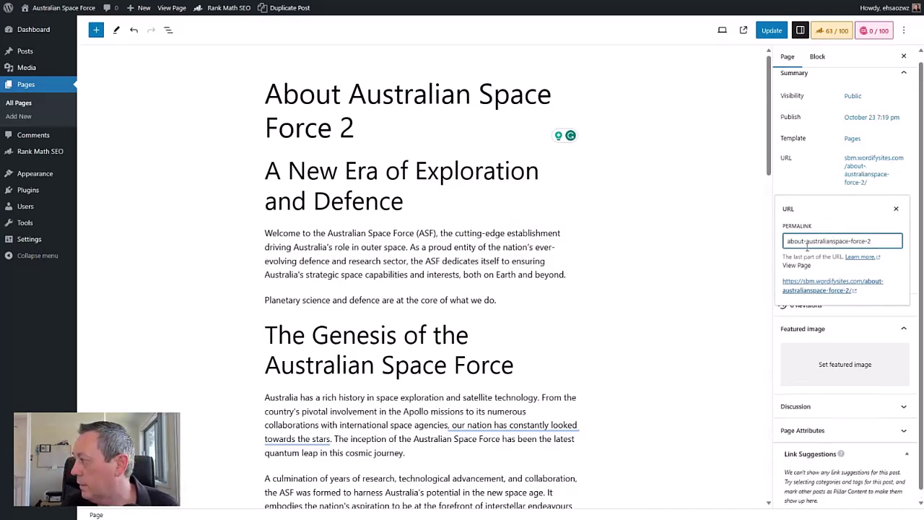
text(-)
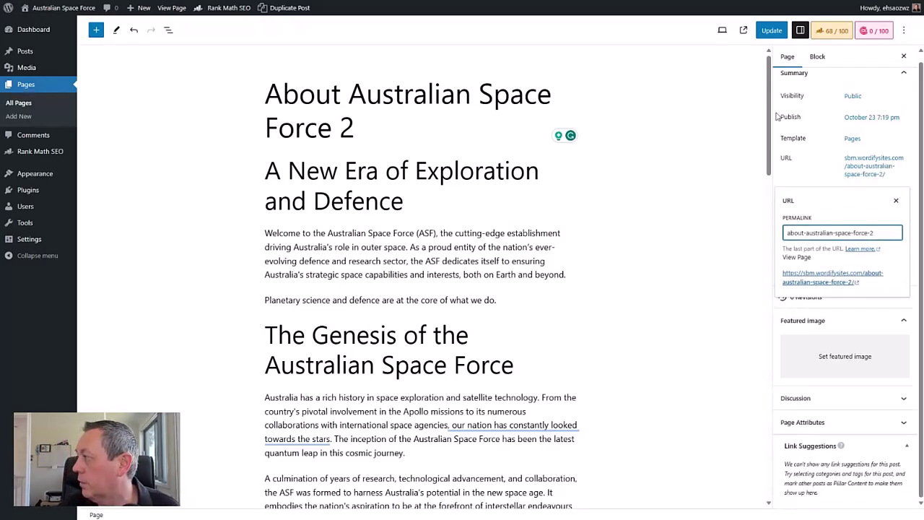
click(771, 29)
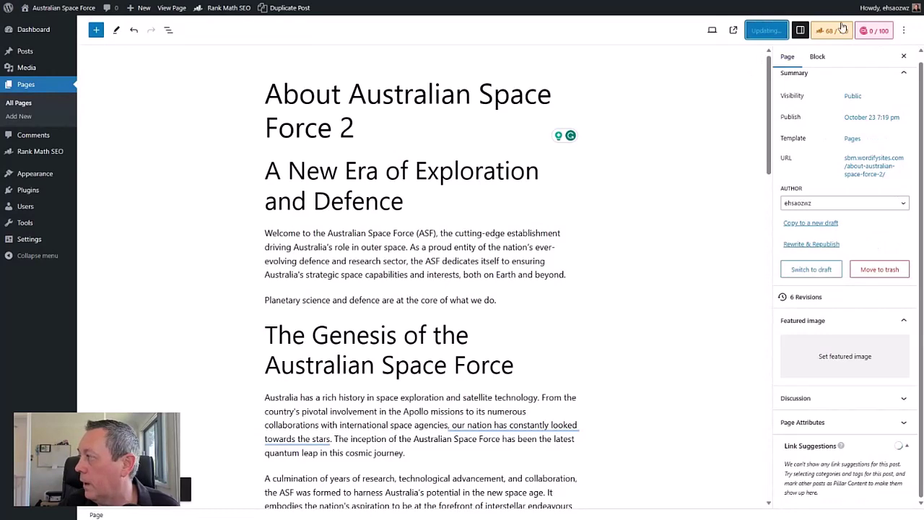
Review Rank Math's Basic SEO checks and compare them with the focus keyword's use in the opening paragraph
click(815, 32)
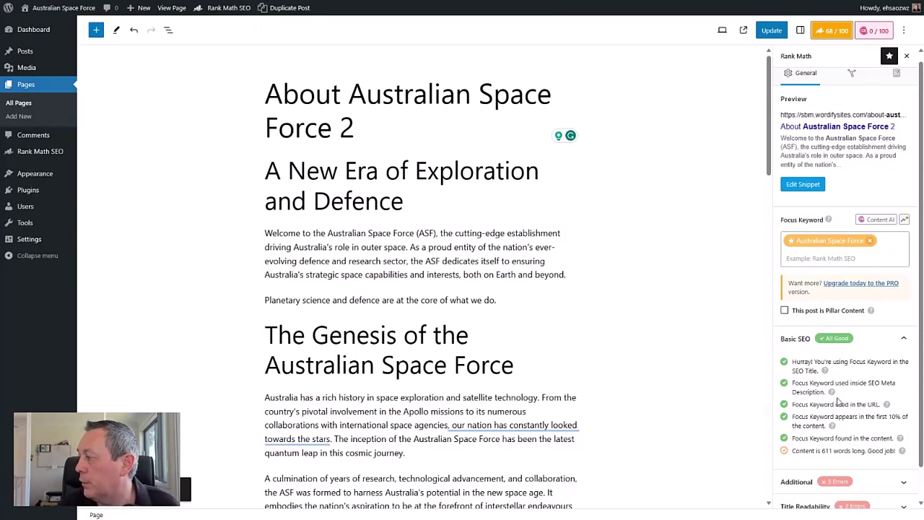
scroll(837, 402, down, 1)
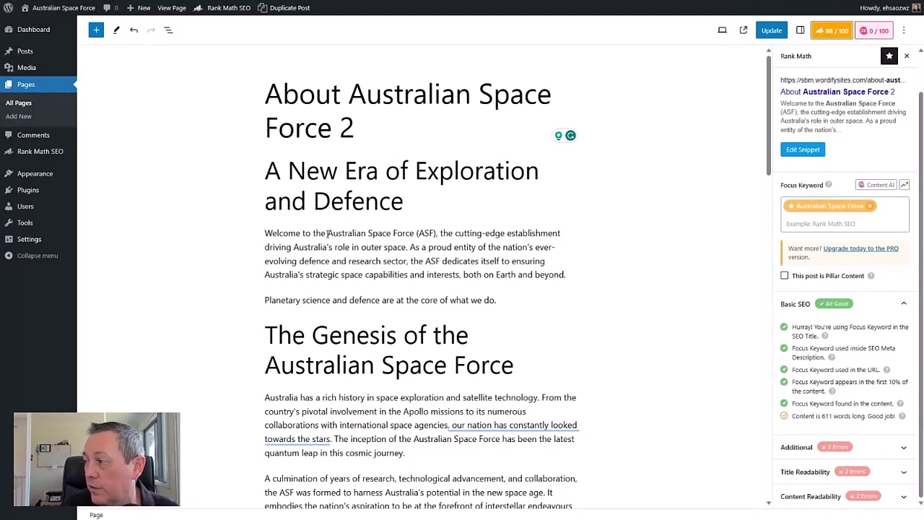
drag(328, 233, 433, 233)
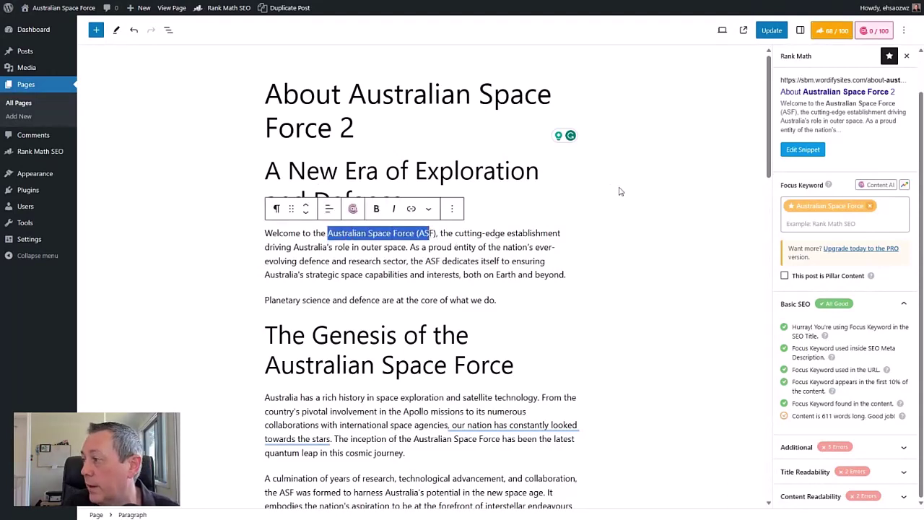
drag(352, 232, 427, 233)
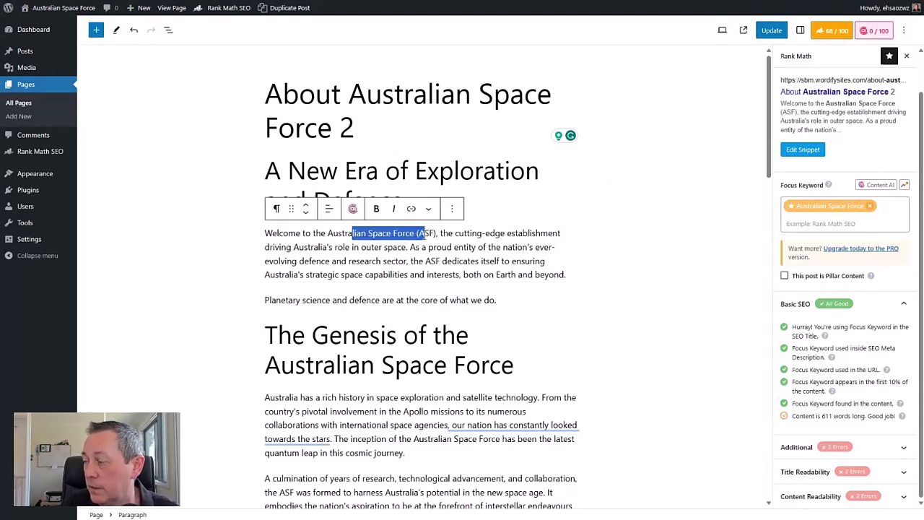
click(429, 233)
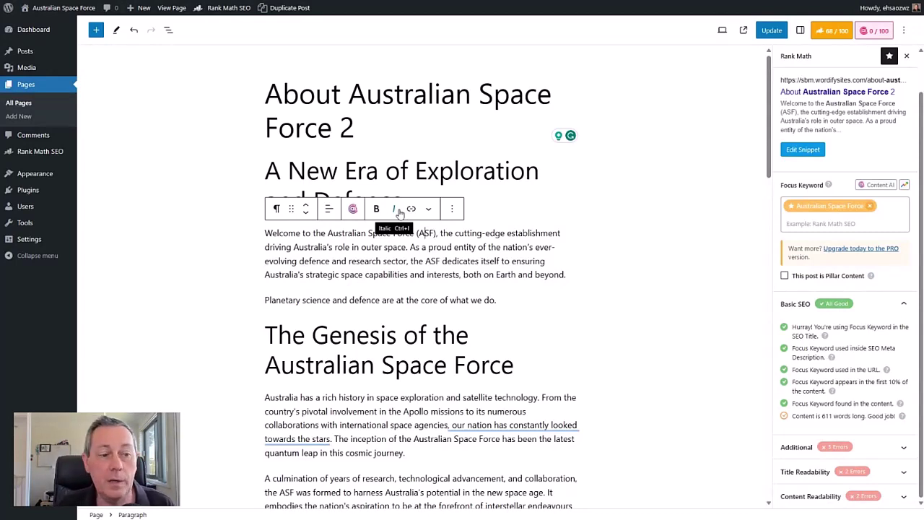
Open the document outline and compare its heading hierarchy with the sections from Innovate onward in the page
click(168, 30)
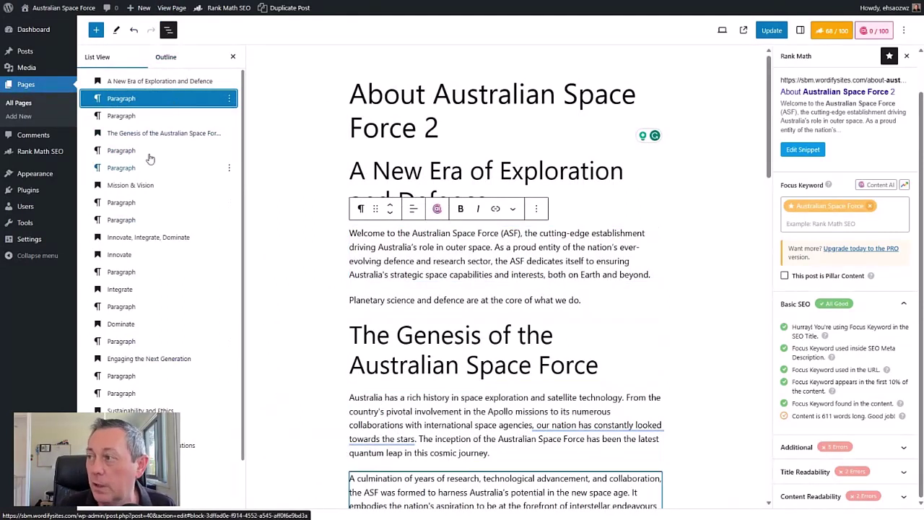
click(174, 64)
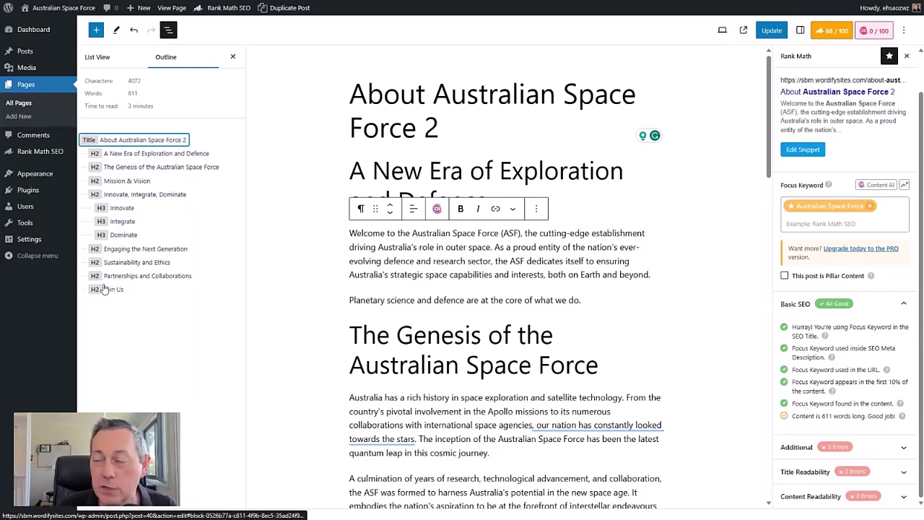
click(122, 208)
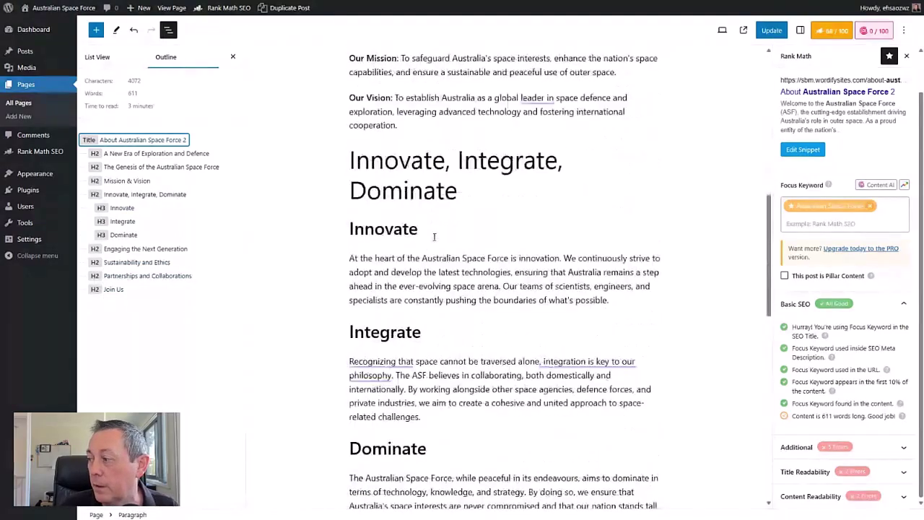
scroll(433, 237, down, 8)
scroll(403, 239, up, 6)
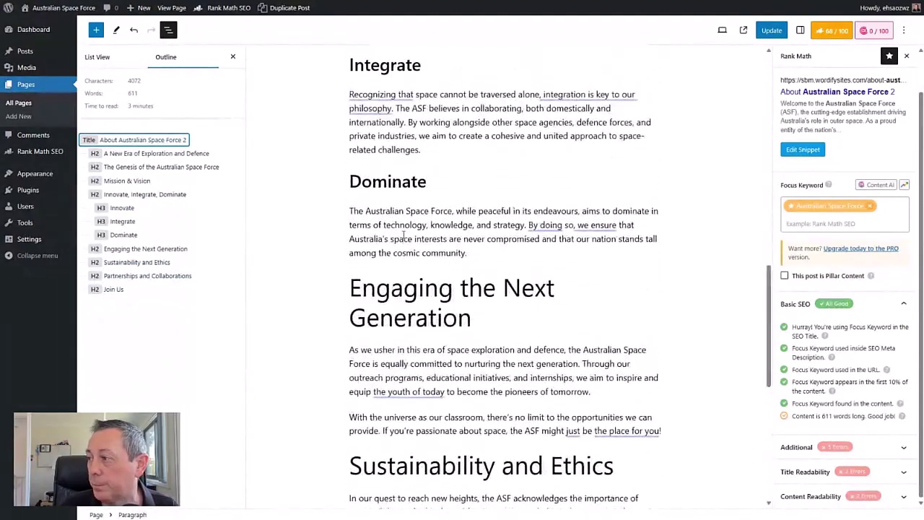
scroll(403, 237, up, 5)
scroll(373, 241, down, 1)
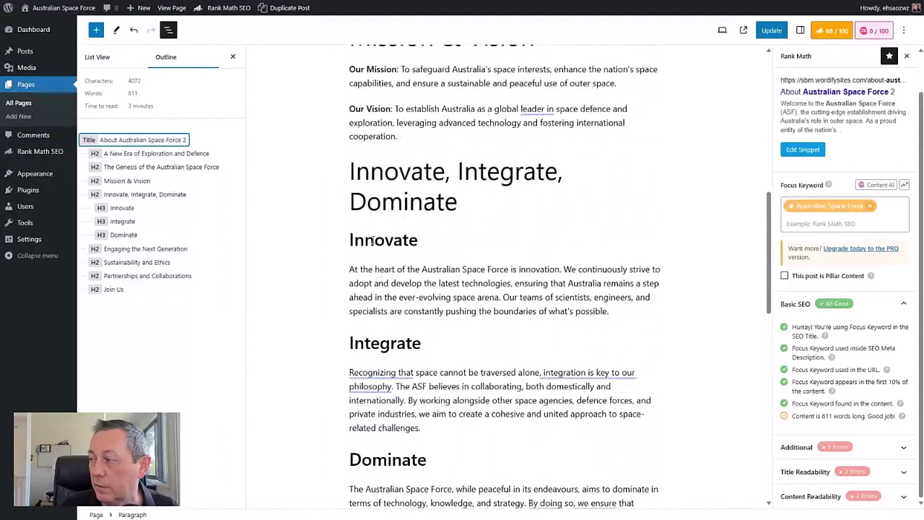
Inspect the heading levels of "Innovate, Integrate, Dominate" and its Innovate, Integrate and Dominate subheadings
click(372, 241)
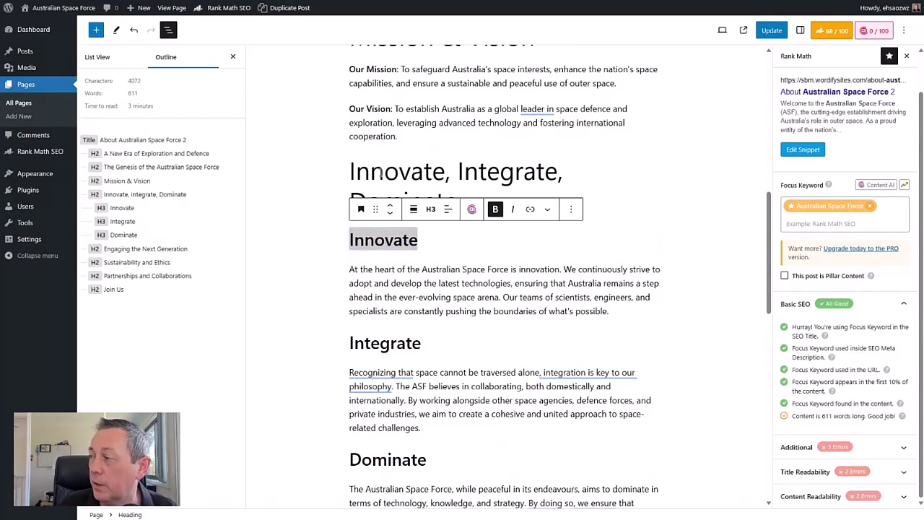
click(355, 171)
drag(355, 171, 457, 192)
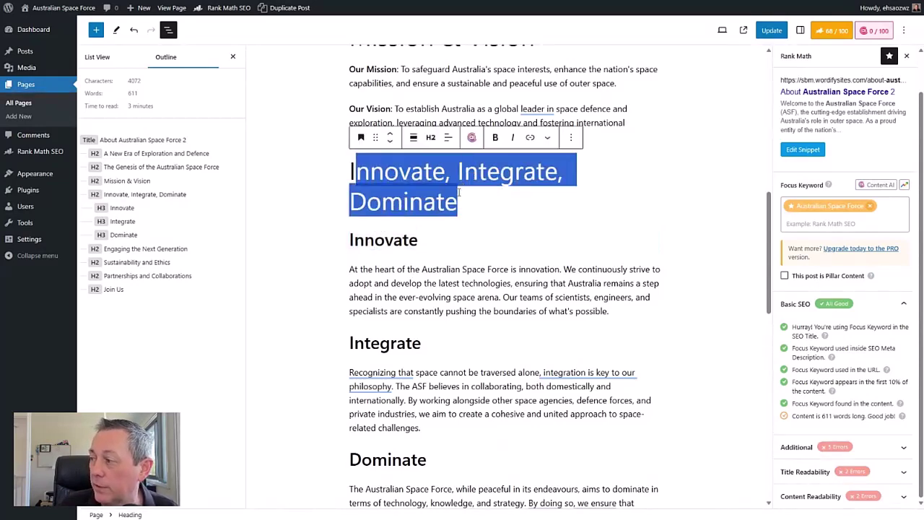
click(381, 240)
click(397, 344)
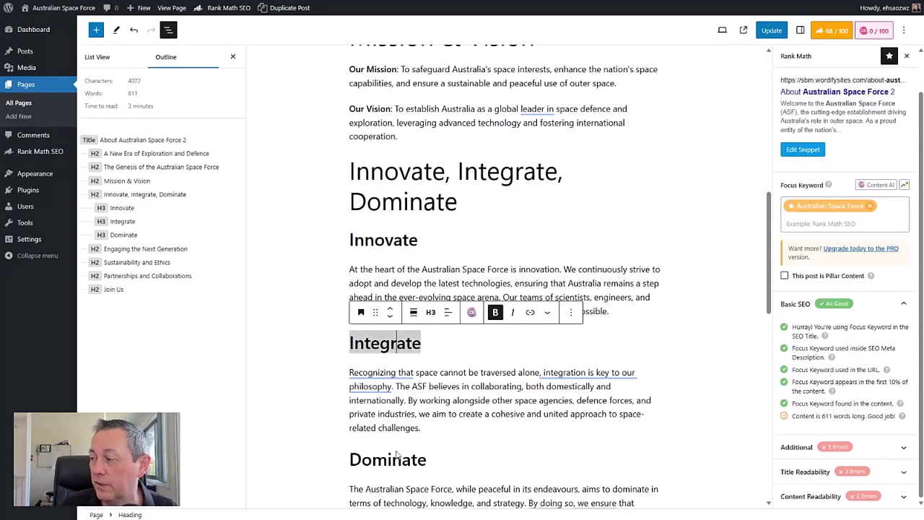
click(391, 459)
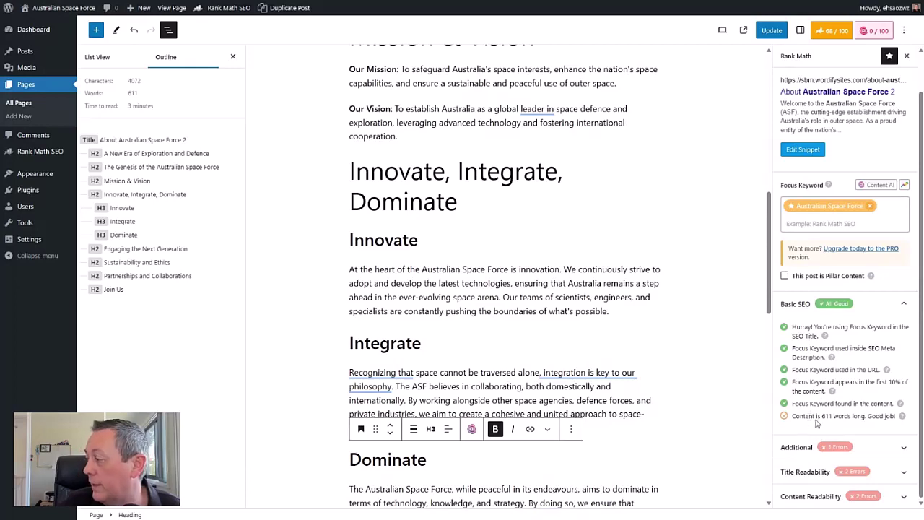
click(561, 372)
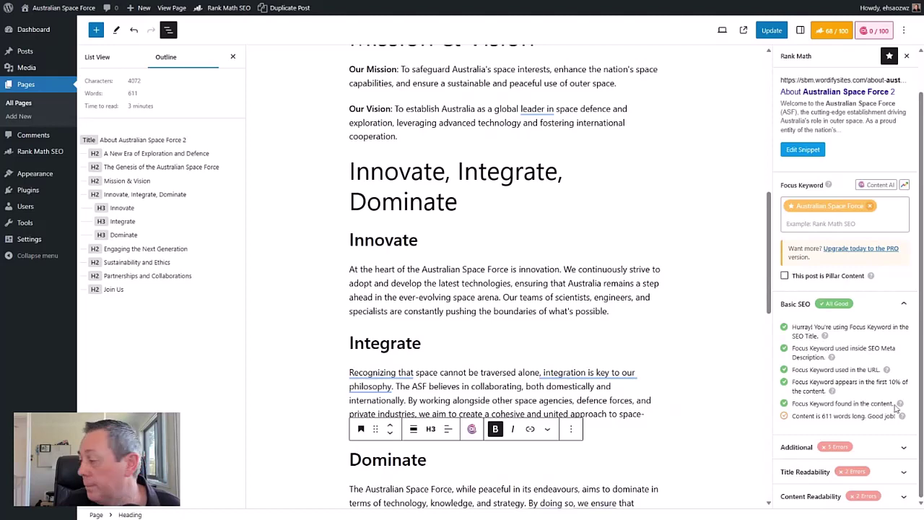
Expand Rank Math's Additional checks and compare the image, keyword density and link recommendations with the page content
click(903, 447)
scroll(848, 440, down, 1)
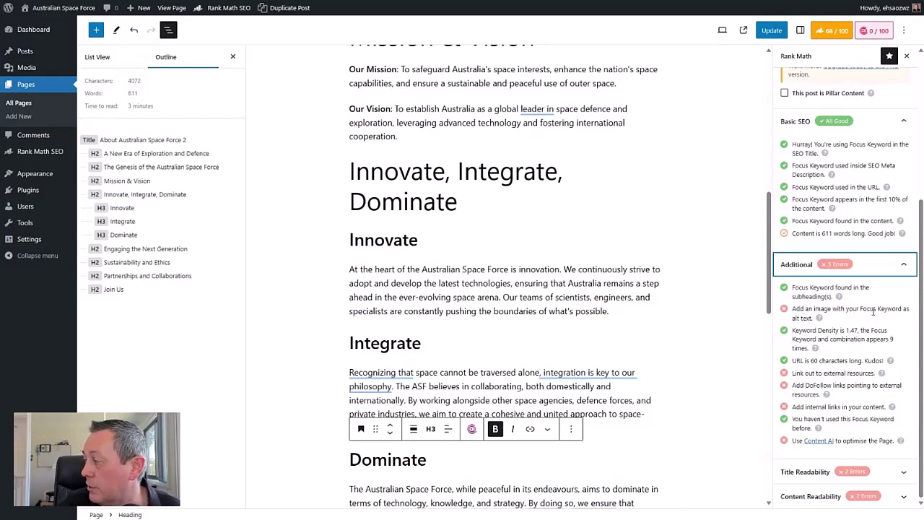
scroll(556, 322, down, 10)
scroll(553, 322, up, 20)
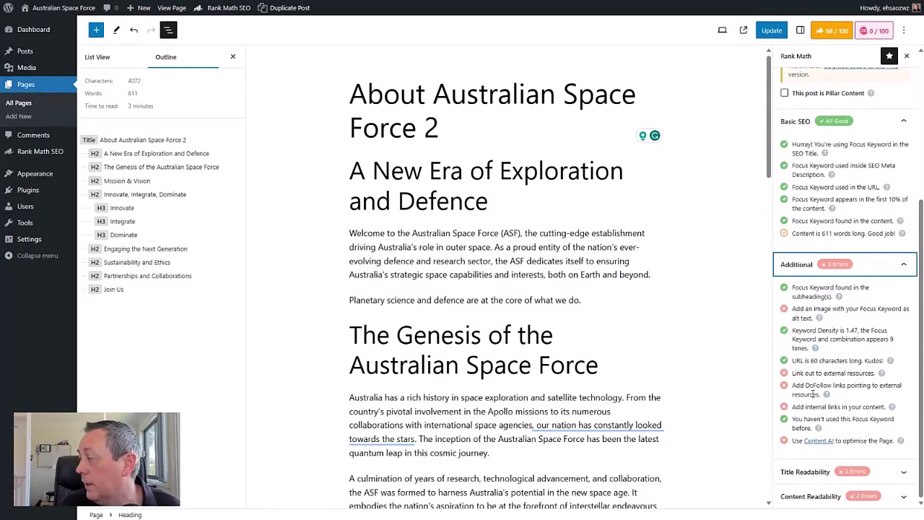
scroll(534, 324, down, 15)
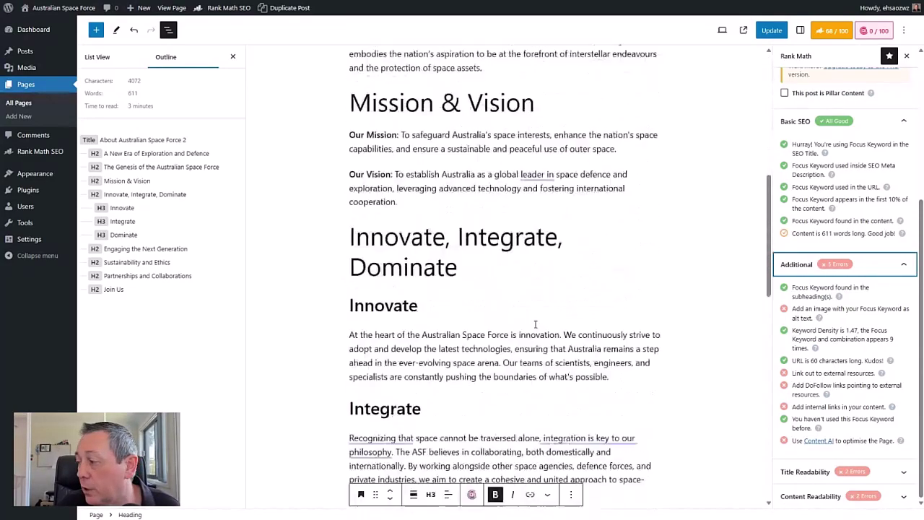
scroll(534, 320, up, 20)
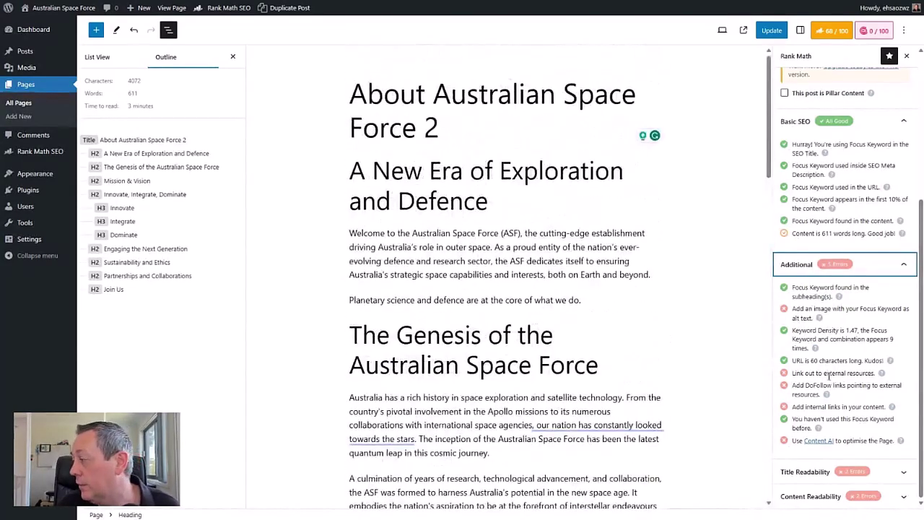
Expand Rank Math's Title Readability checks, review them, and return to the search snippet preview
click(898, 471)
scroll(897, 467, down, 1)
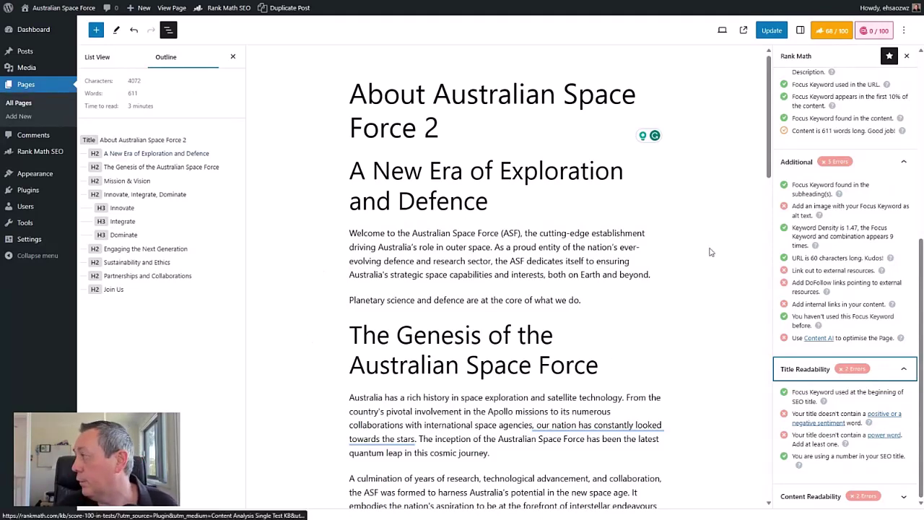
scroll(823, 167, up, 5)
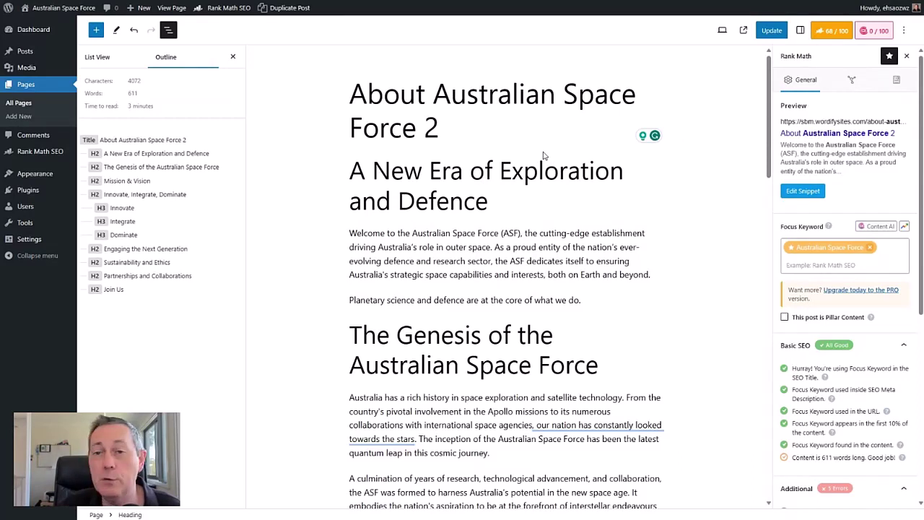
Open the snippet for editing and add the Separator Character and Site Title variables, making its title "%title% %sep% %sitename%"
click(794, 194)
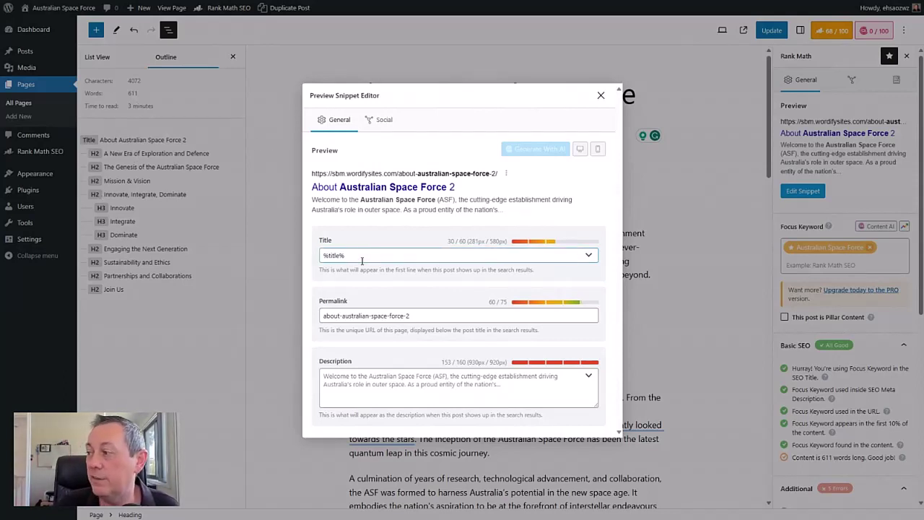
click(588, 255)
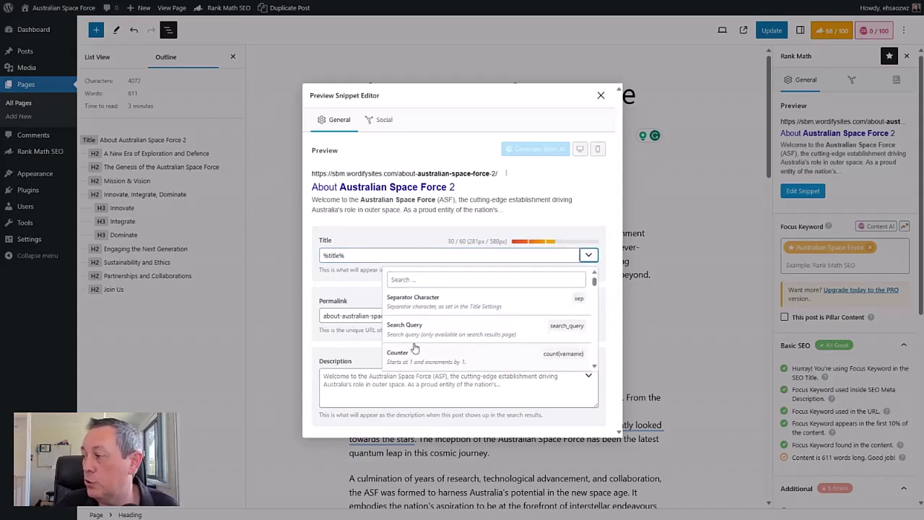
click(427, 303)
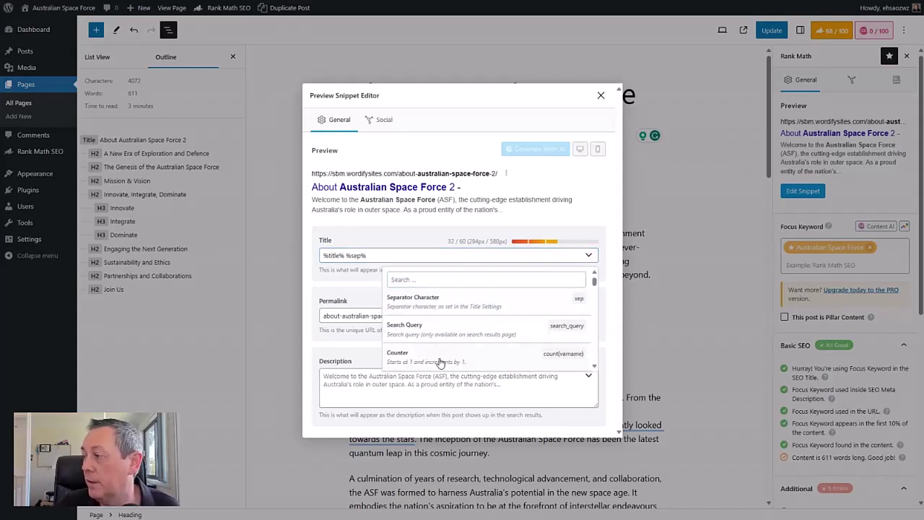
scroll(433, 346, down, 3)
click(421, 323)
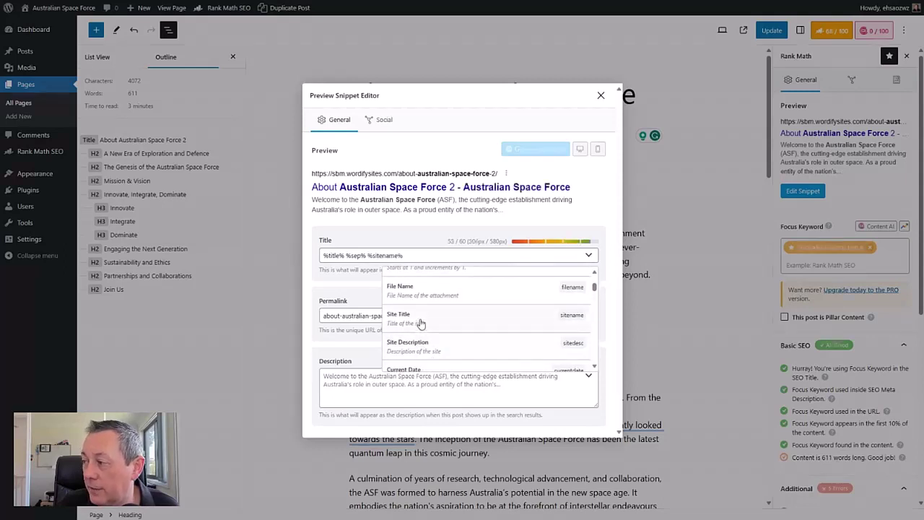
click(314, 286)
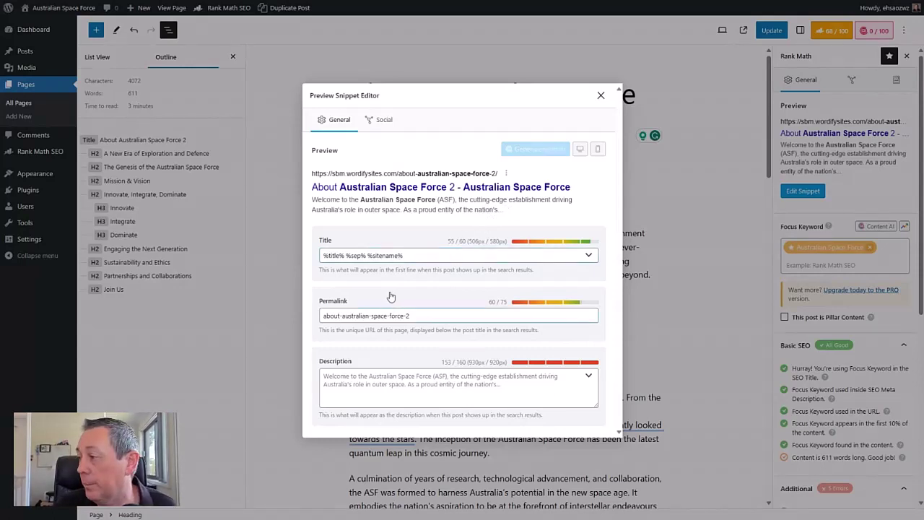
Go over the snippet's title, permalink and description fields alongside the search result preview
click(427, 315)
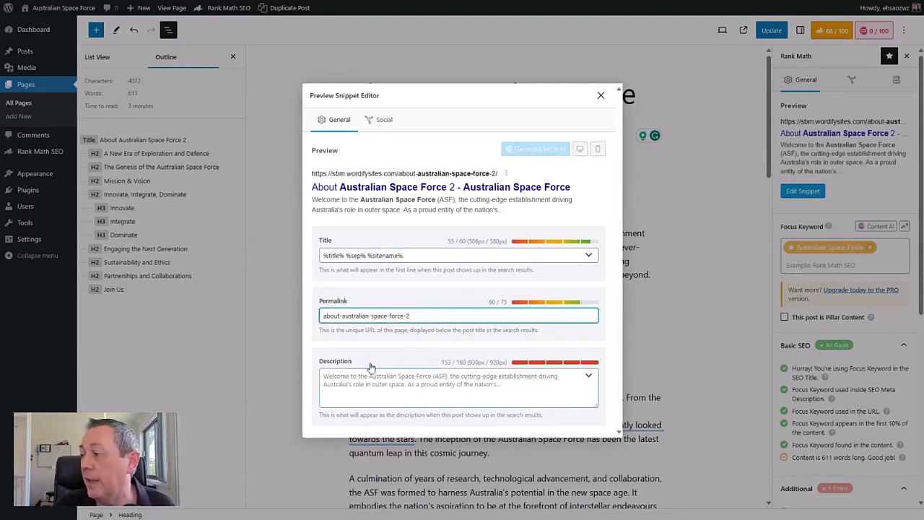
click(374, 386)
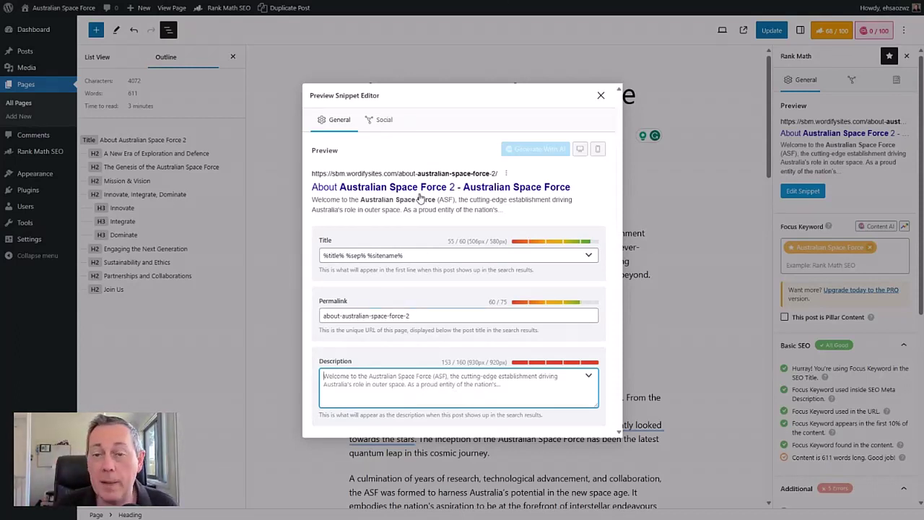
drag(410, 256, 322, 256)
click(360, 387)
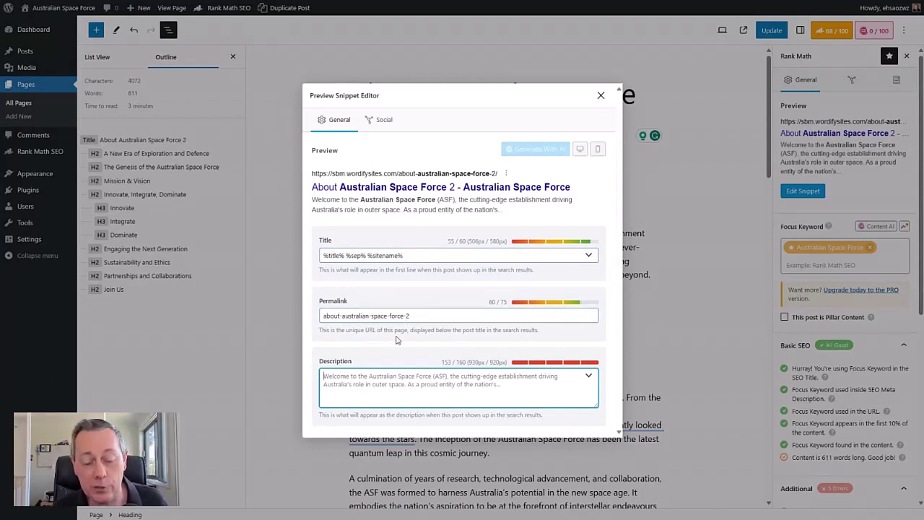
Write the snippet description "Australian space force is open for business." for the About Australian Space Force 2 page
text(A)
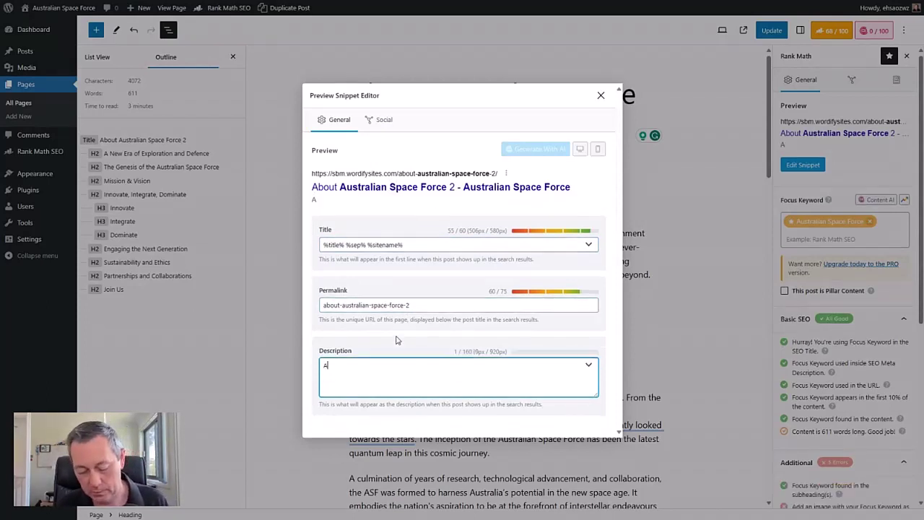
text(ustralian space fop)
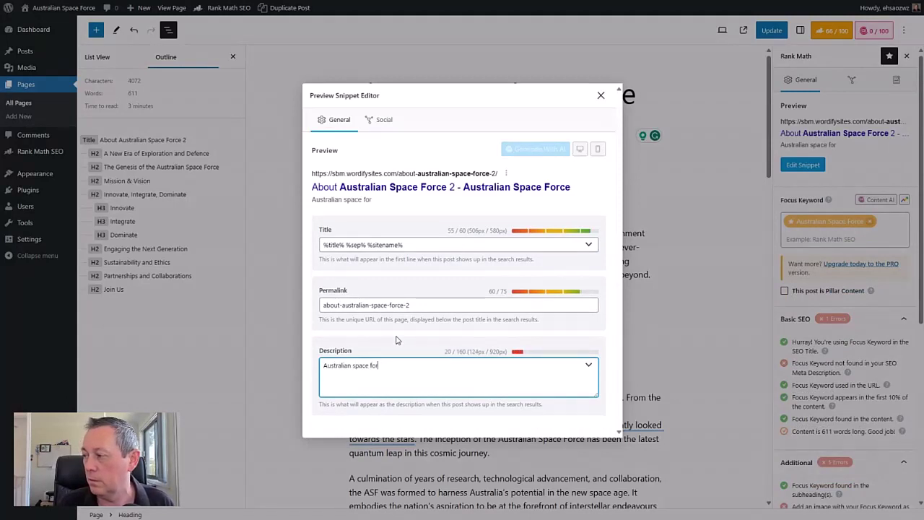
text(ce is )
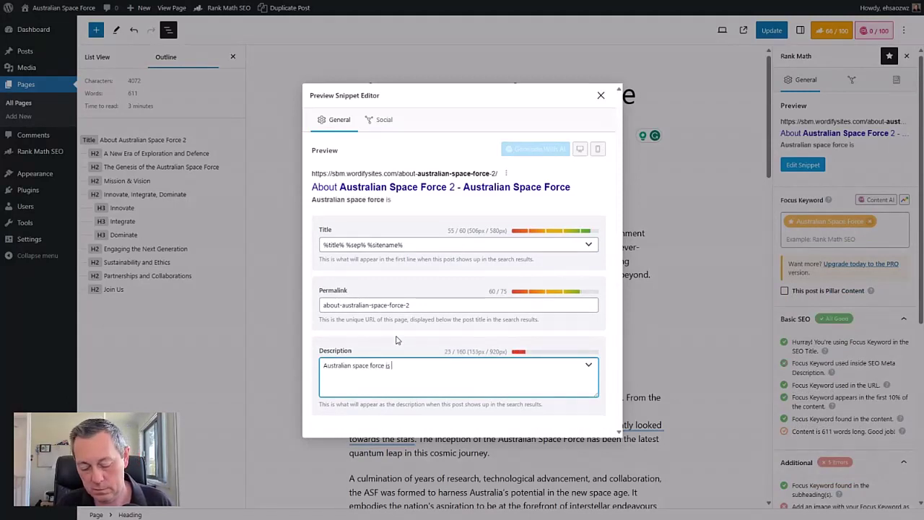
text(open for bu)
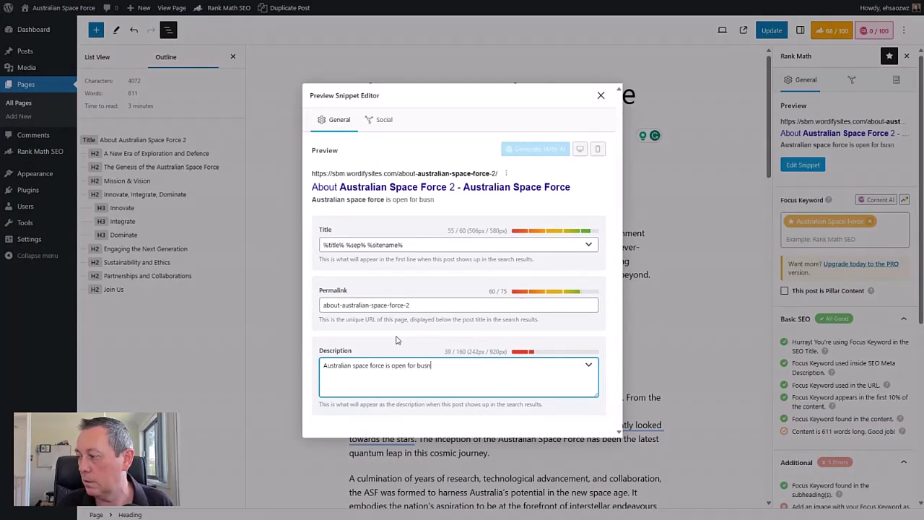
text(siness.)
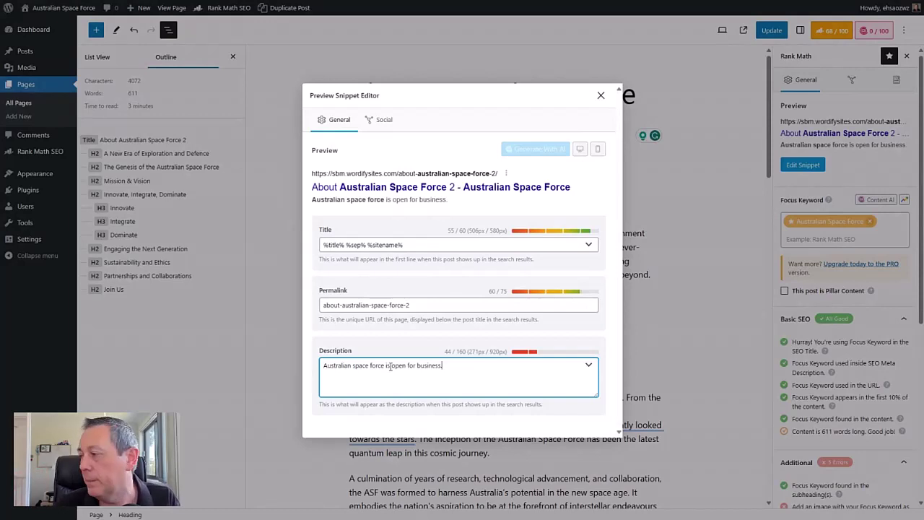
drag(327, 365, 454, 364)
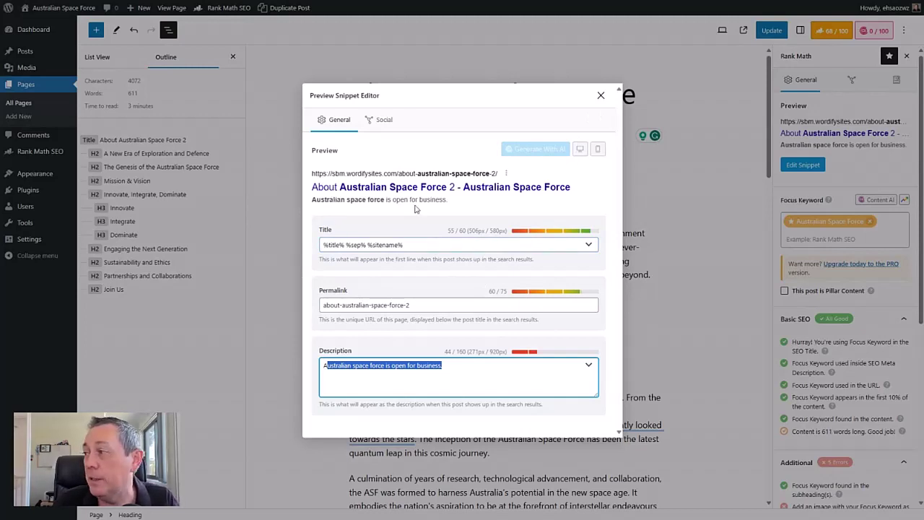
Compare how the page's image, title and description appear in the Facebook and Twitter share previews
click(384, 124)
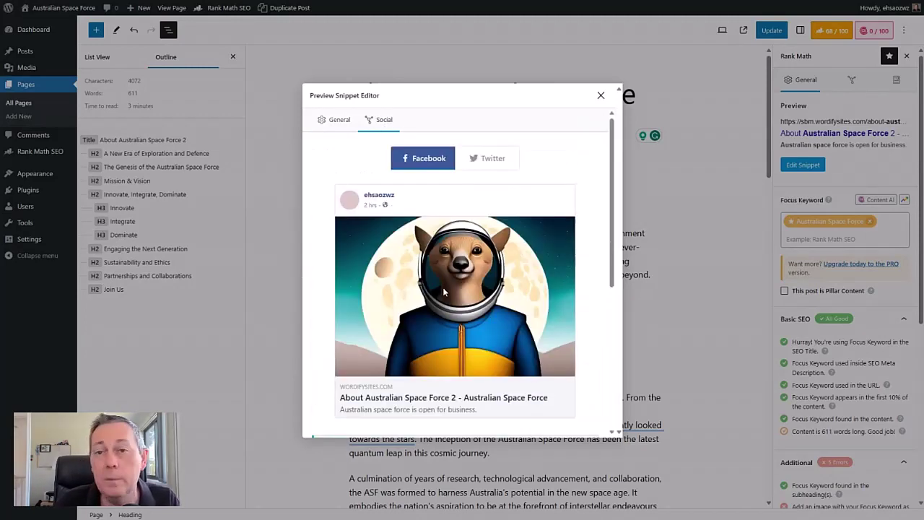
scroll(443, 287, down, 3)
scroll(434, 288, up, 3)
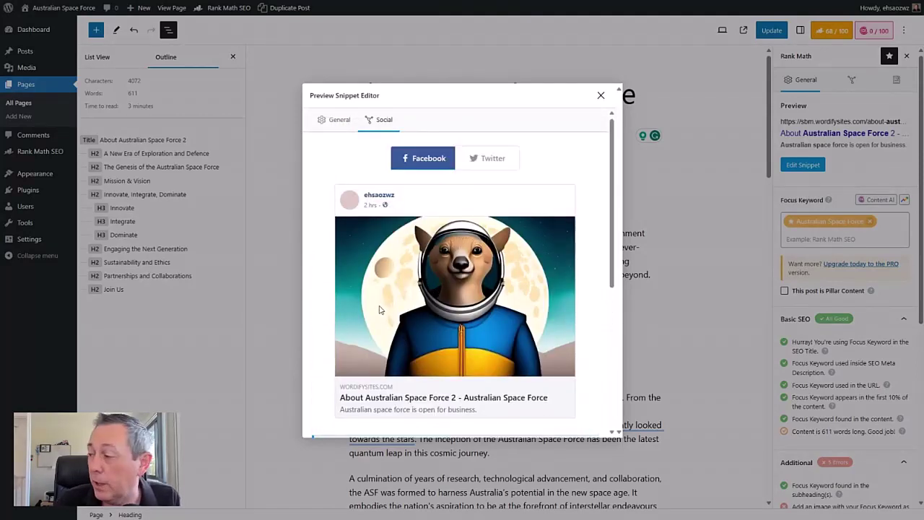
scroll(380, 309, down, 3)
scroll(381, 308, up, 3)
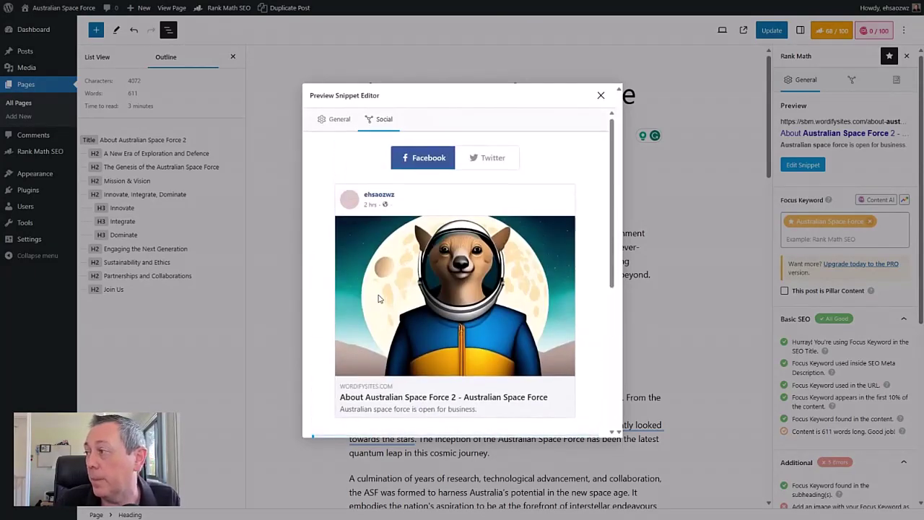
click(487, 163)
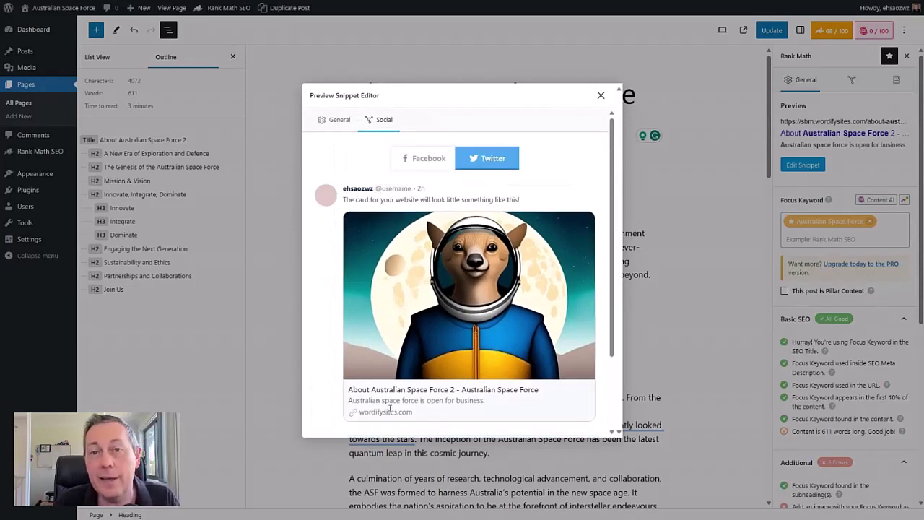
click(426, 164)
drag(342, 408, 490, 412)
click(502, 166)
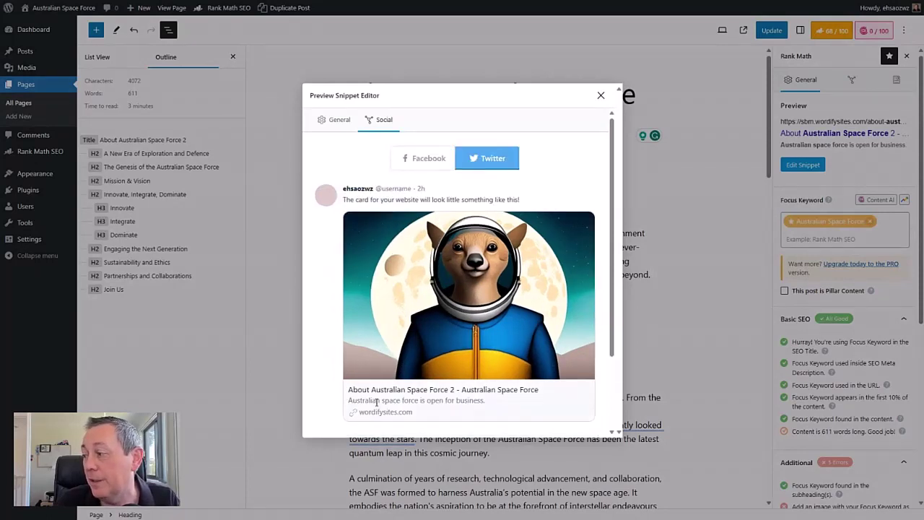
click(432, 163)
scroll(459, 323, down, 3)
scroll(433, 288, up, 3)
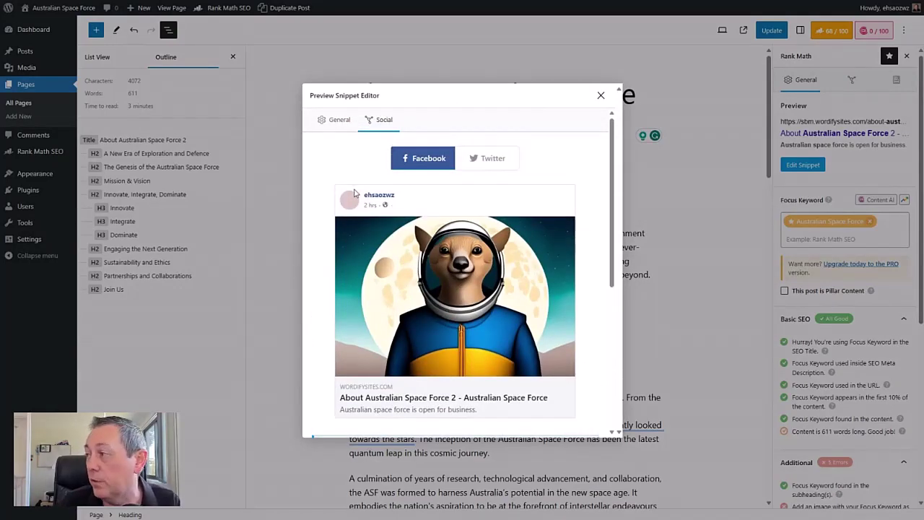
Check the general snippet against the social sharing title and description fields, then close the snippet editor
click(322, 121)
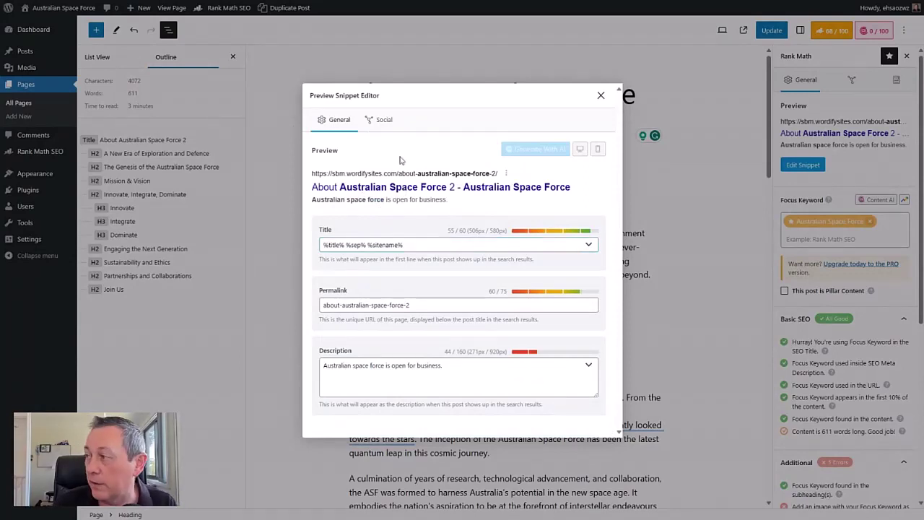
click(387, 121)
scroll(437, 296, down, 5)
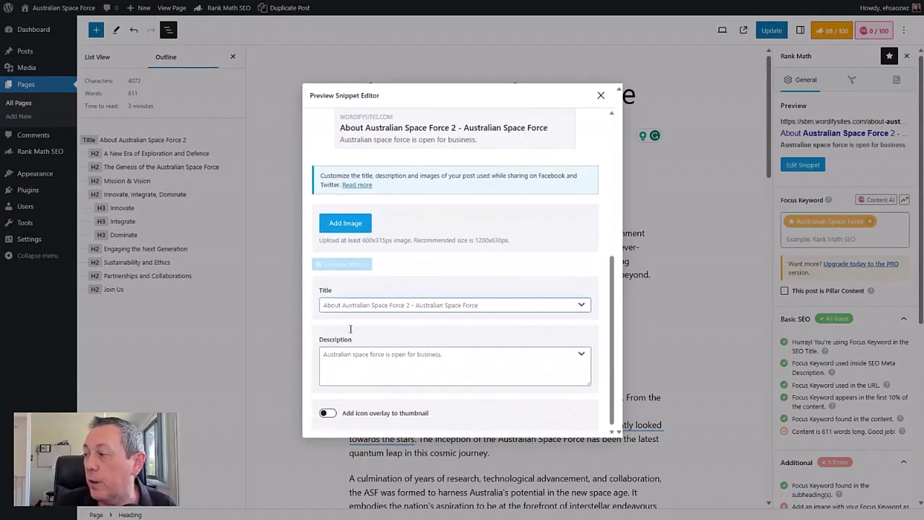
click(349, 357)
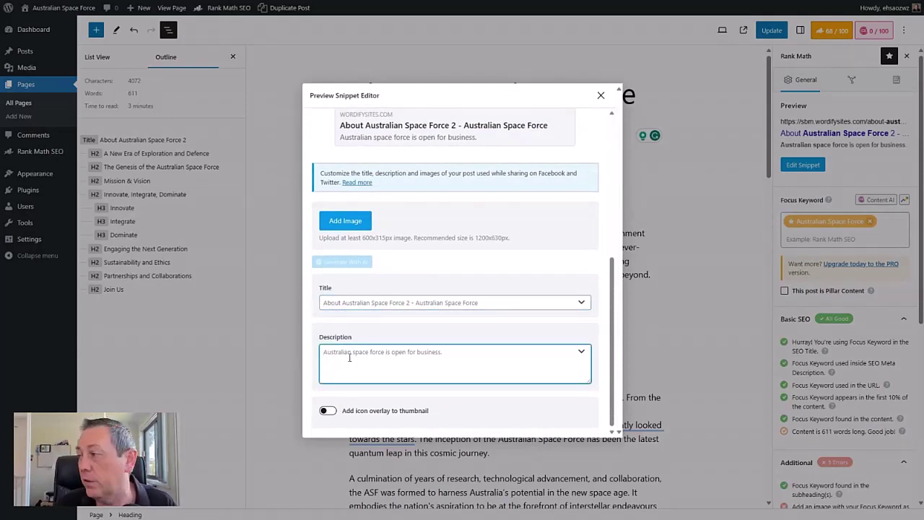
click(600, 95)
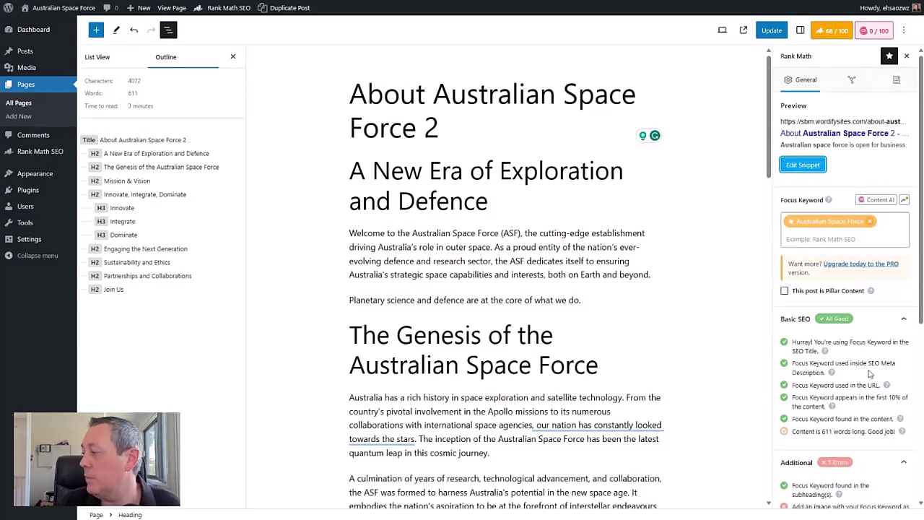
Review the Basic SEO and Additional checks and update the About Australian Space Force 2 page
scroll(826, 162, down, 3)
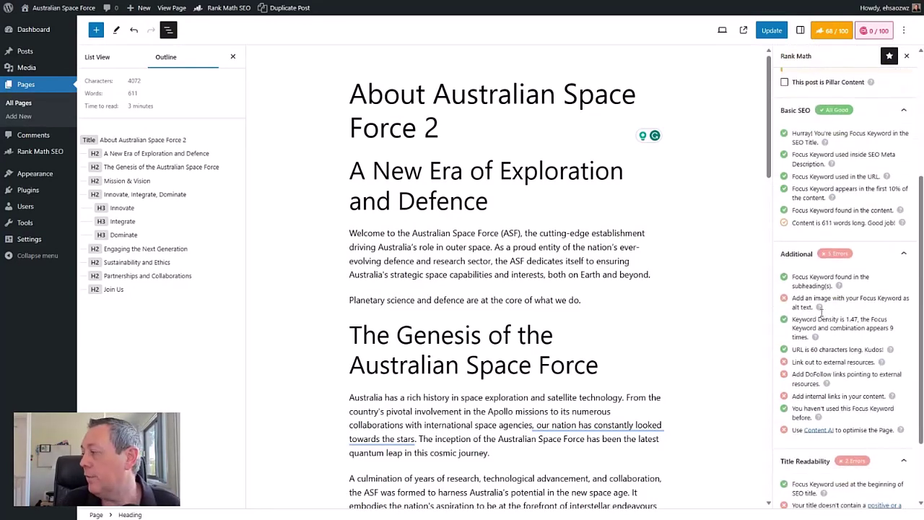
scroll(807, 337, up, 3)
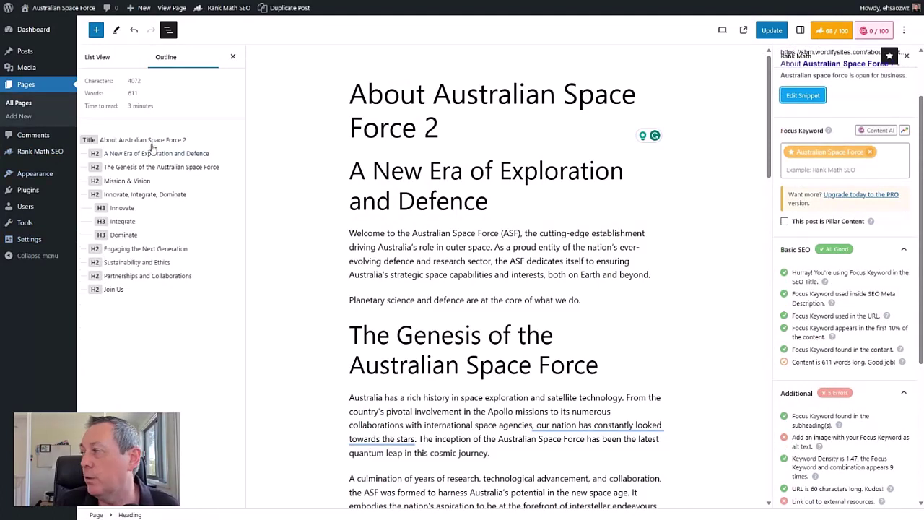
click(765, 31)
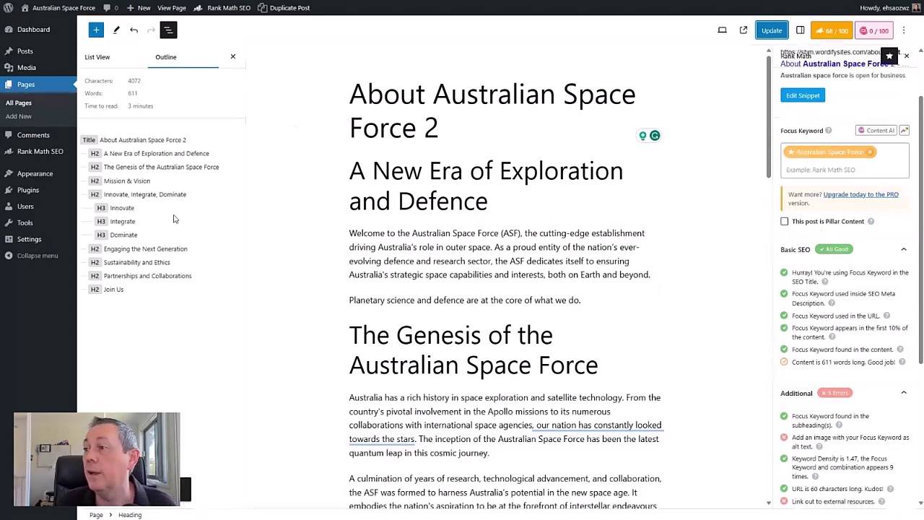
Open the post The Future of Removing Space Junk 1, view its Rank Math checks, and return to the posts list
click(21, 52)
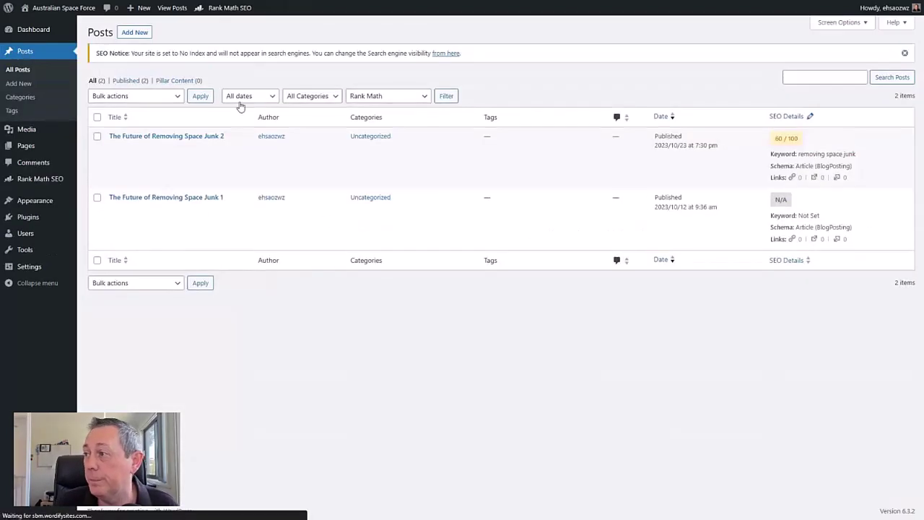
click(204, 199)
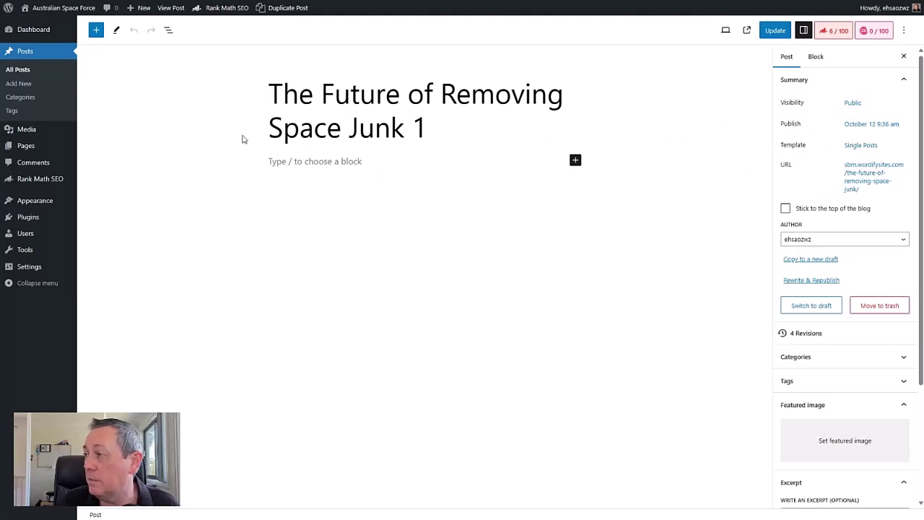
click(843, 30)
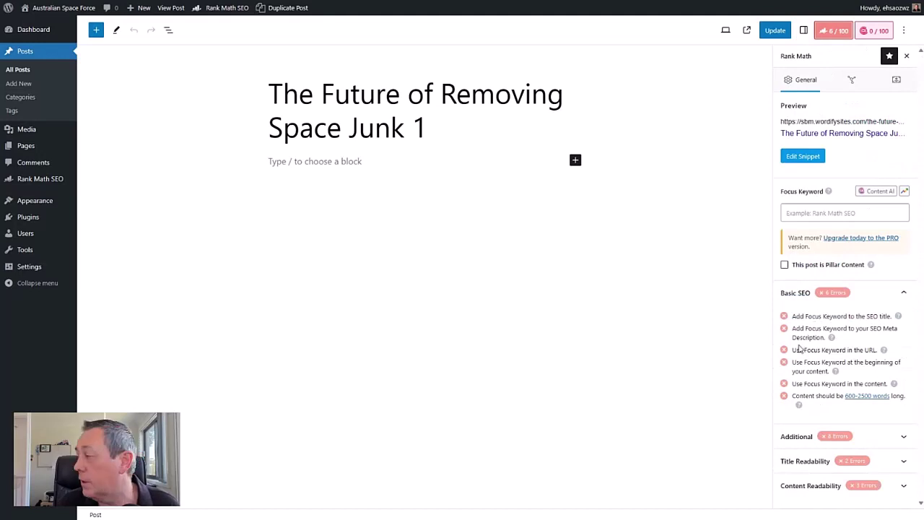
click(20, 72)
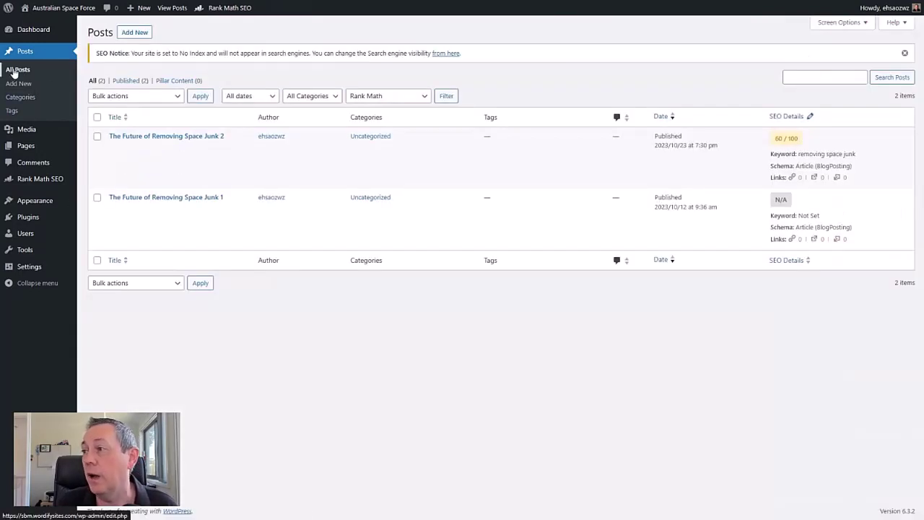
Open the post The Future of Removing Space Junk 2 with its Rank Math analysis and compare the focus keyword with the post title
click(178, 136)
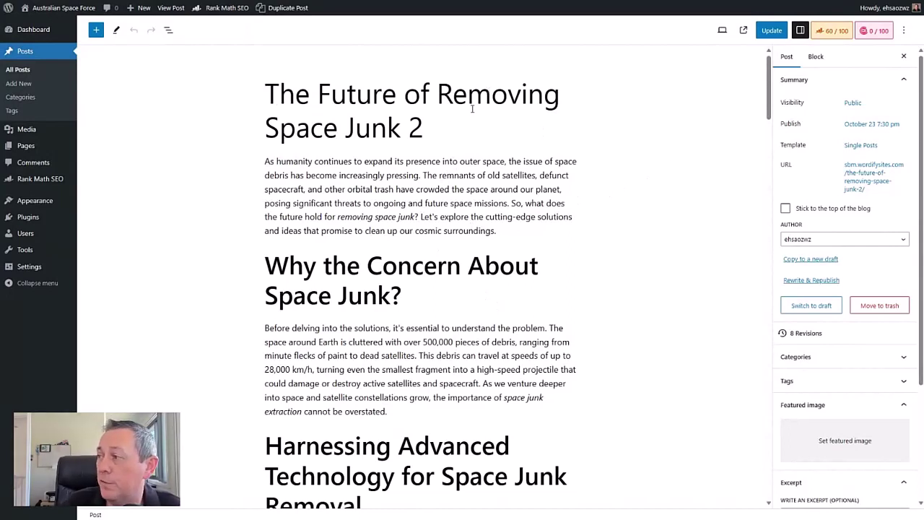
click(834, 31)
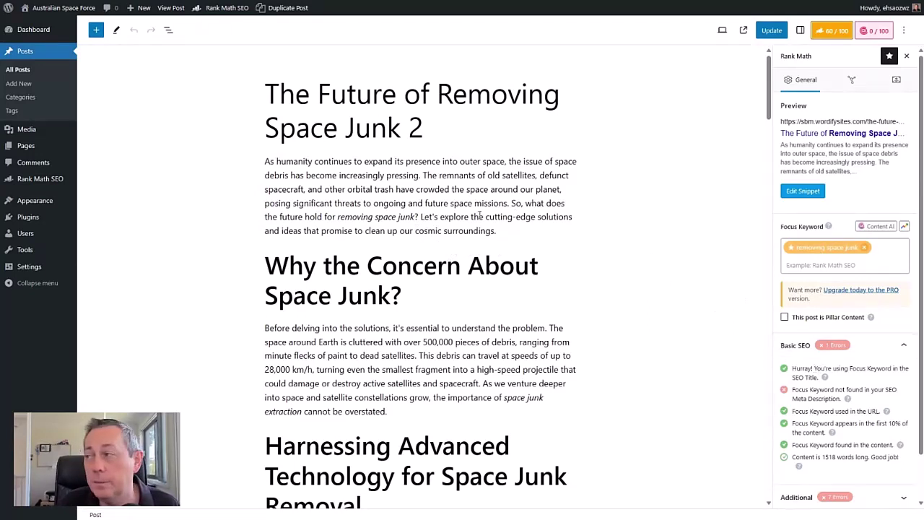
scroll(810, 411, down, 1)
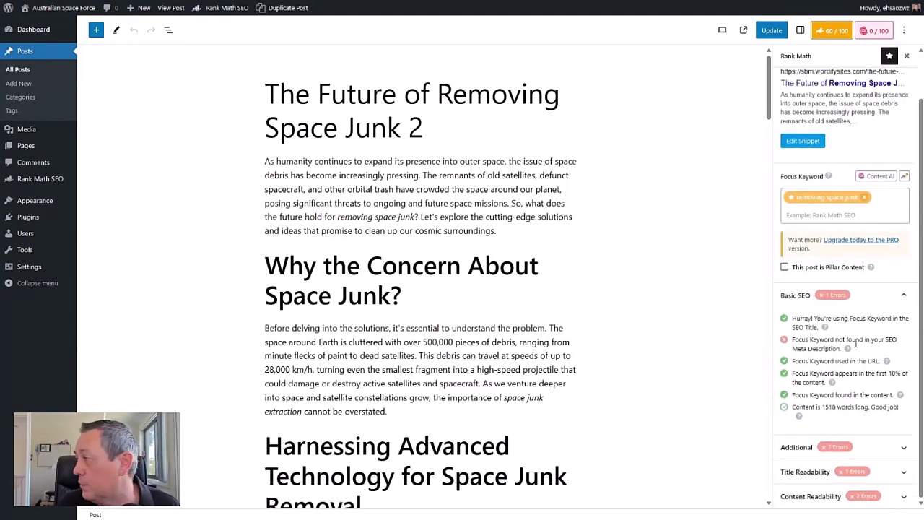
scroll(830, 325, up, 1)
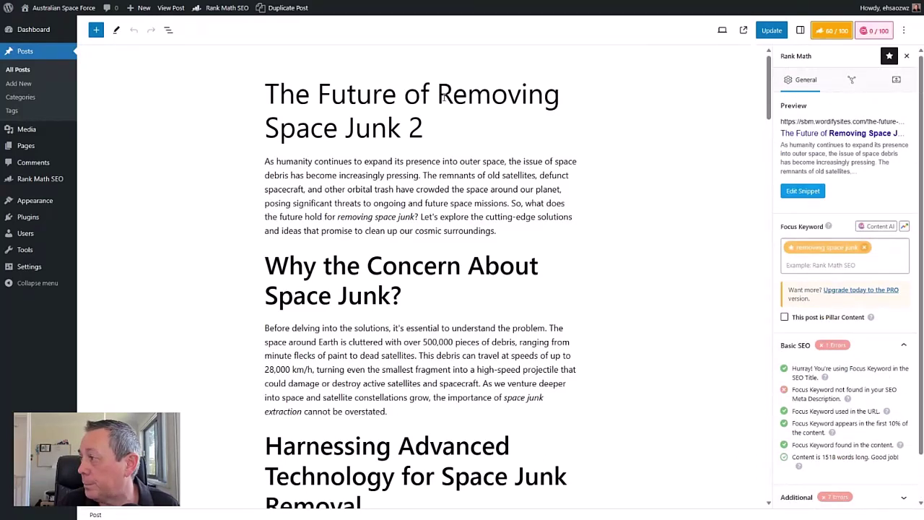
drag(442, 95, 399, 142)
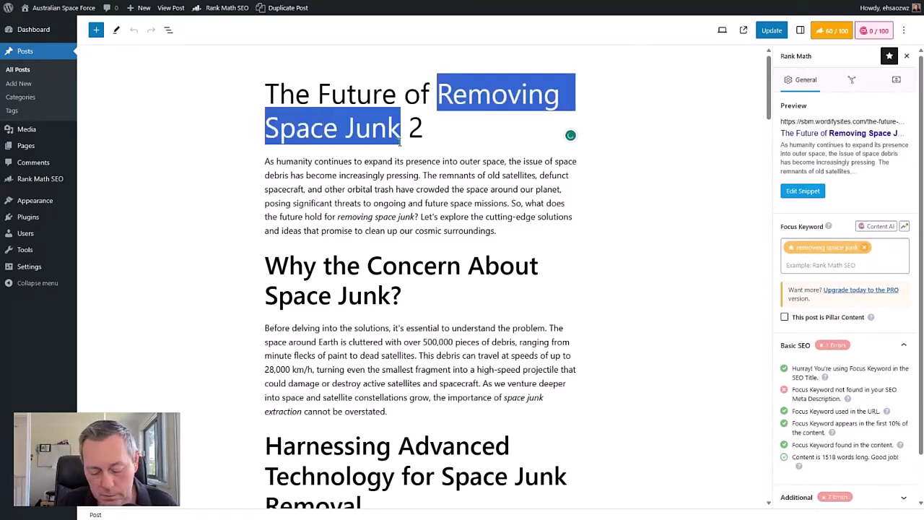
Open the post's snippet for editing and replace its title variable with "The Future of Removing Space Junk"
click(797, 190)
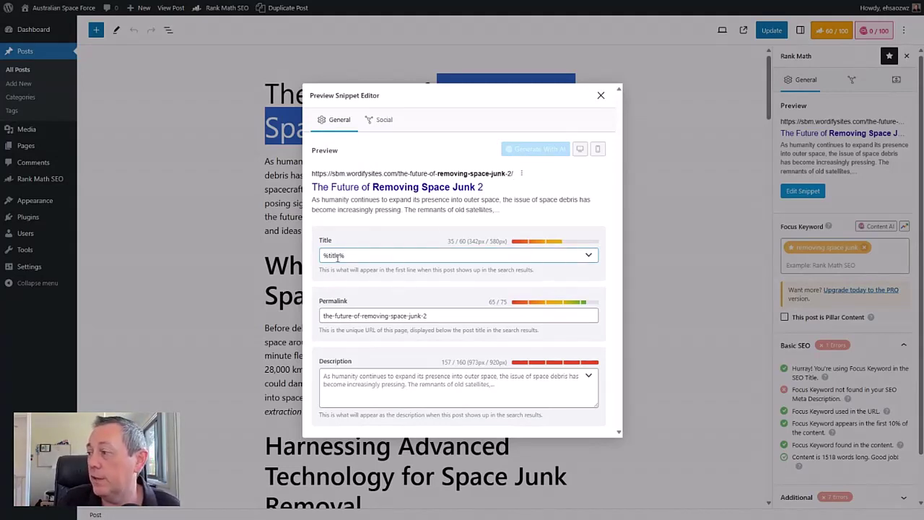
drag(354, 256, 315, 261)
text(The Future )
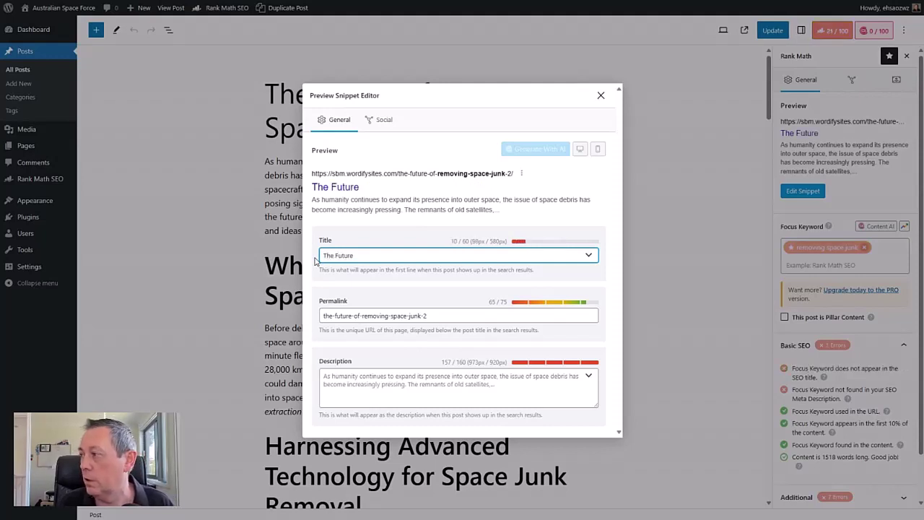
text(of Remov)
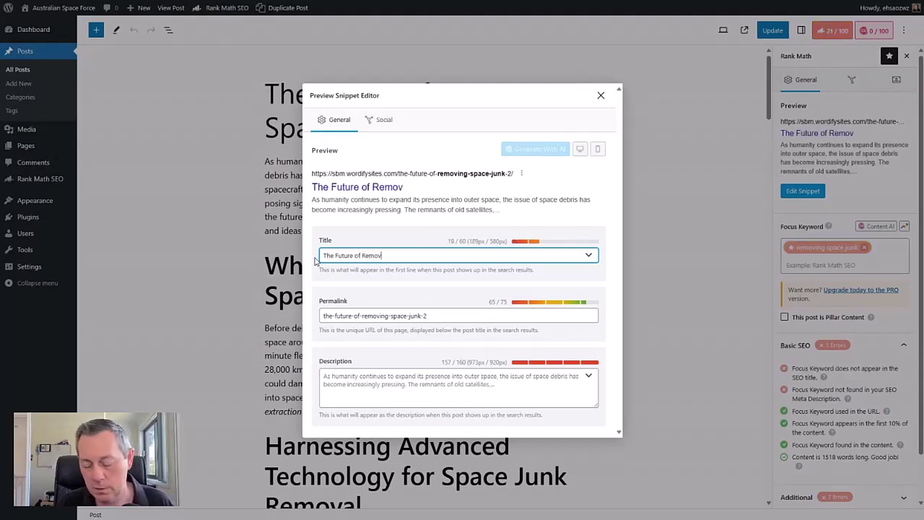
text(inf Spac)
key(BackSpace)
key(BackSpace)
key(BackSpace)
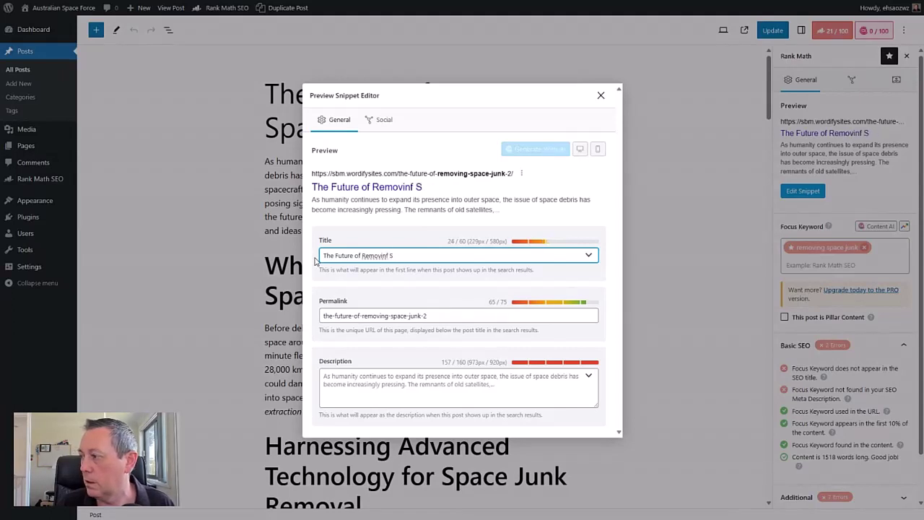
key(BackSpace)
key(BackSpace)
key(BackSpace)
text(g Space J)
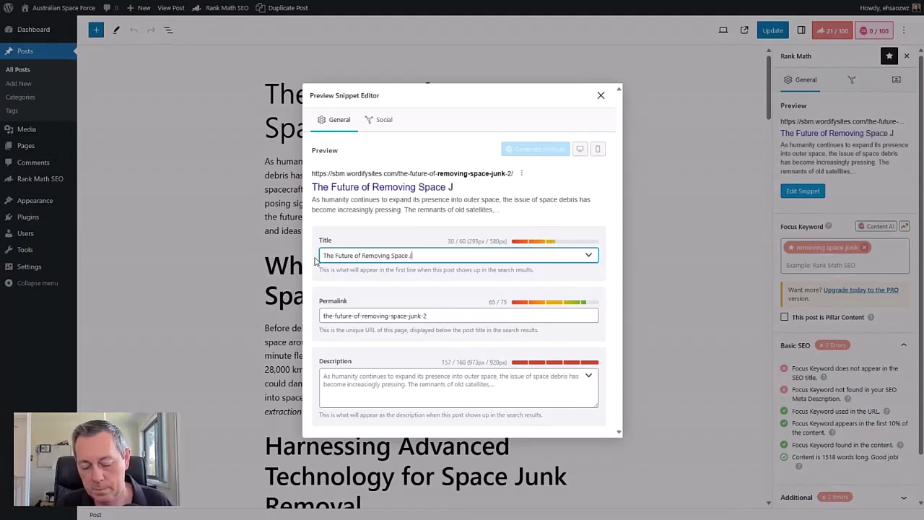
text(unk)
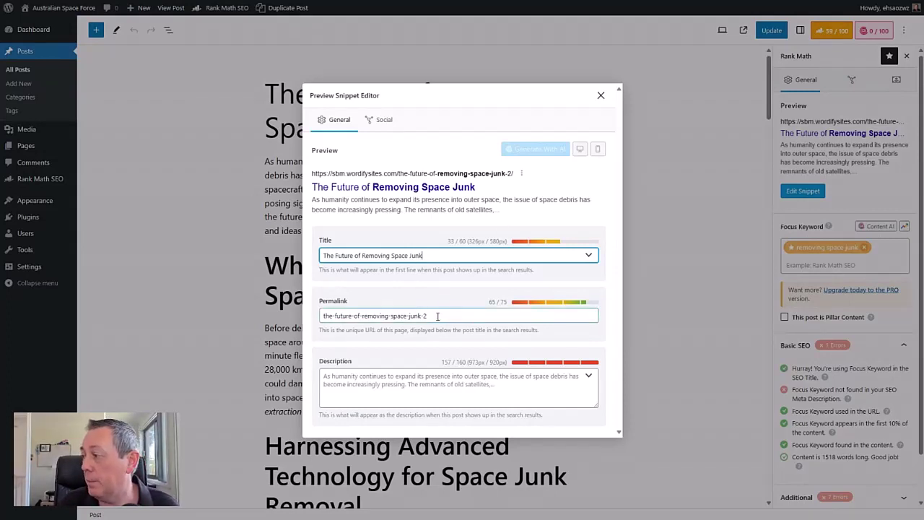
Close the snippet editor and copy the "Guarding the Galaxy" meta description paragraph from the end of the post
click(356, 389)
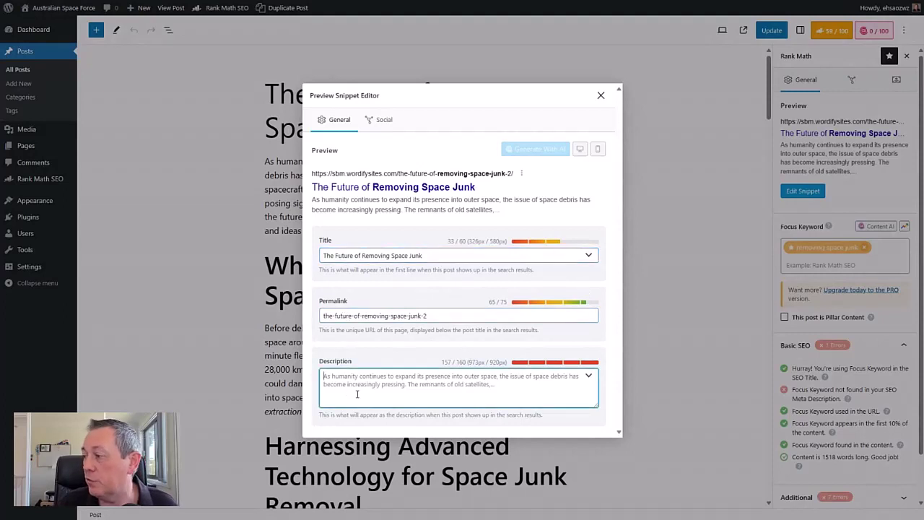
drag(352, 96, 379, 96)
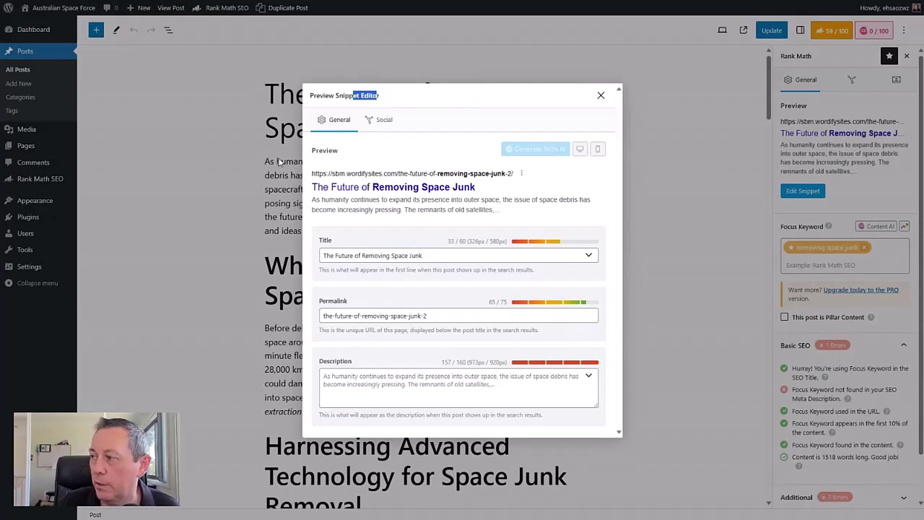
click(600, 95)
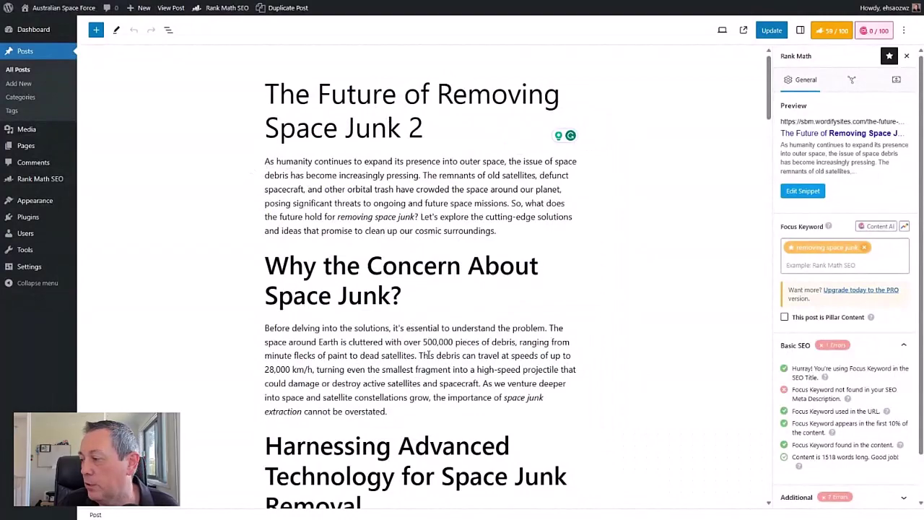
scroll(428, 355, down, 20)
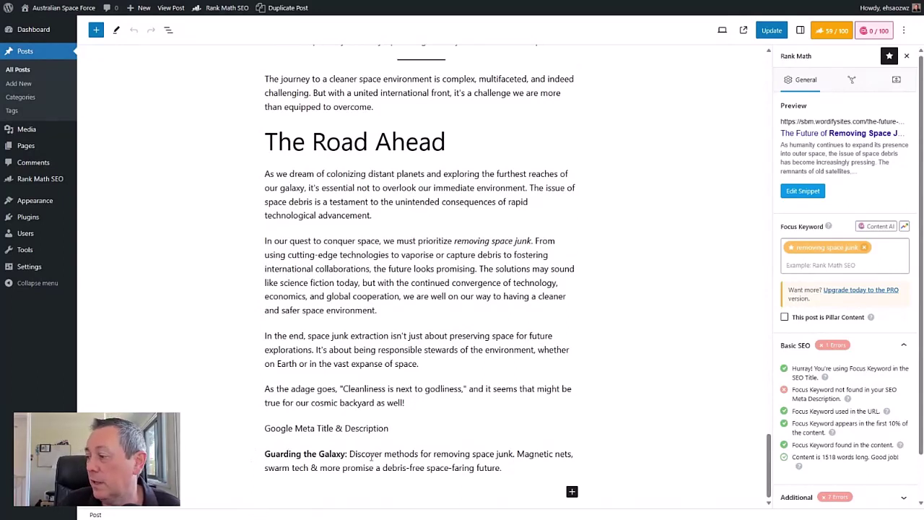
scroll(503, 469, up, 1)
click(370, 488)
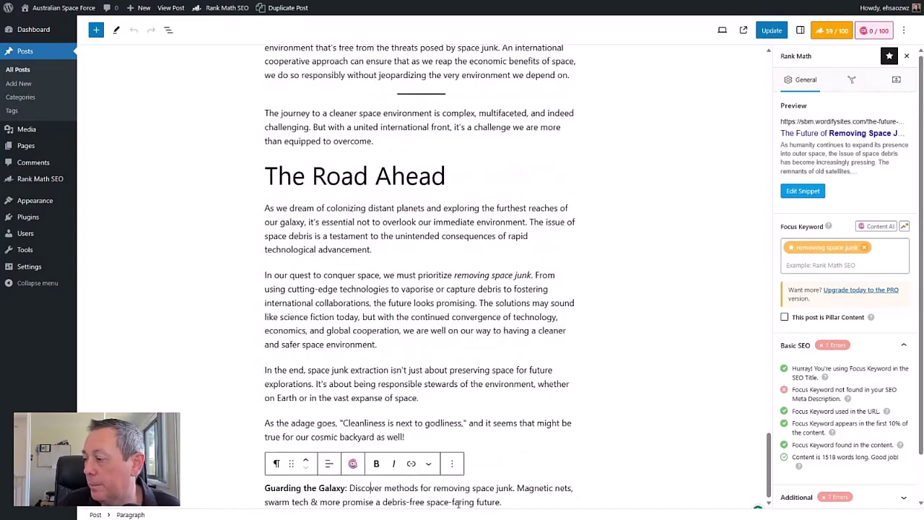
drag(502, 502, 254, 496)
key(ctrl+c)
Set the snippet description to "Guarding the Galaxy: Discover methods for removing space junk. Magnetic nets, swarm tech & more promise a debris-free space-faring future."
scroll(404, 361, up, 12)
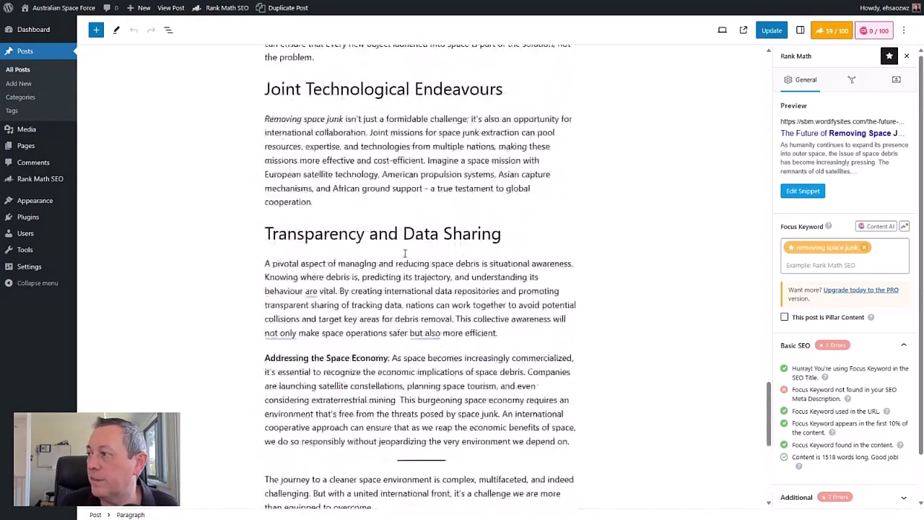
scroll(334, 192, up, 15)
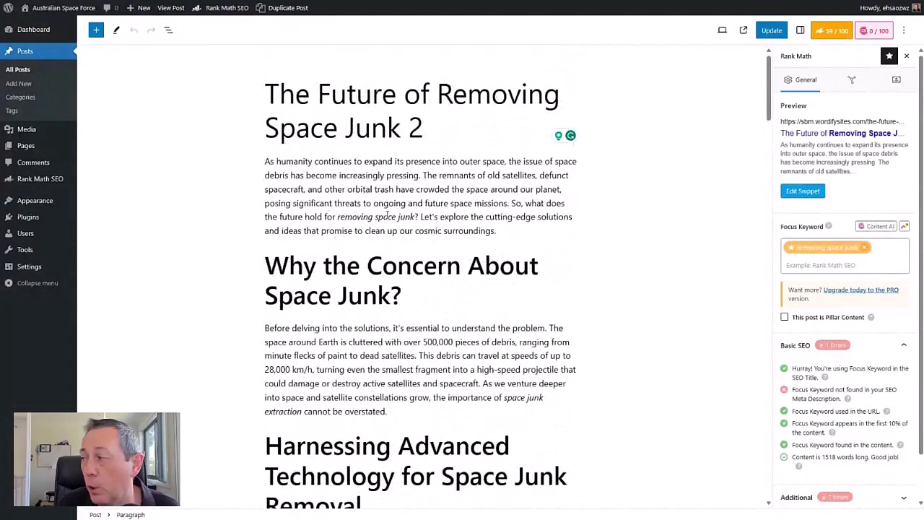
click(804, 191)
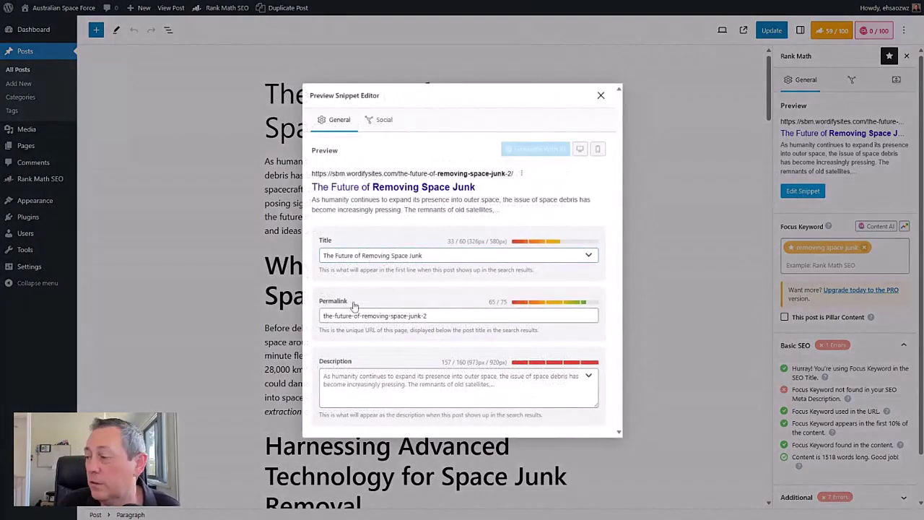
click(359, 380)
key(ctrl+v)
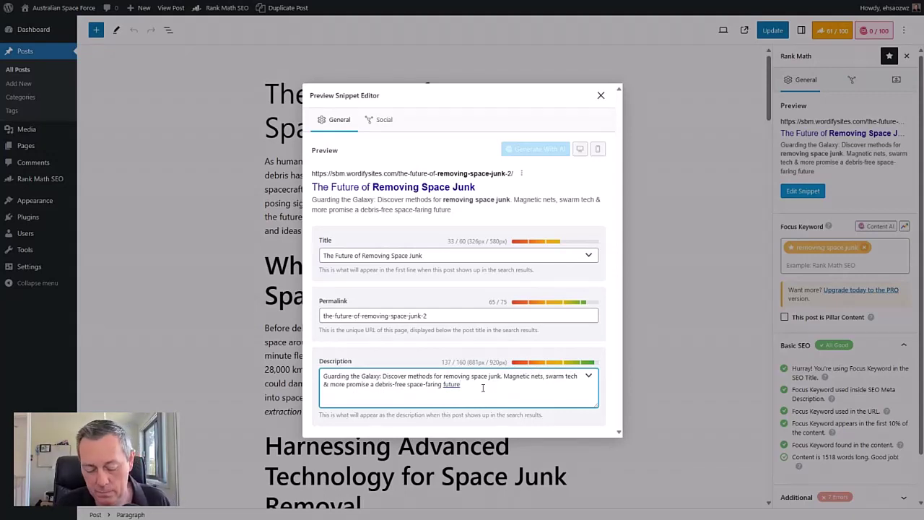
text(.)
key(ctrl+v)
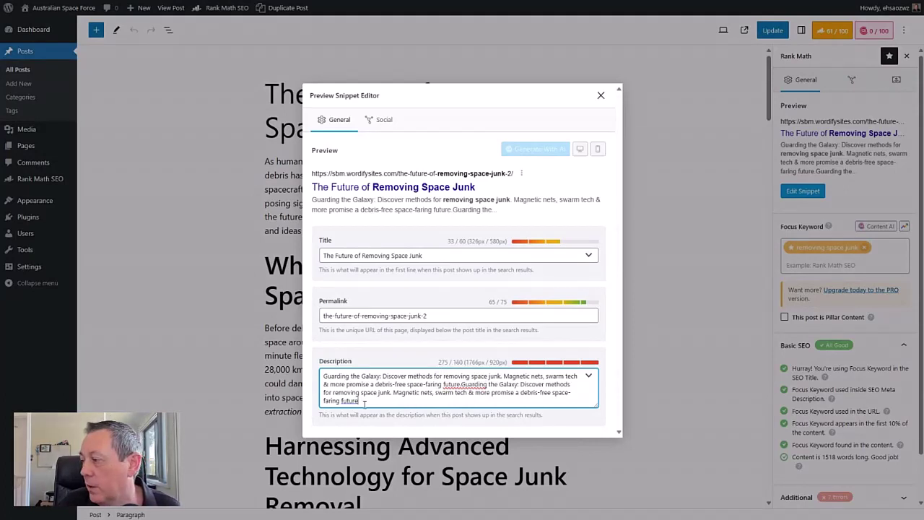
drag(411, 404, 462, 384)
key(BackSpace)
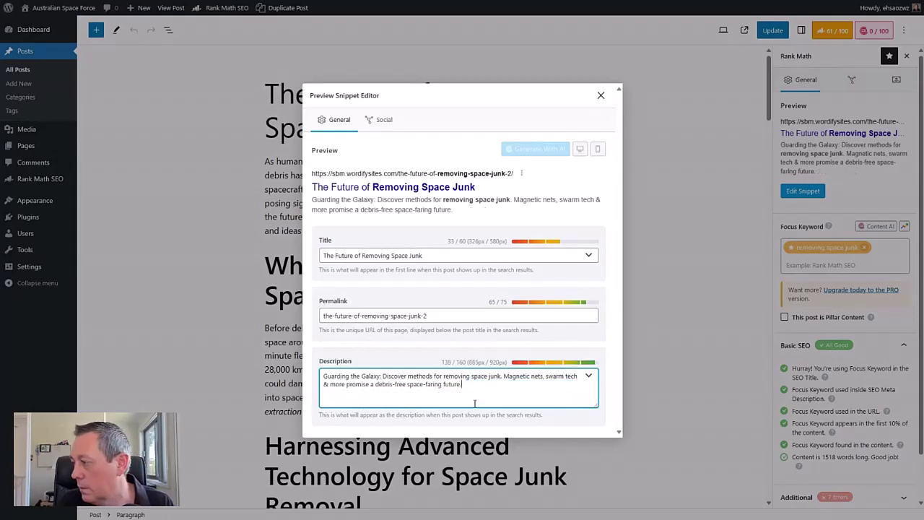
key(BackSpace)
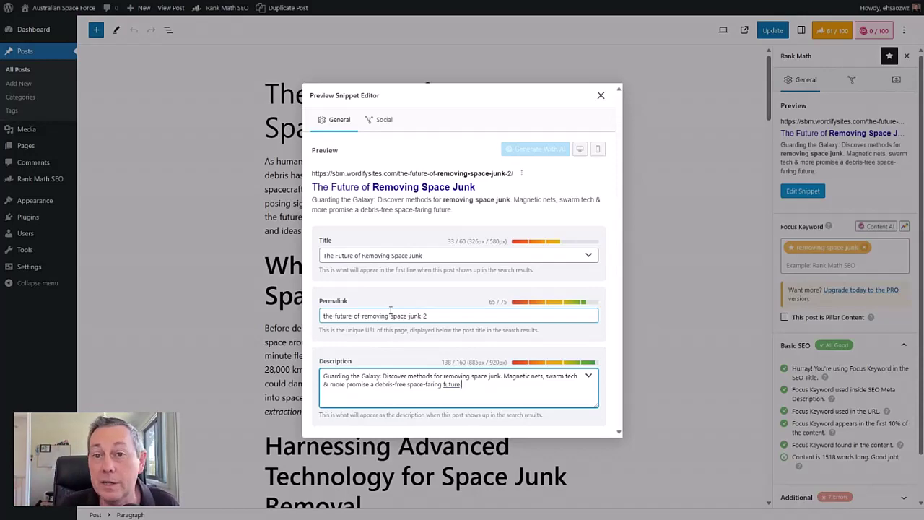
click(600, 95)
Expand the Additional SEO checks and compare the focus keyword check for subheadings with the headings in the post
scroll(806, 393, down, 1)
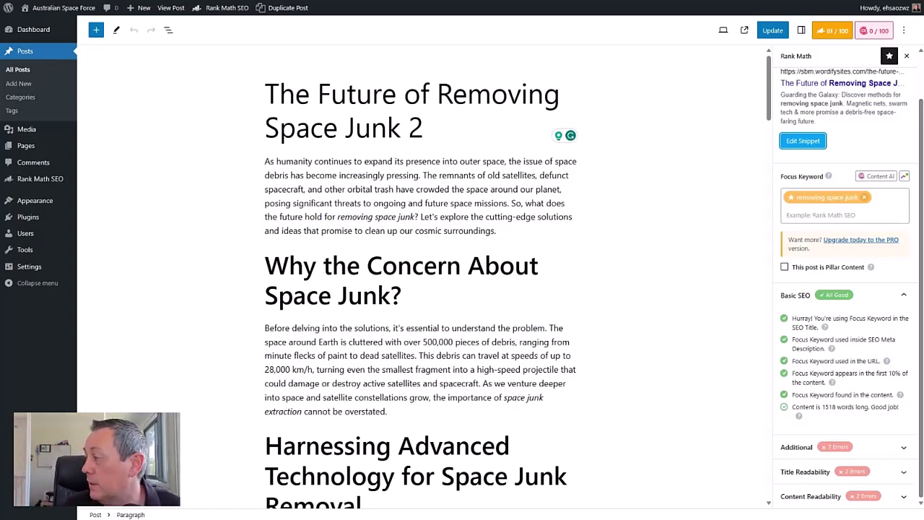
click(903, 446)
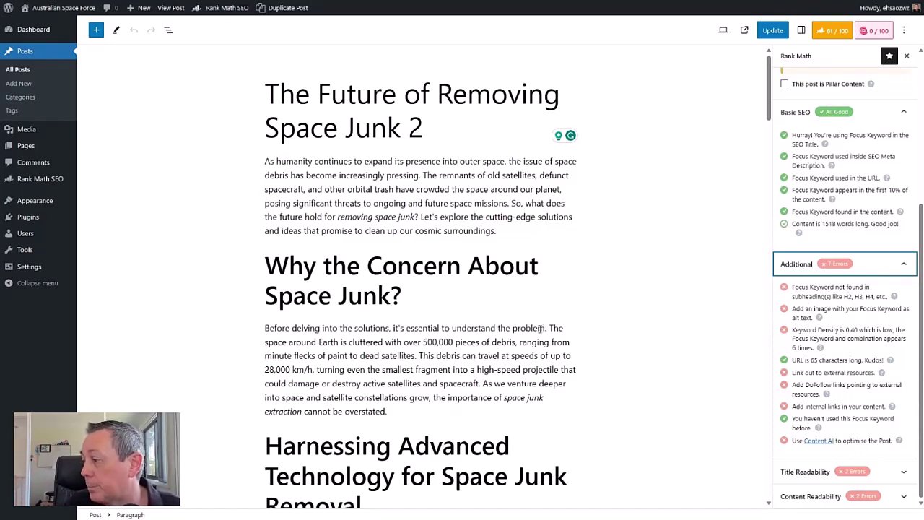
scroll(541, 328, down, 2)
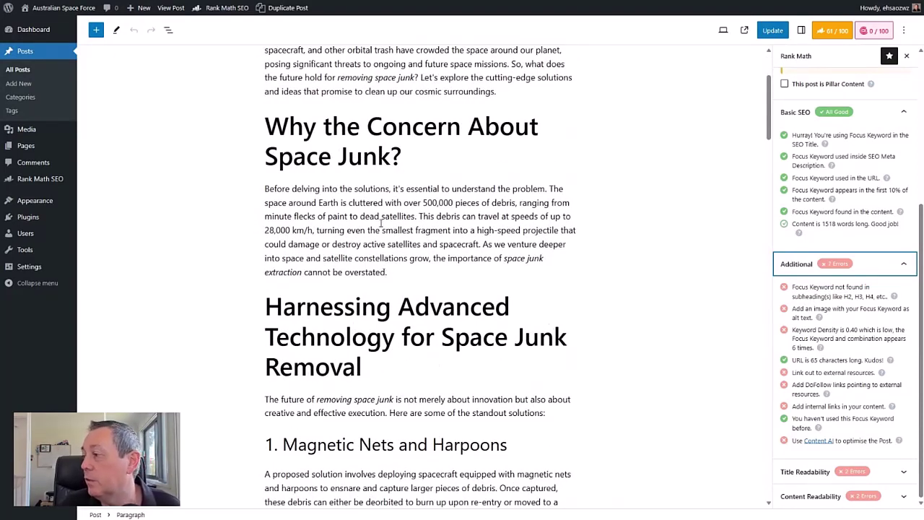
scroll(418, 339, up, 2)
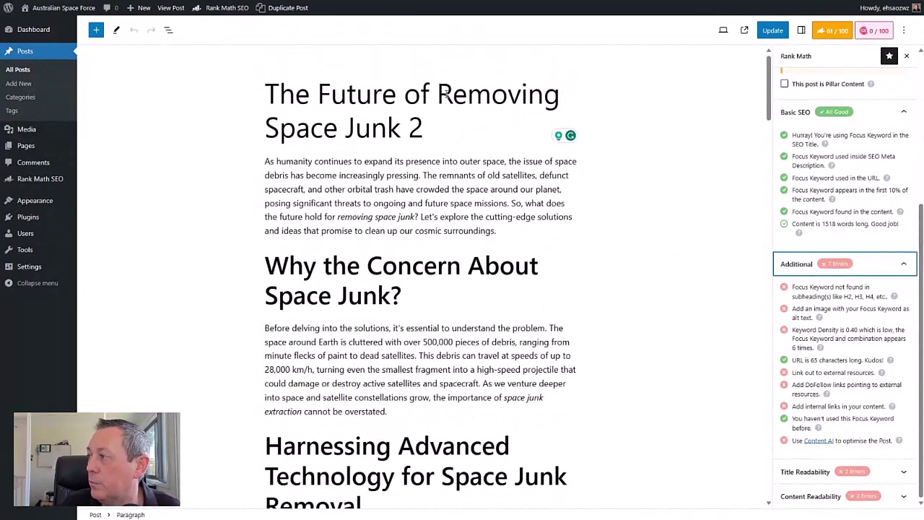
Insert "Removing" before "Space Junk" in the "Why the Concern About Space Junk?" heading to match the focus keyword from the post title
drag(438, 94, 400, 128)
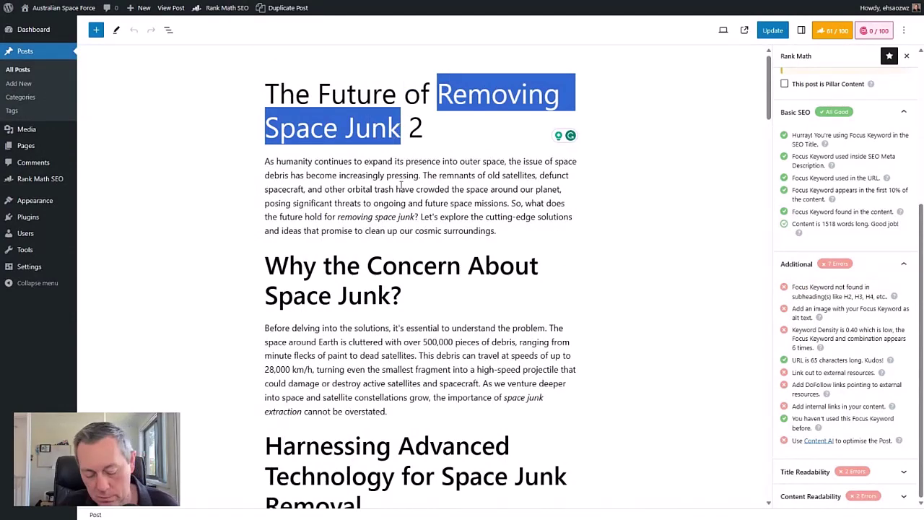
scroll(447, 328, down, 3)
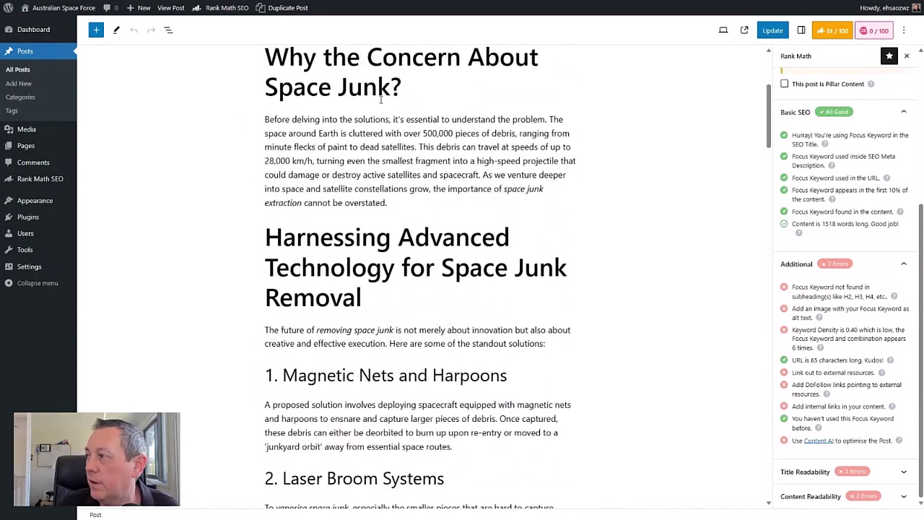
triple_click(268, 86)
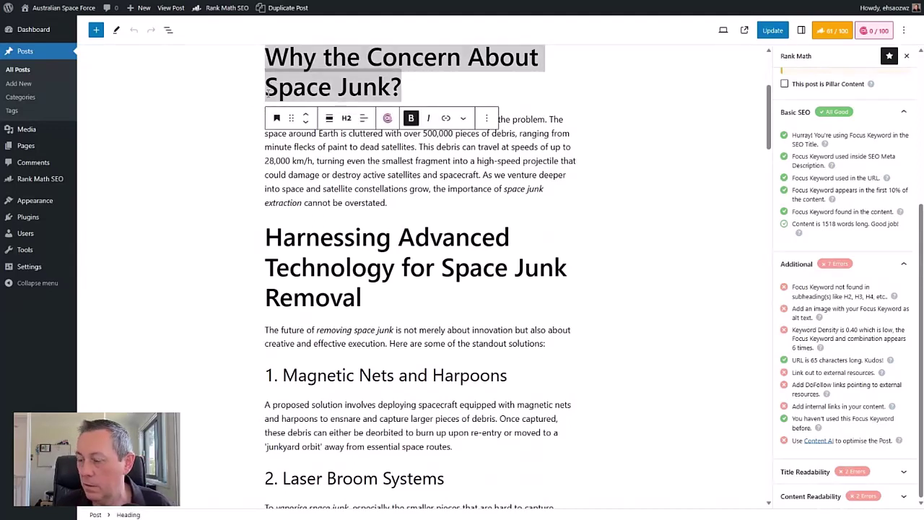
text(Removing)
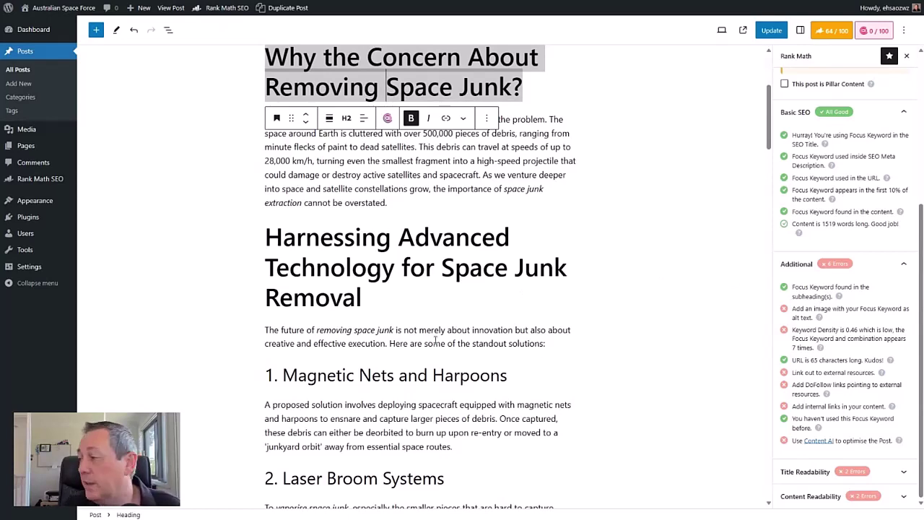
Add an Image block after the paragraph ending "cannot be overstated" and open the media library for it
scroll(436, 340, down, 2)
scroll(432, 336, up, 2)
click(420, 217)
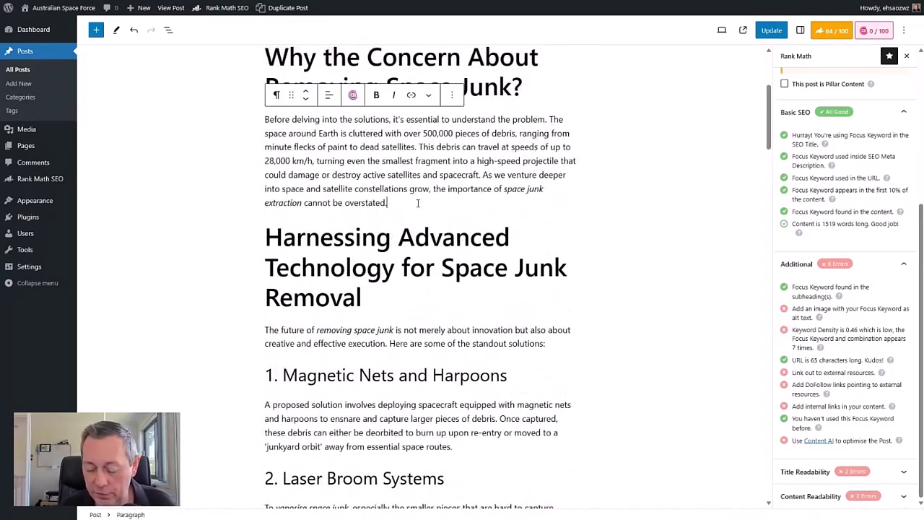
key(Return)
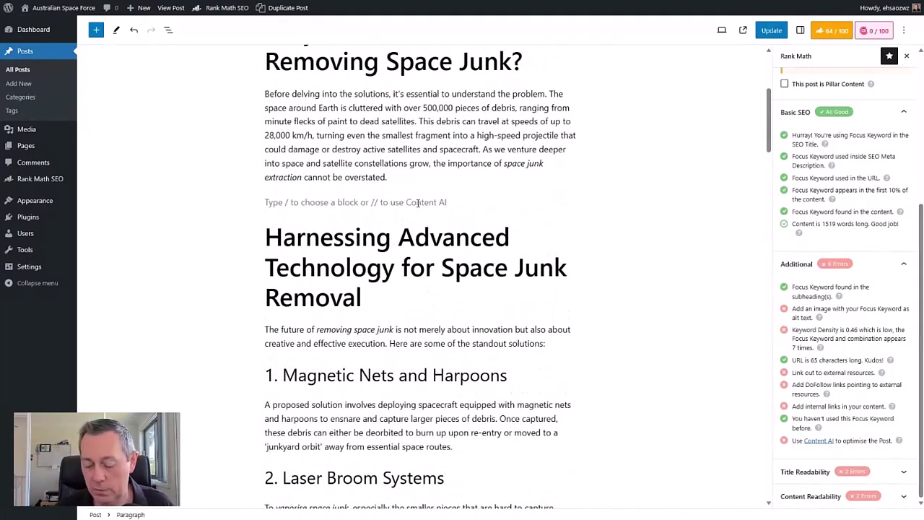
text(/image)
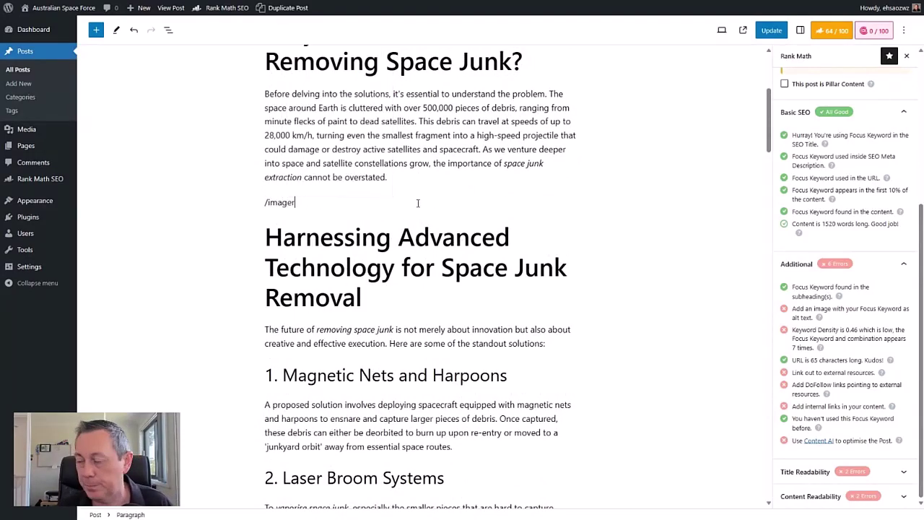
key(Return)
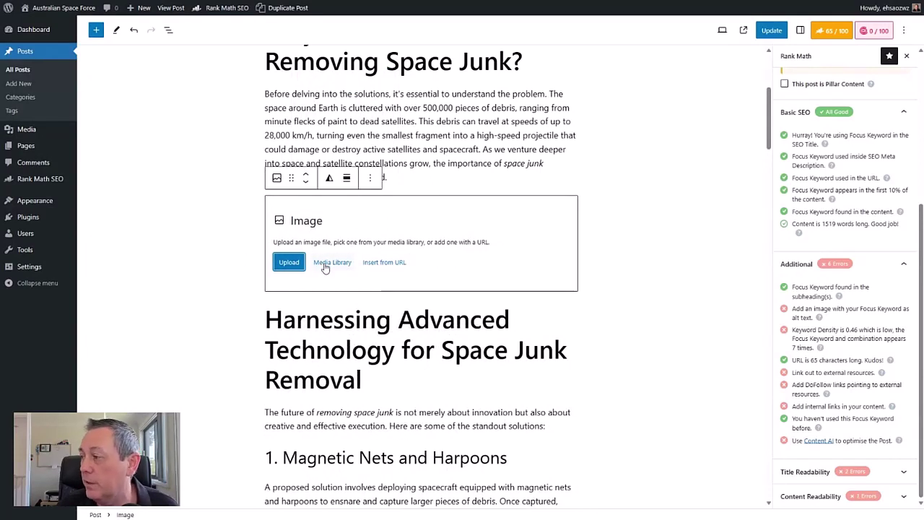
click(332, 262)
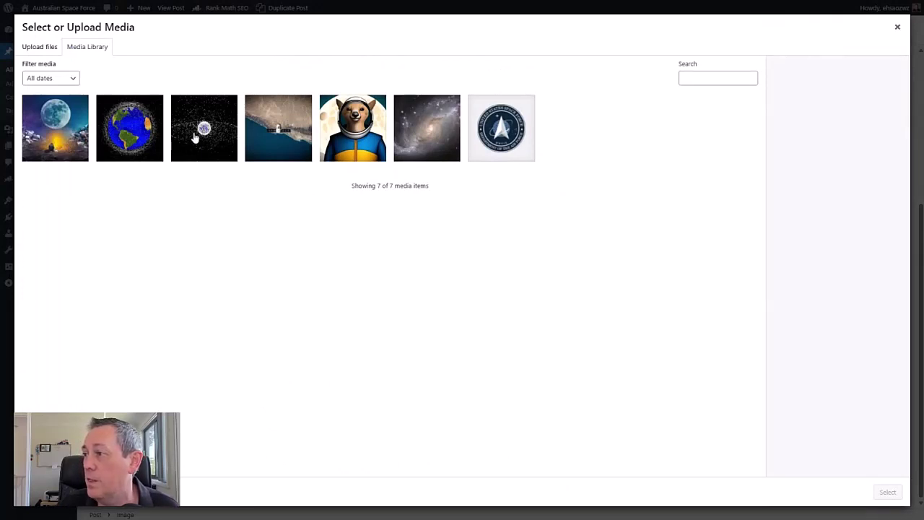
Choose the image removing-space-junk-featured-iamge.jpg, set its alt text to "Removing Space Junk", and insert it into the post
click(62, 138)
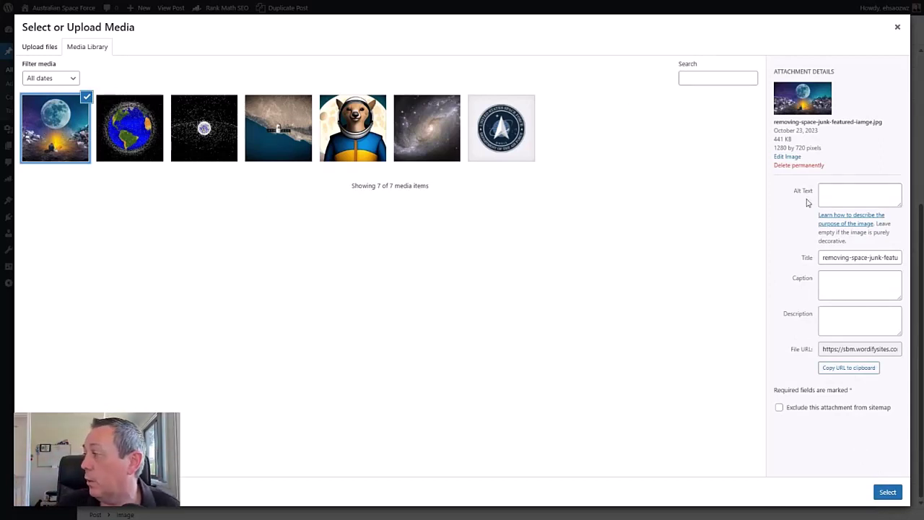
click(855, 197)
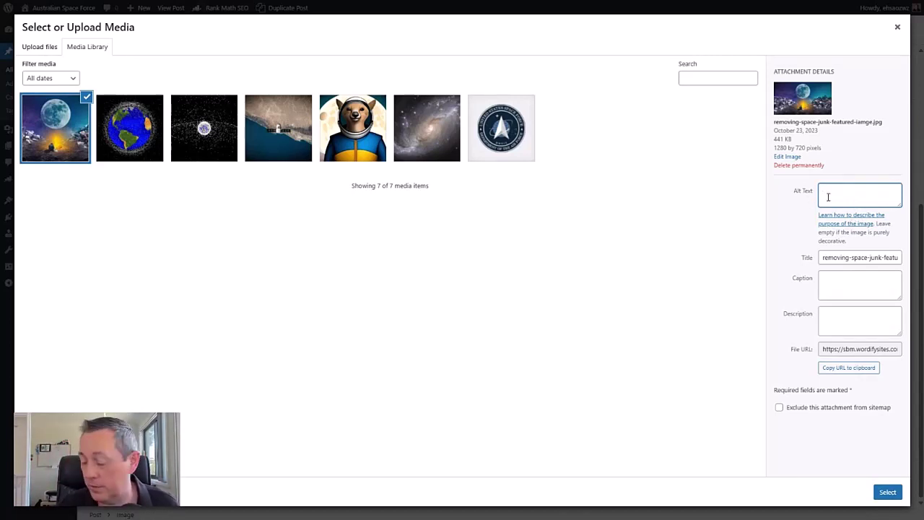
text(Spa)
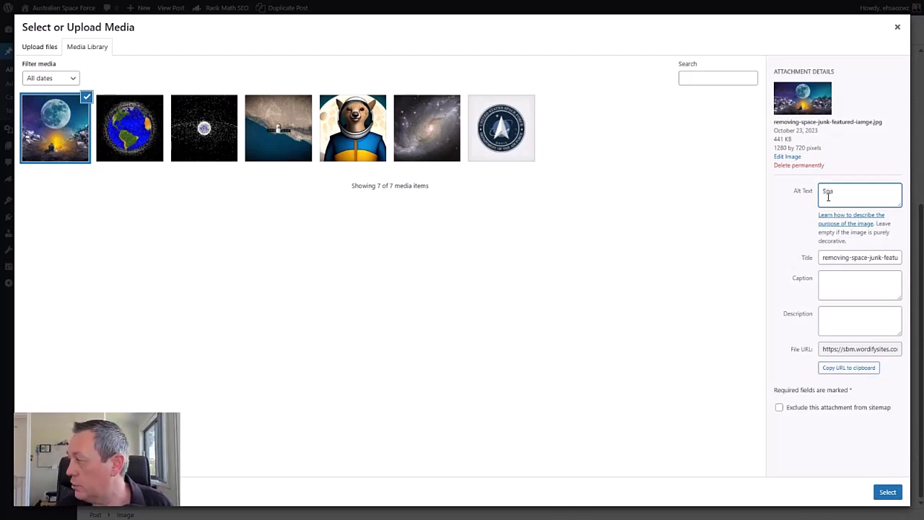
text(ce Junk)
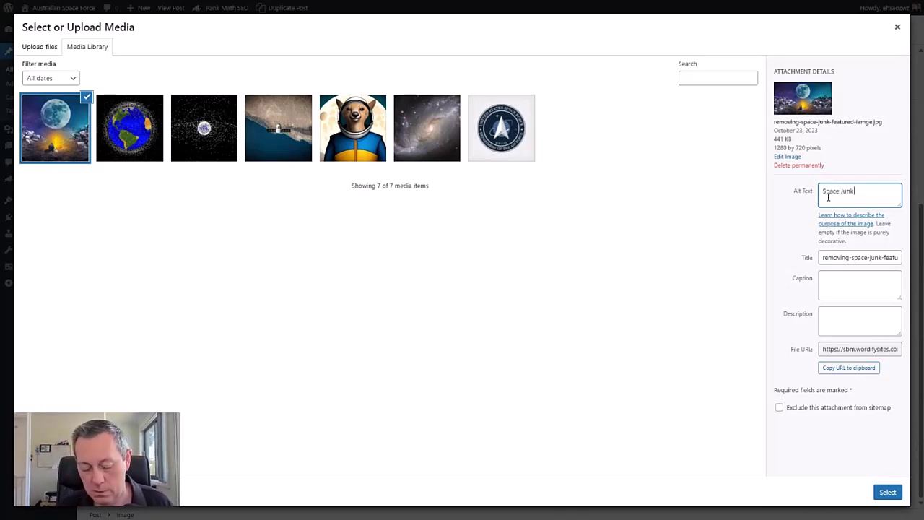
text( removal)
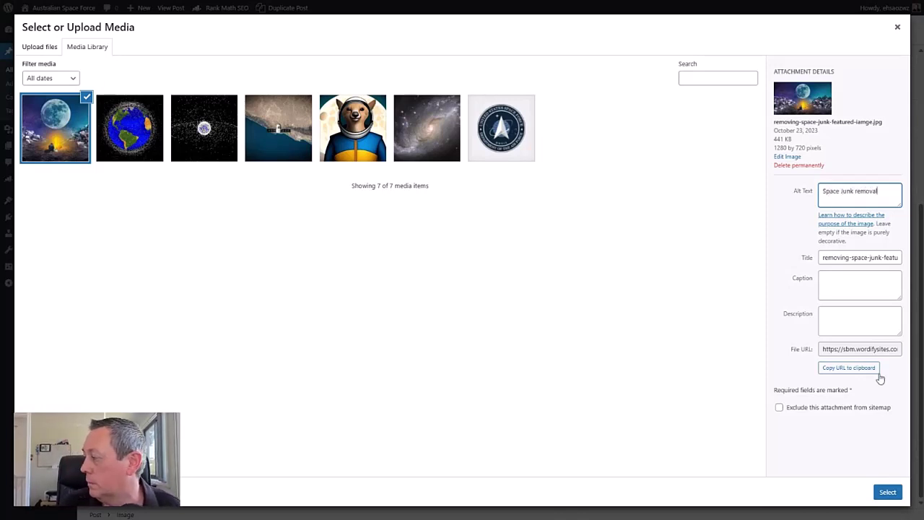
drag(887, 195, 758, 198)
text(Removing Sp)
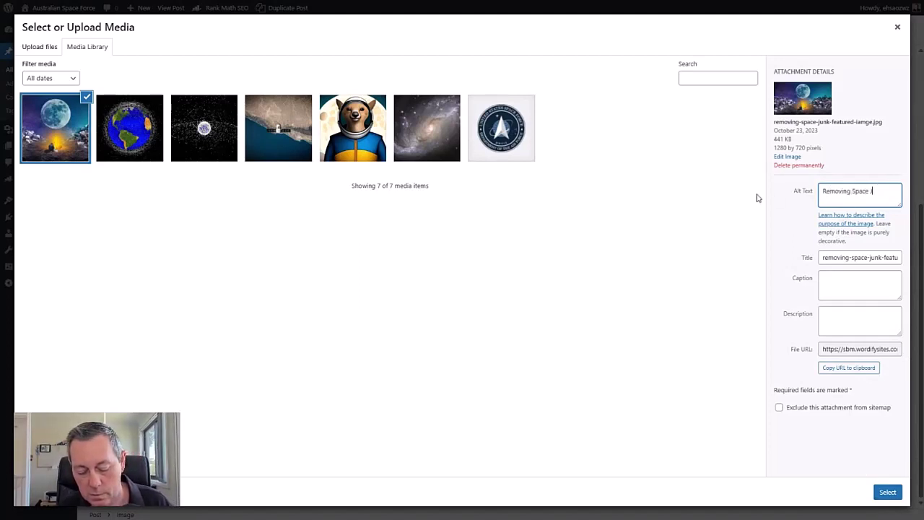
text(ace Junk)
click(887, 492)
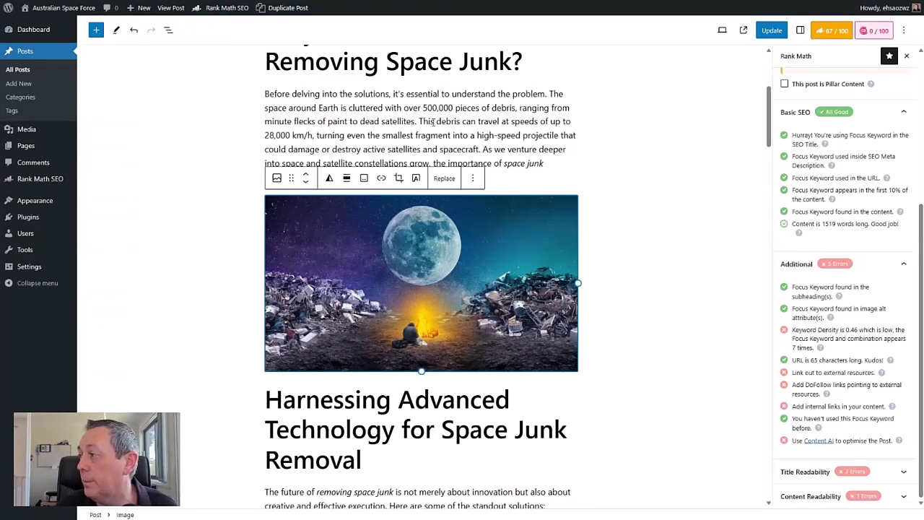
drag(436, 121, 460, 121)
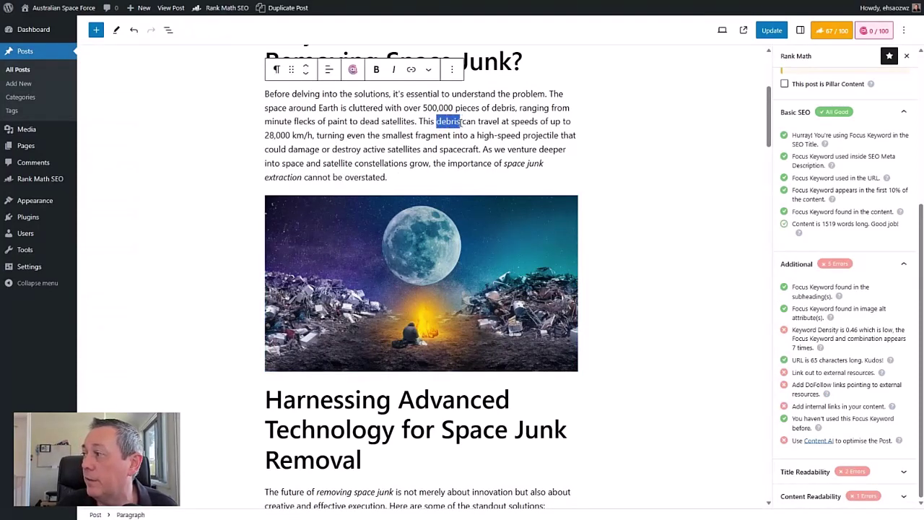
click(411, 69)
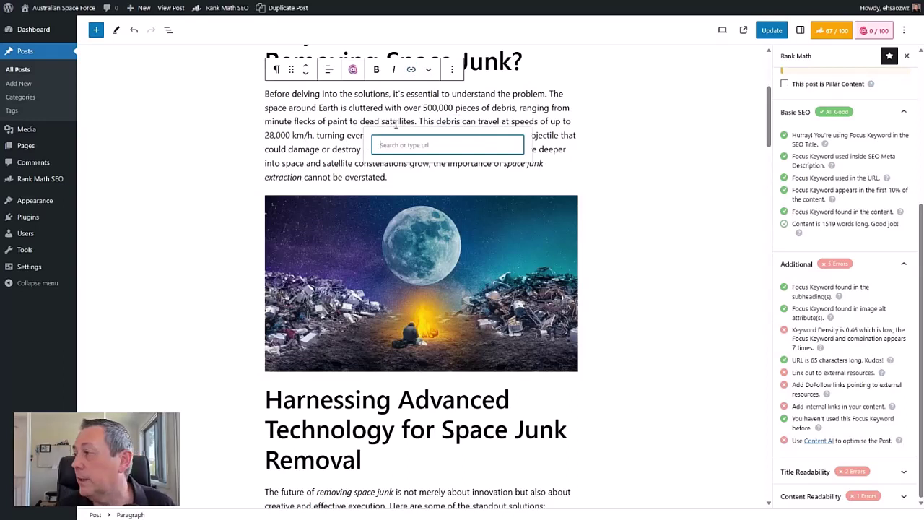
text(http)
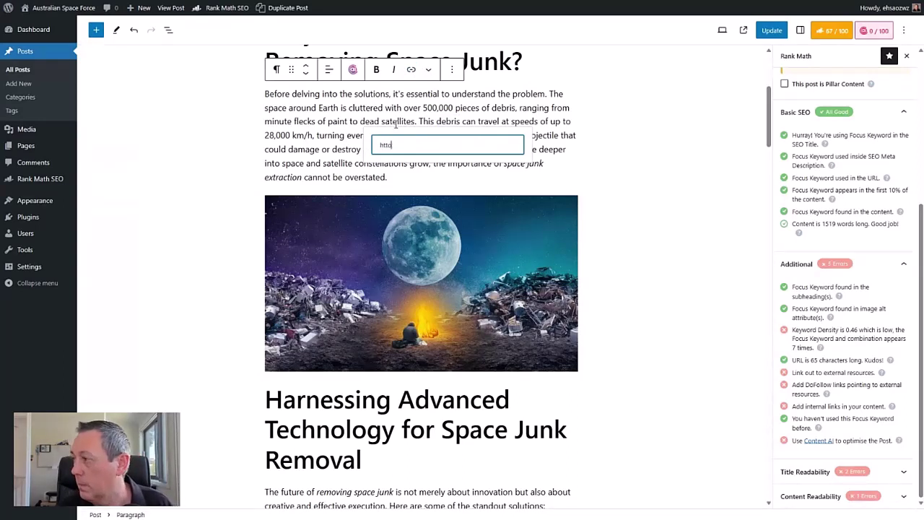
text(s://)
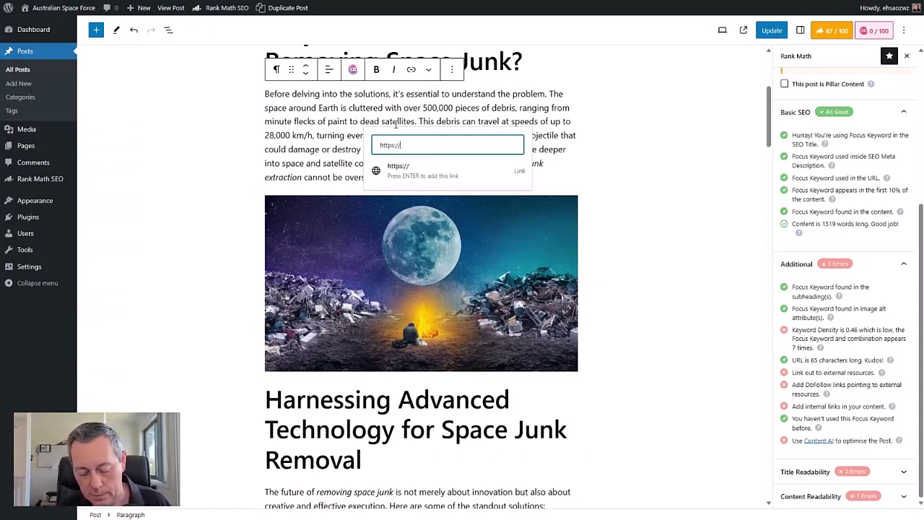
text(bbc.co.uk)
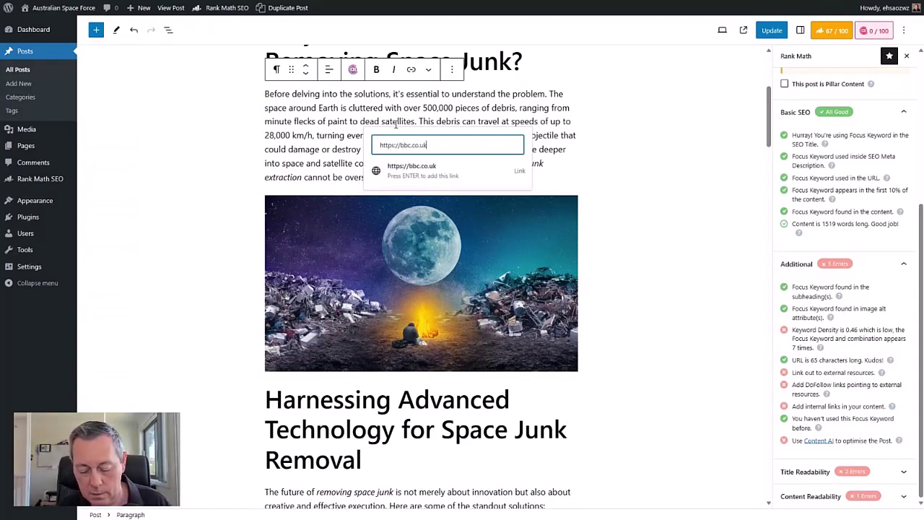
text(/space)
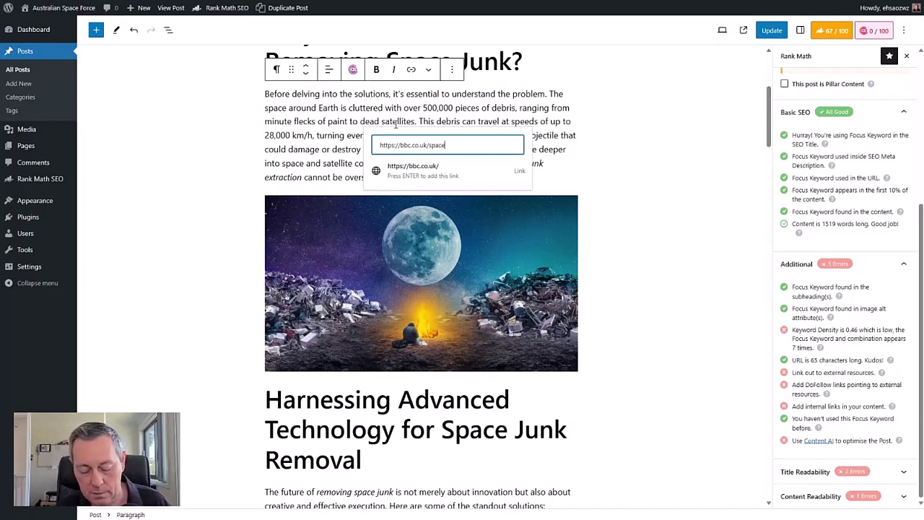
text(-junk)
key(Return)
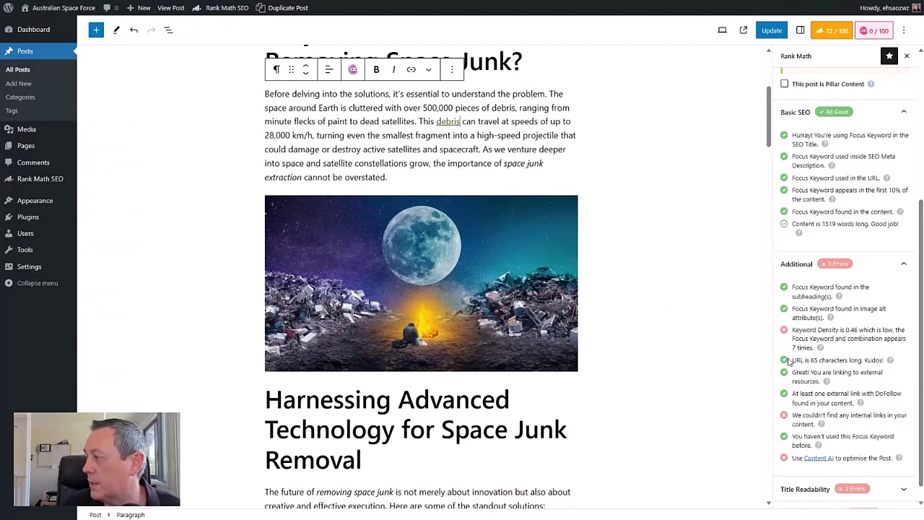
Link "Therefore" in the Economic Solutions section to an internal page found by searching for "junk"
scroll(801, 389, down, 1)
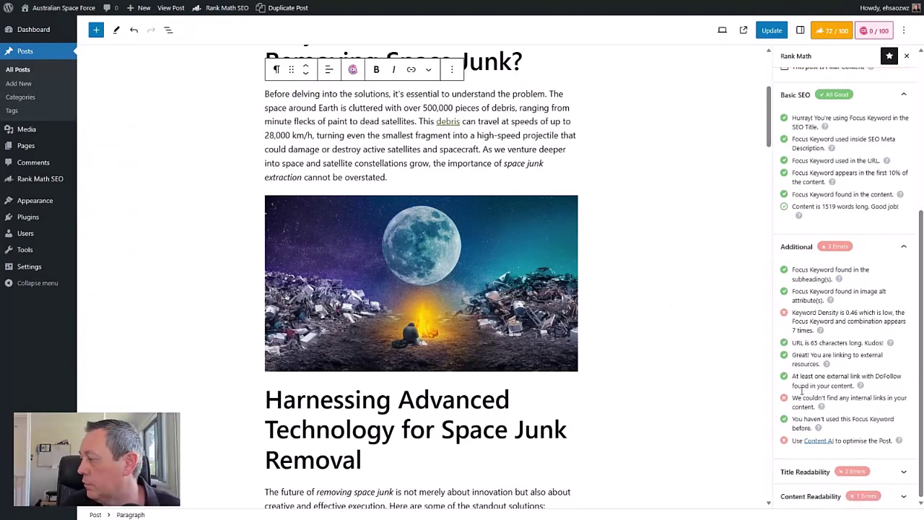
scroll(342, 345, down, 15)
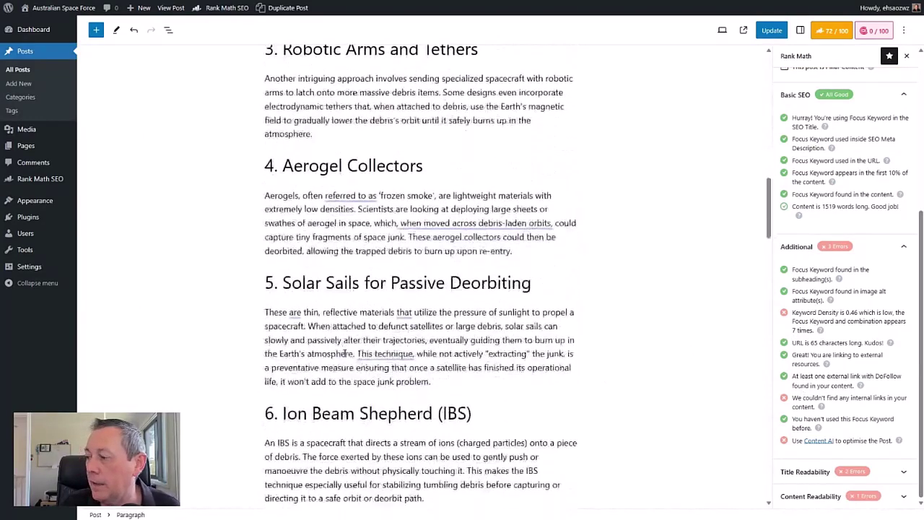
scroll(342, 345, down, 10)
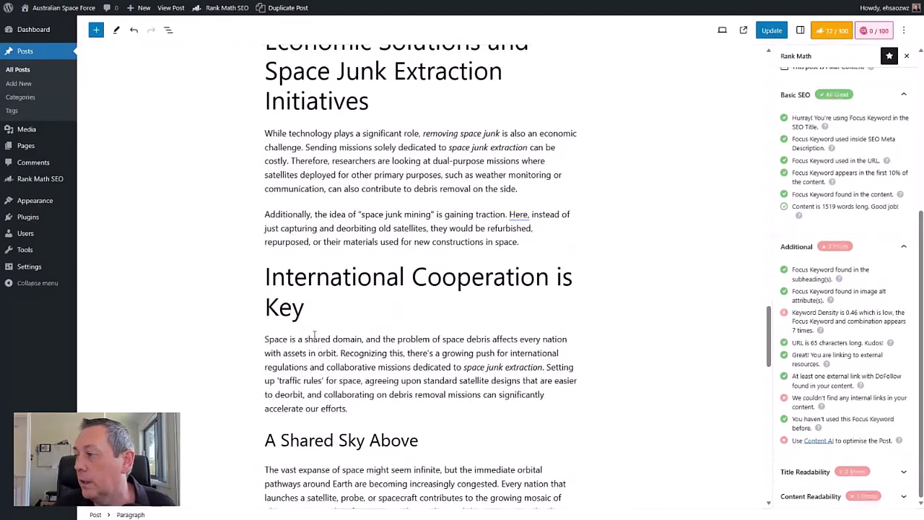
scroll(346, 235, up, 1)
drag(290, 229, 329, 232)
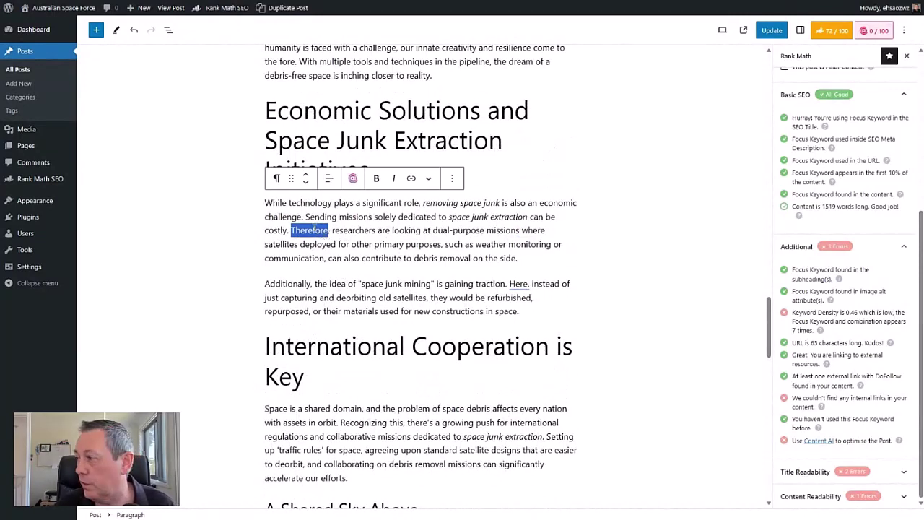
click(410, 178)
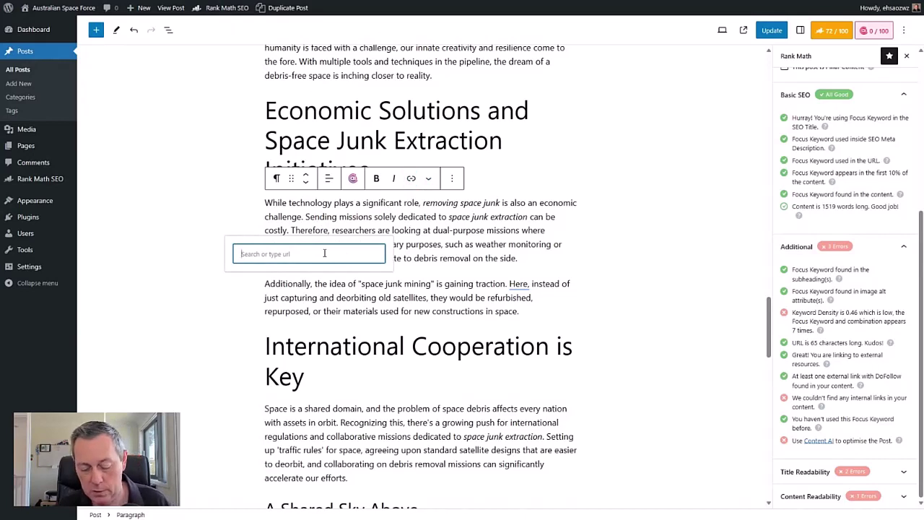
text(junk)
click(271, 289)
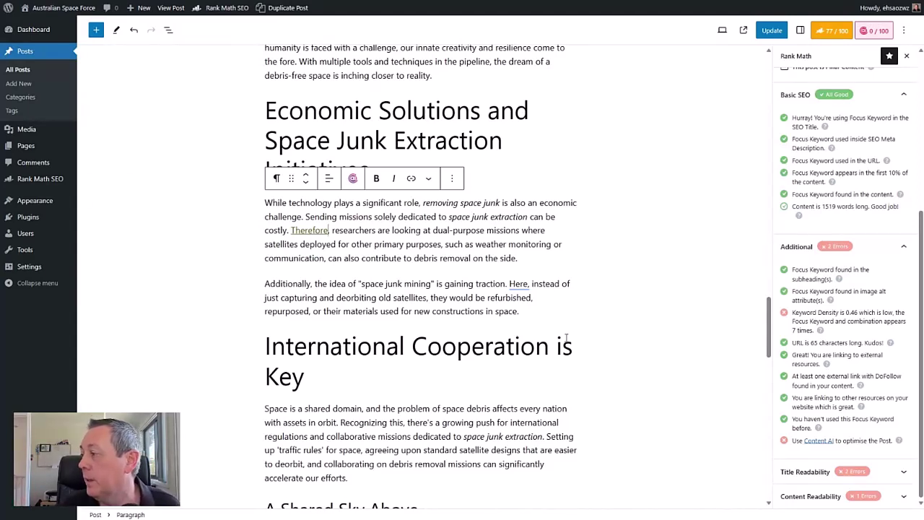
Add an Image block below the "A Shared Sky Above" heading and insert removing-space-junk-11644_640.jpg from the media library
scroll(422, 298, down, 5)
click(425, 164)
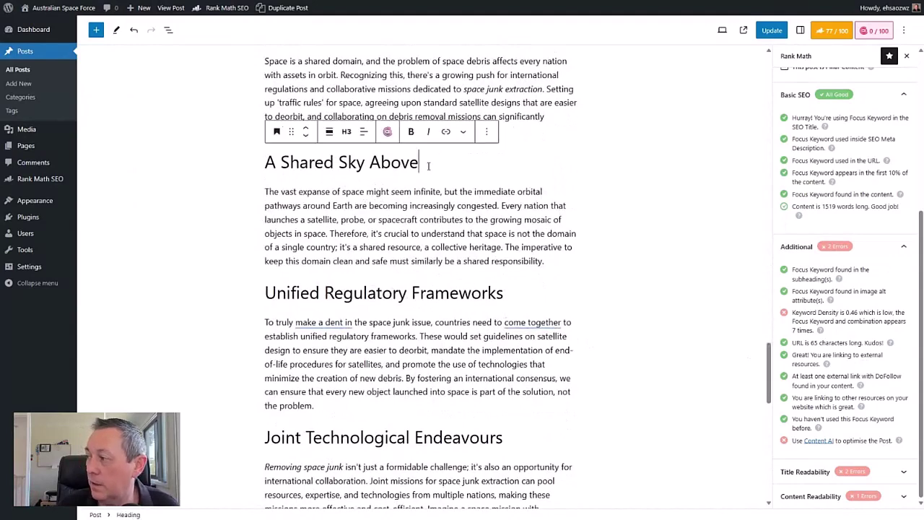
key(Return)
text(/image)
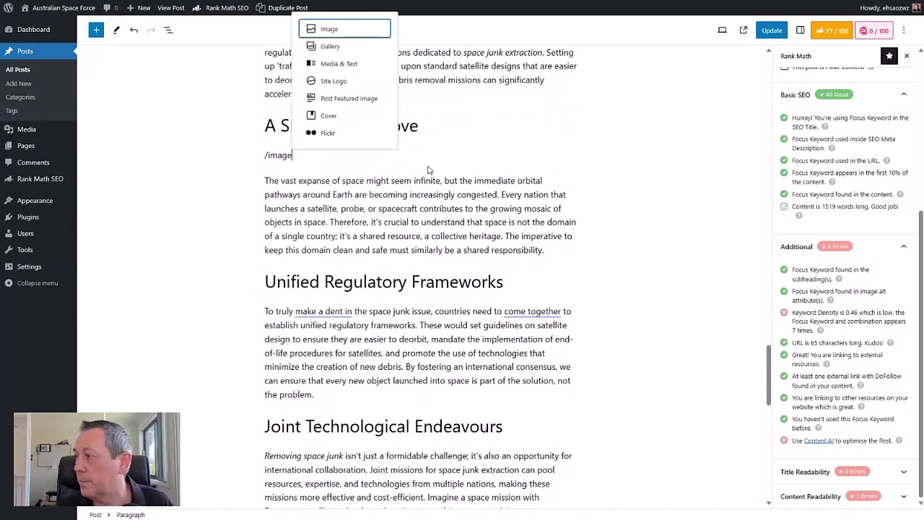
key(Return)
click(329, 216)
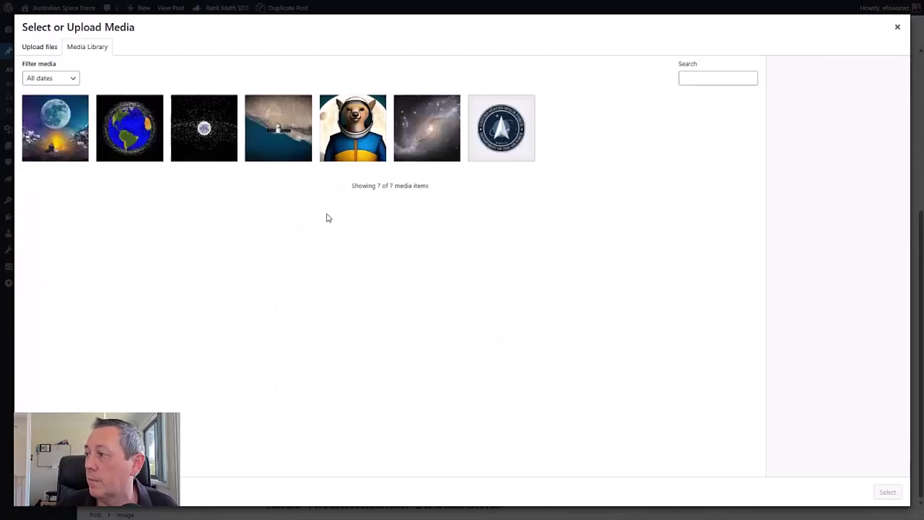
click(205, 130)
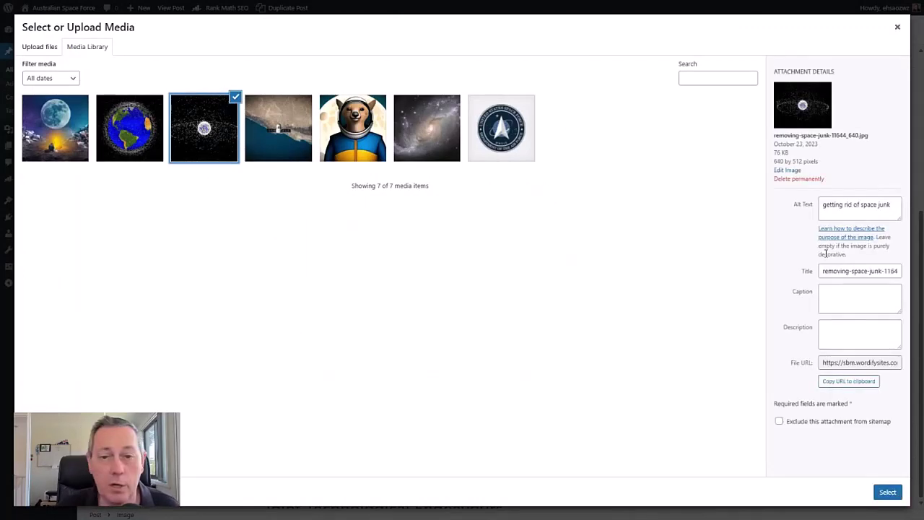
click(888, 492)
Expand the Title Readability checks and compare them with the post title and the snippet preview
scroll(615, 347, down, 4)
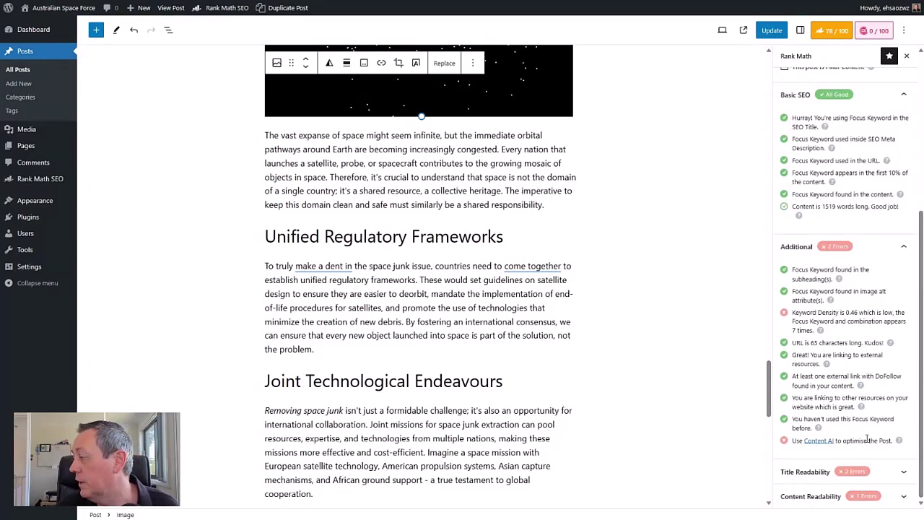
click(899, 472)
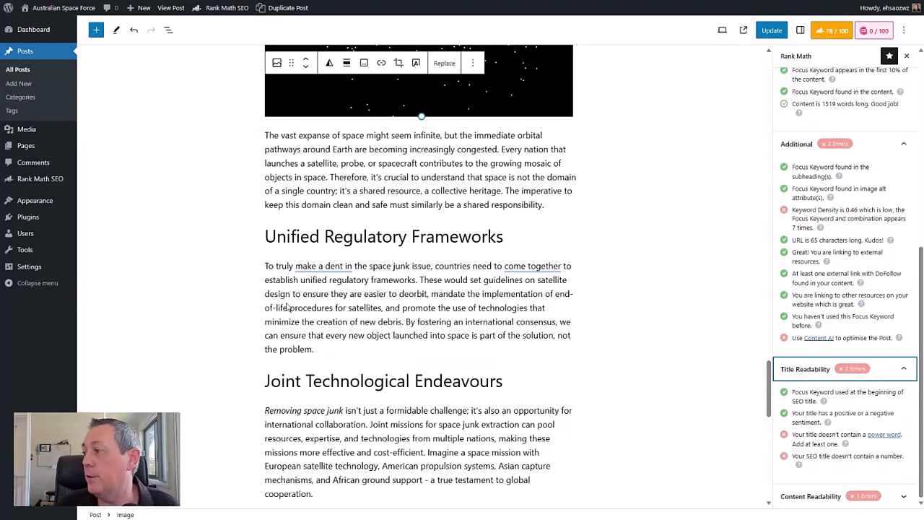
scroll(333, 296, up, 4)
scroll(332, 295, up, 20)
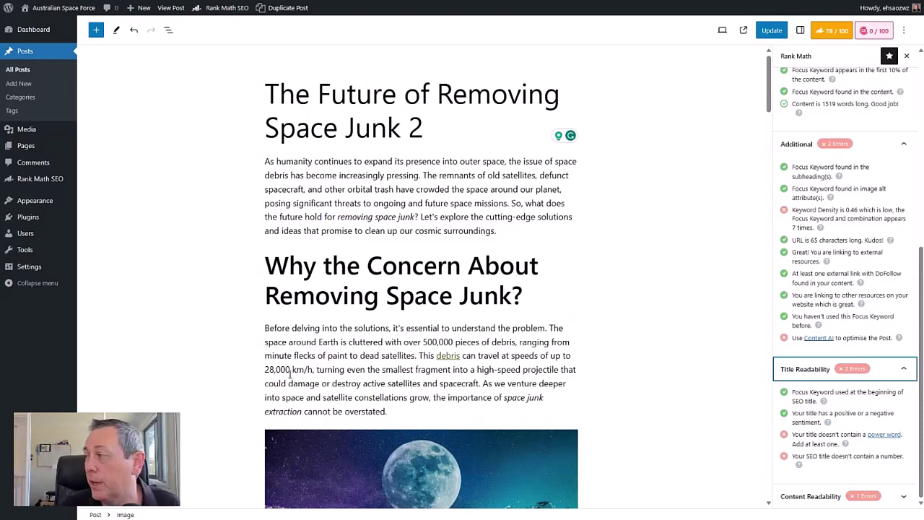
scroll(829, 195, up, 5)
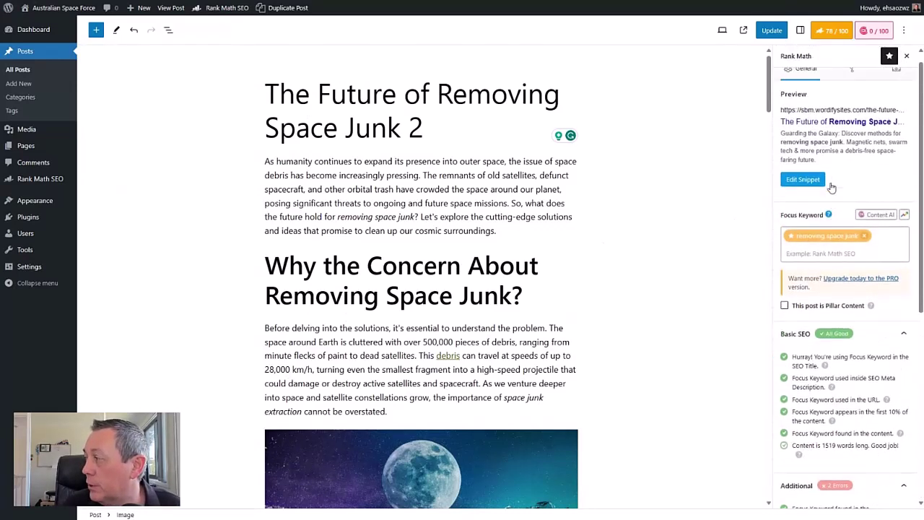
scroll(832, 187, up, 1)
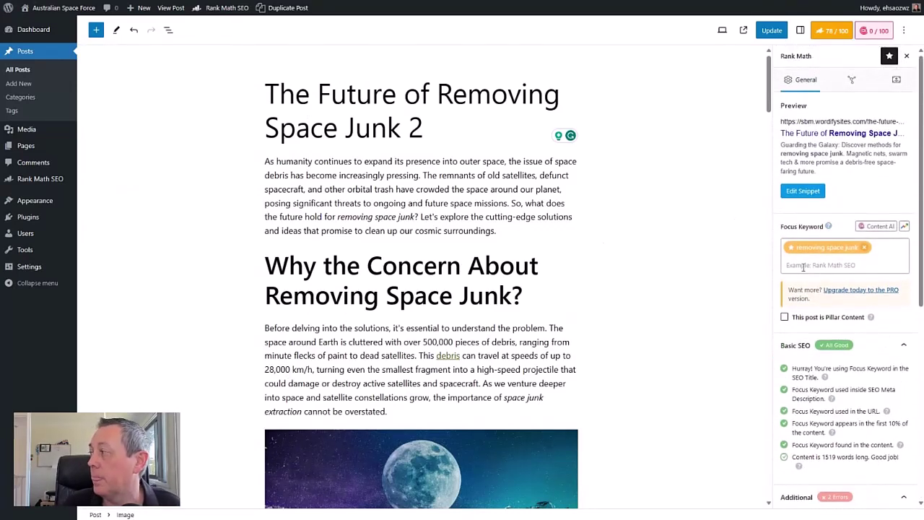
Open the snippet editor's social settings and review the Facebook preview image, title and description
click(803, 190)
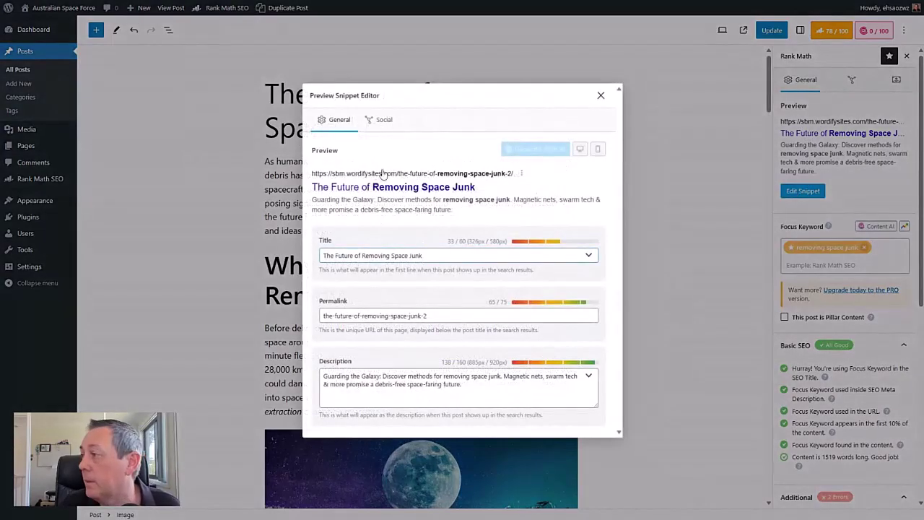
click(379, 120)
scroll(363, 316, down, 3)
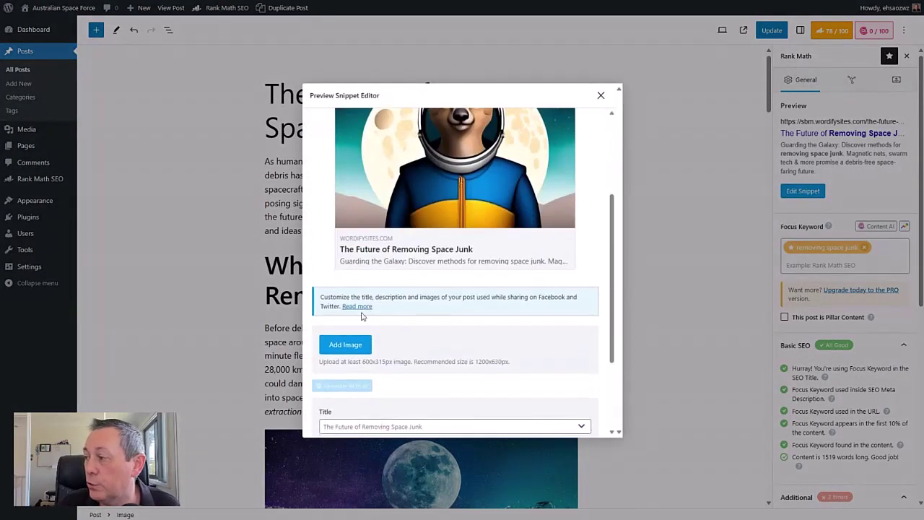
scroll(363, 316, down, 2)
scroll(377, 291, up, 5)
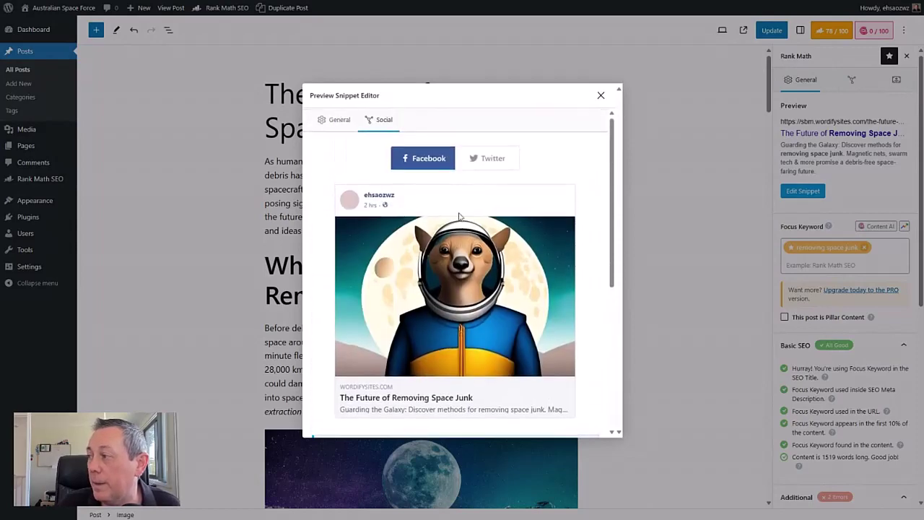
scroll(428, 287, down, 3)
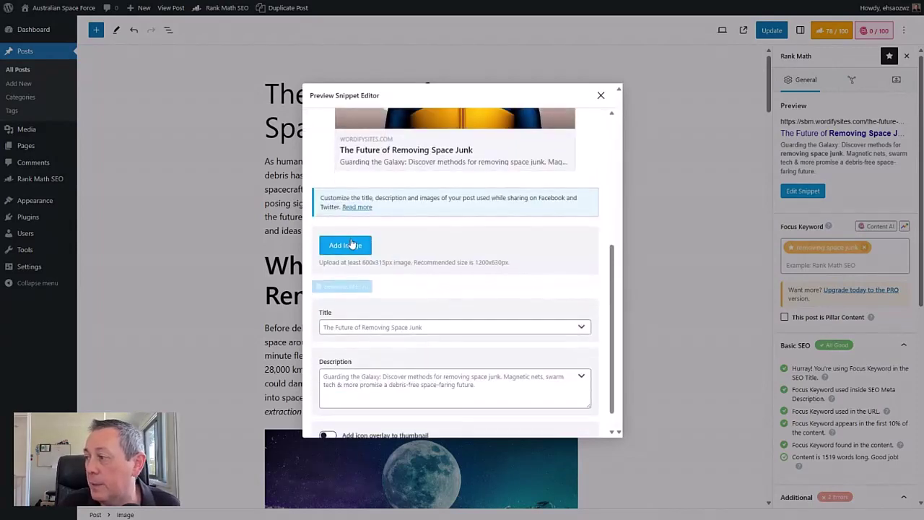
Set removing-space-junk-featured-iamge.jpg as the Facebook share image, check the preview, and close the snippet editor
click(352, 245)
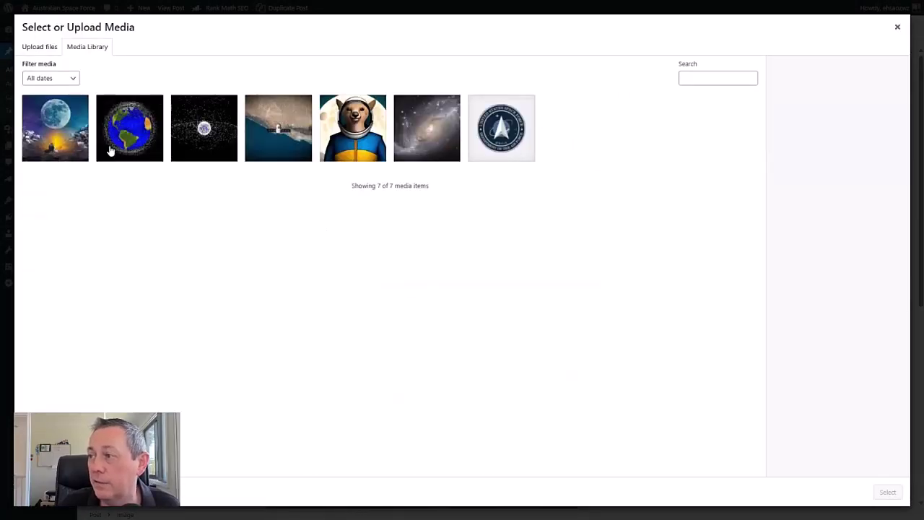
click(63, 130)
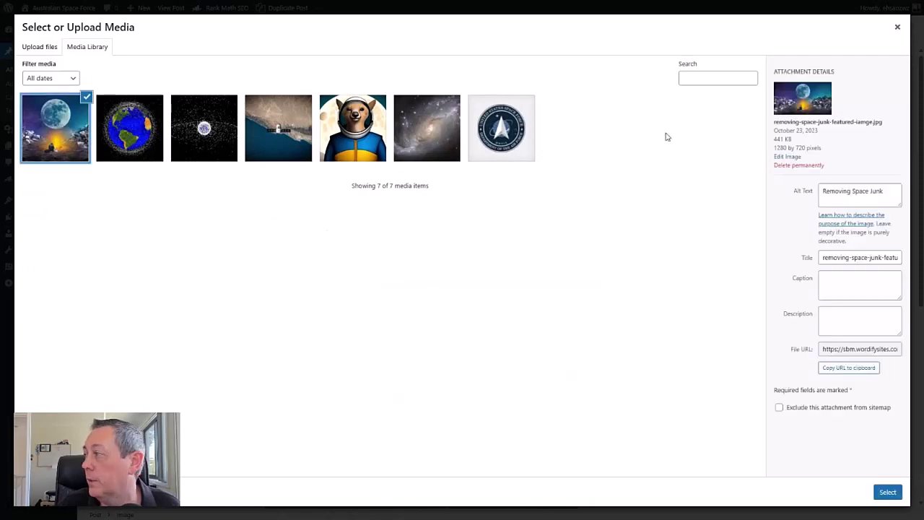
click(888, 492)
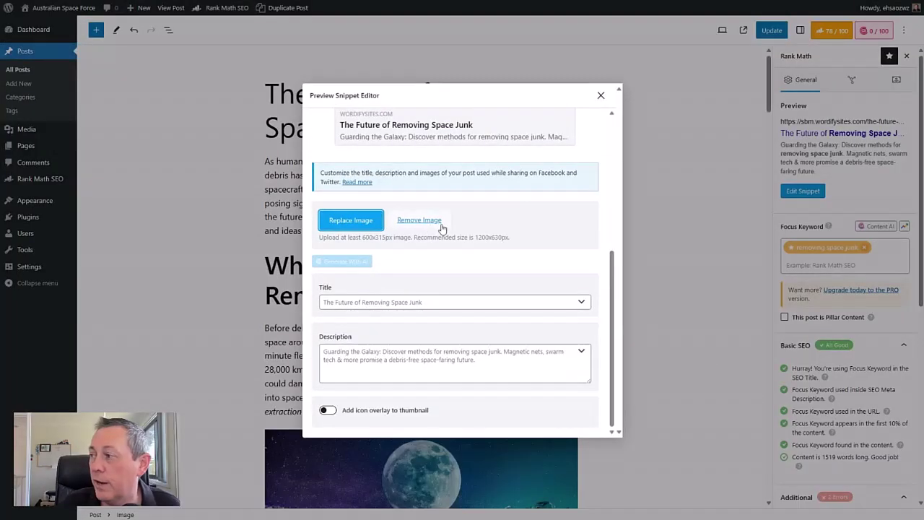
scroll(505, 210, up, 4)
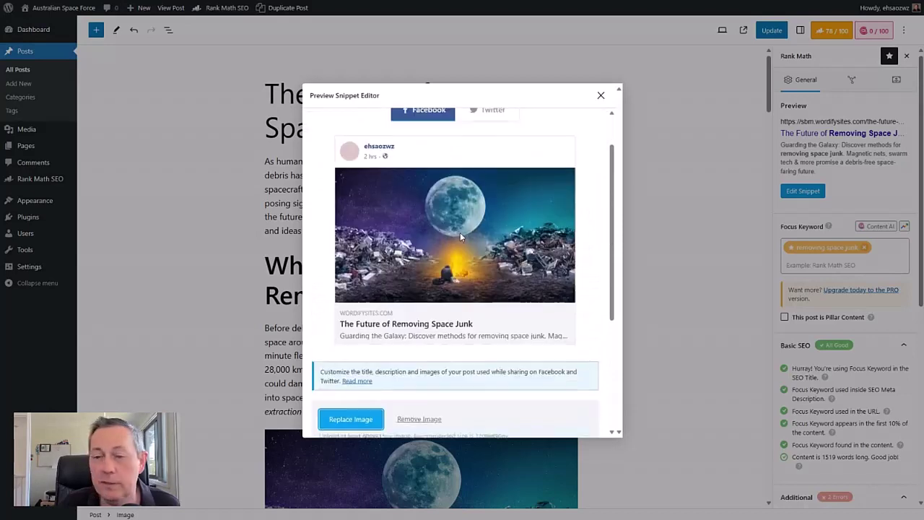
scroll(460, 232, up, 2)
click(600, 95)
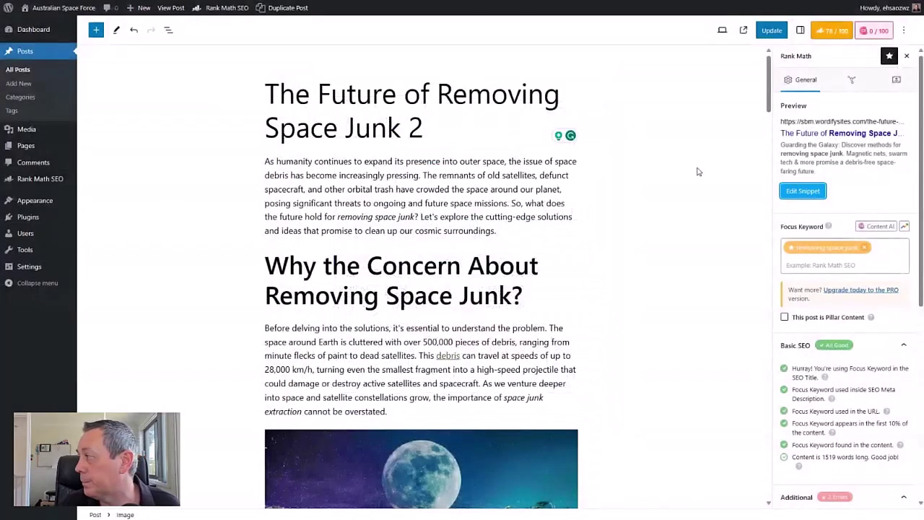
Set removing-space-junk-featured-iamge.jpg as the post's featured image, then update the post with the Rank Math checks reopened
click(800, 30)
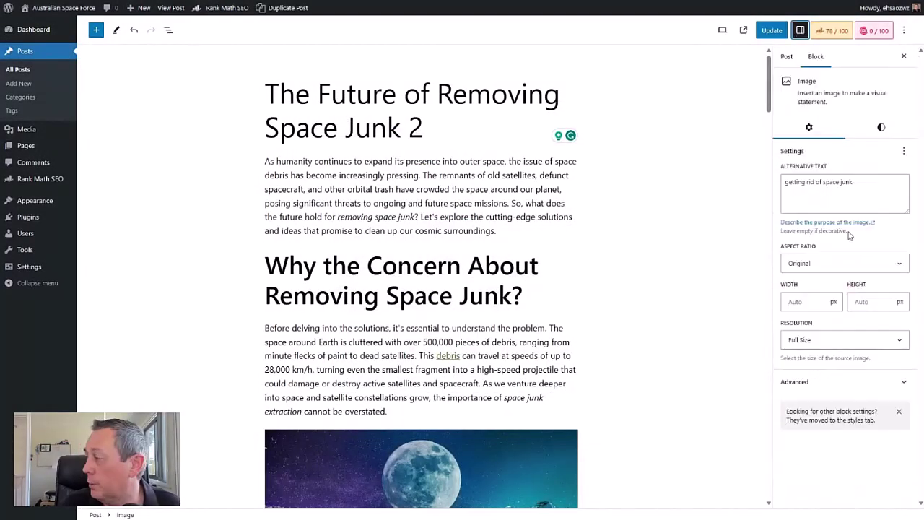
click(789, 57)
scroll(866, 274, down, 5)
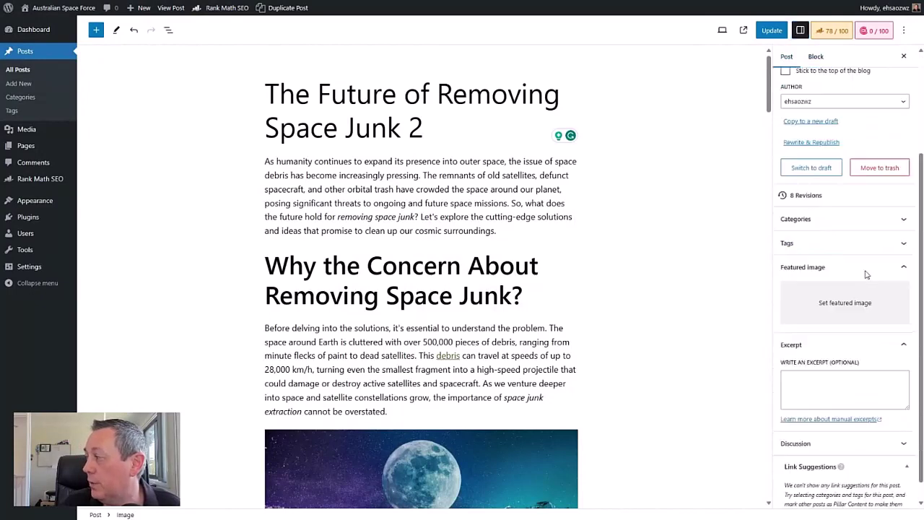
click(835, 282)
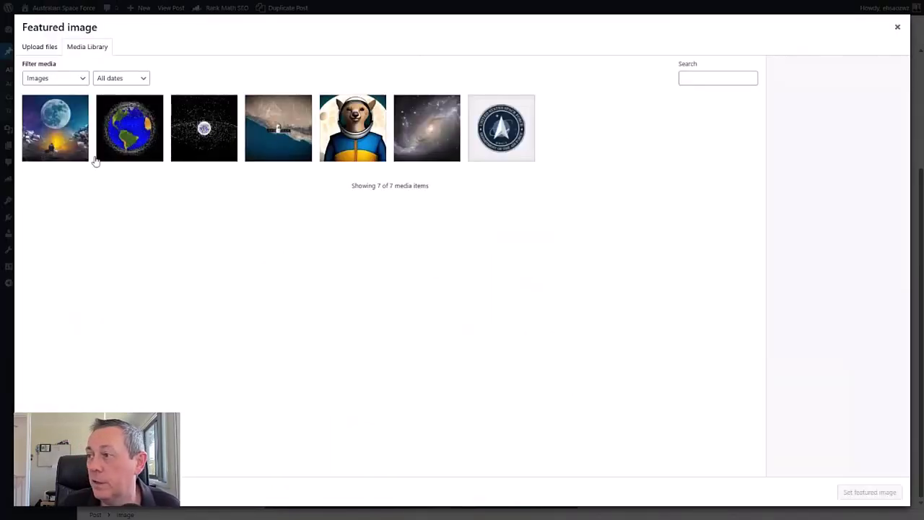
click(73, 138)
click(888, 492)
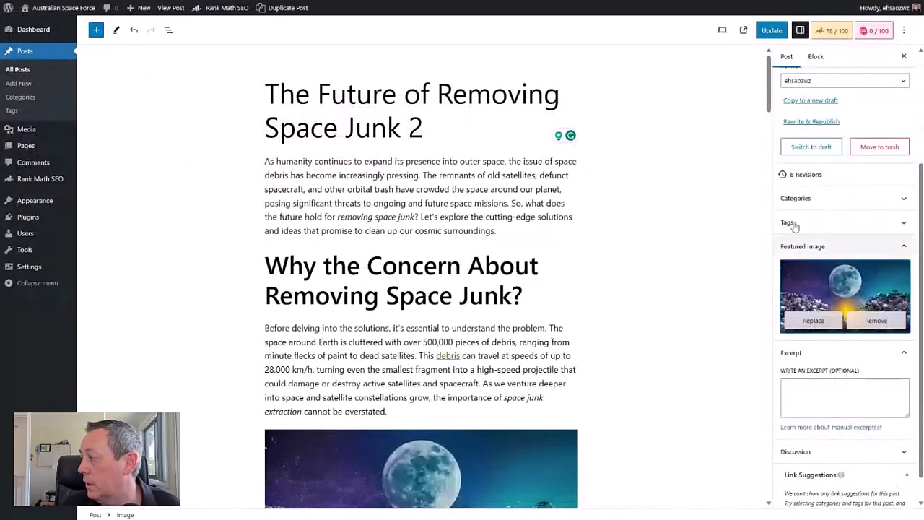
click(823, 33)
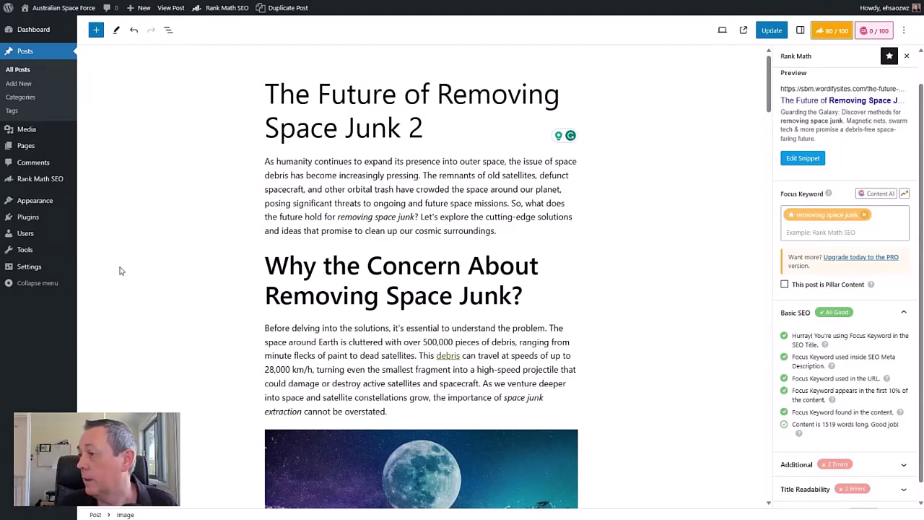
click(773, 31)
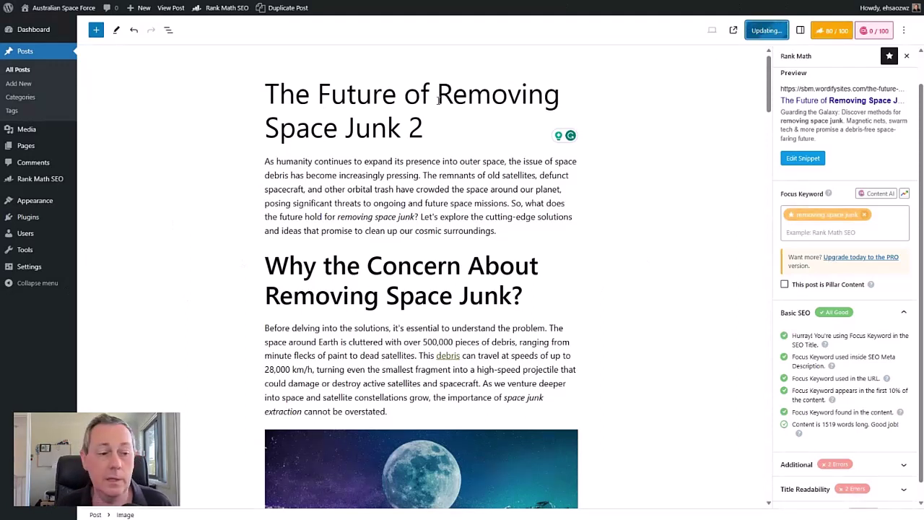